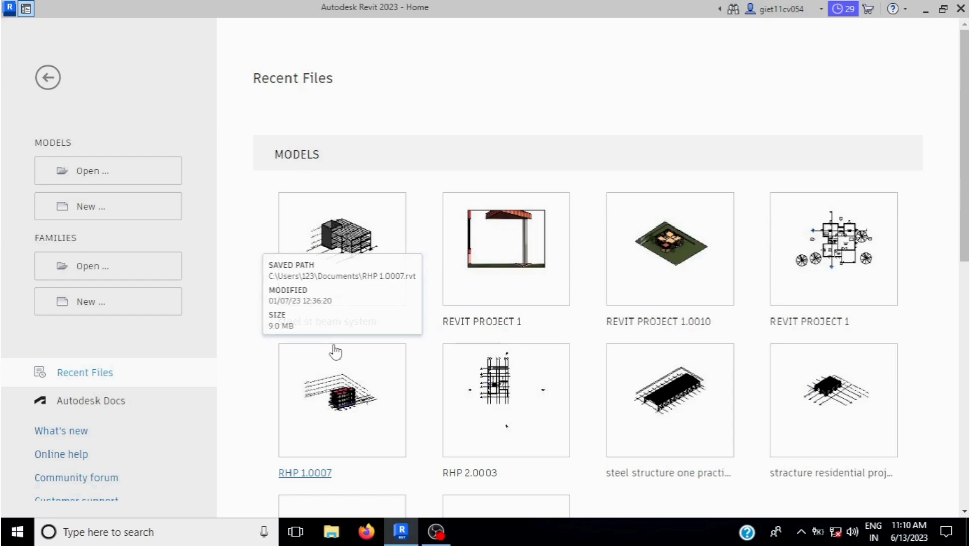
Create a new project from the Metric-Structural Template
{"action": "left_click", "coordinate": [96, 217]}
{"action": "left_click", "coordinate": [458, 236]}
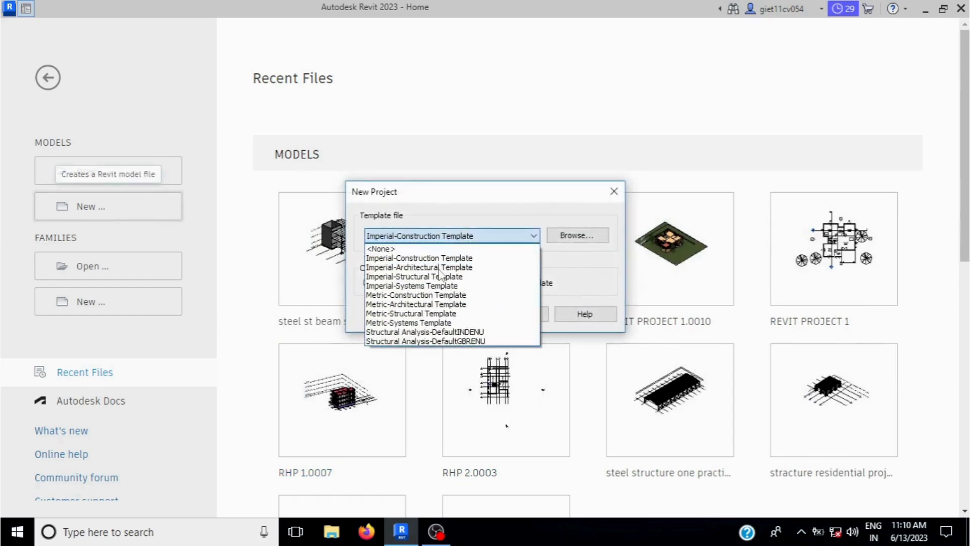
{"action": "left_click", "coordinate": [409, 315]}
{"action": "left_click", "coordinate": [450, 314]}
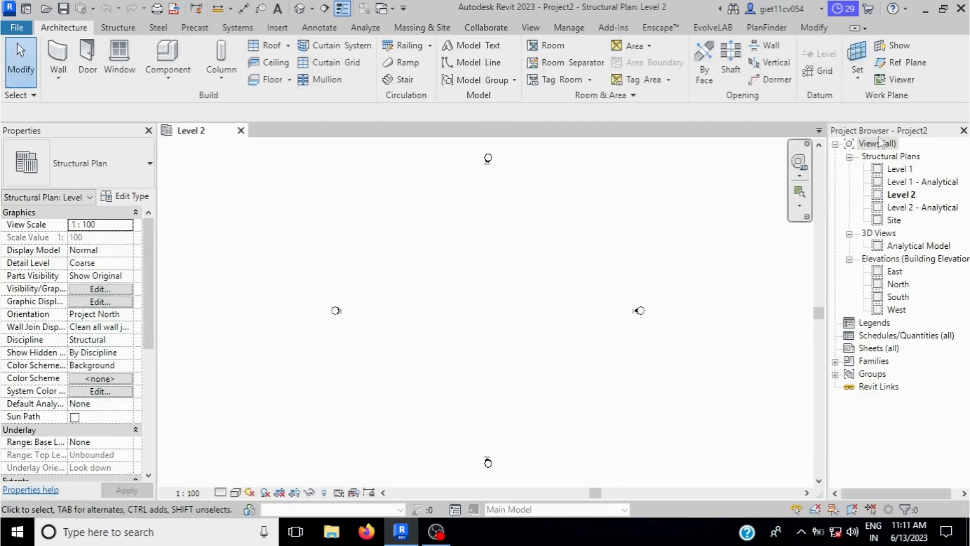
Open the Level 1 structural plan and draw a vertical grid line between the elevation markers, near the west one
{"action": "double_click", "coordinate": [900, 169]}
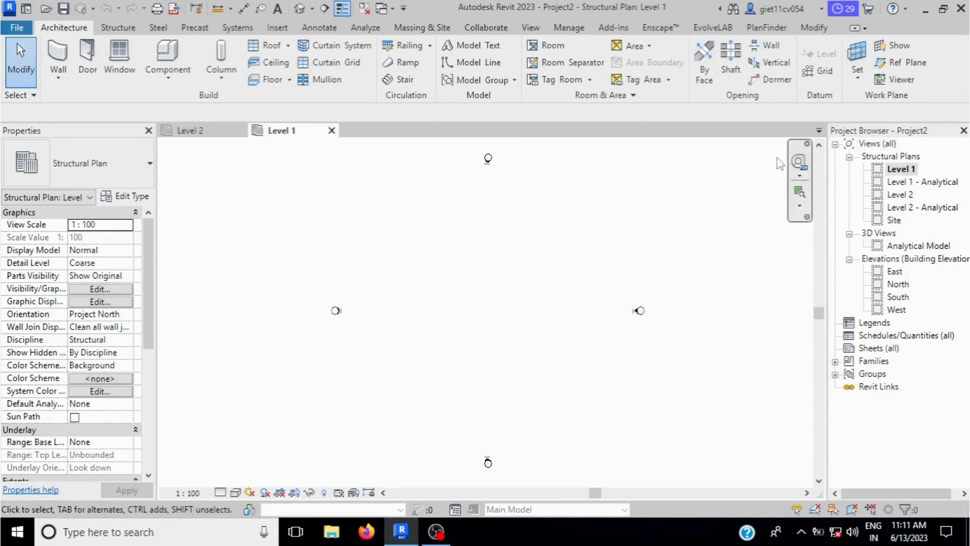
{"action": "left_click", "coordinate": [820, 71]}
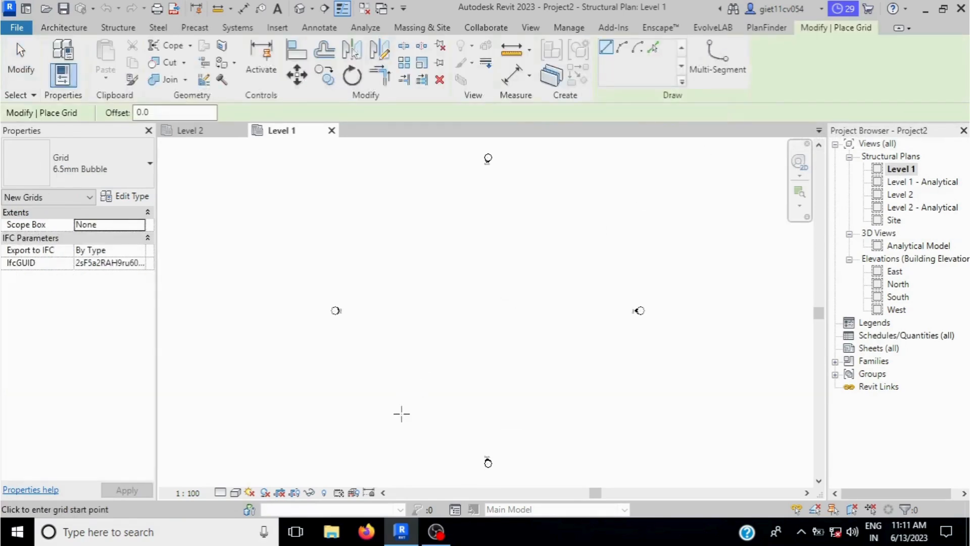
{"action": "left_click", "coordinate": [401, 413]}
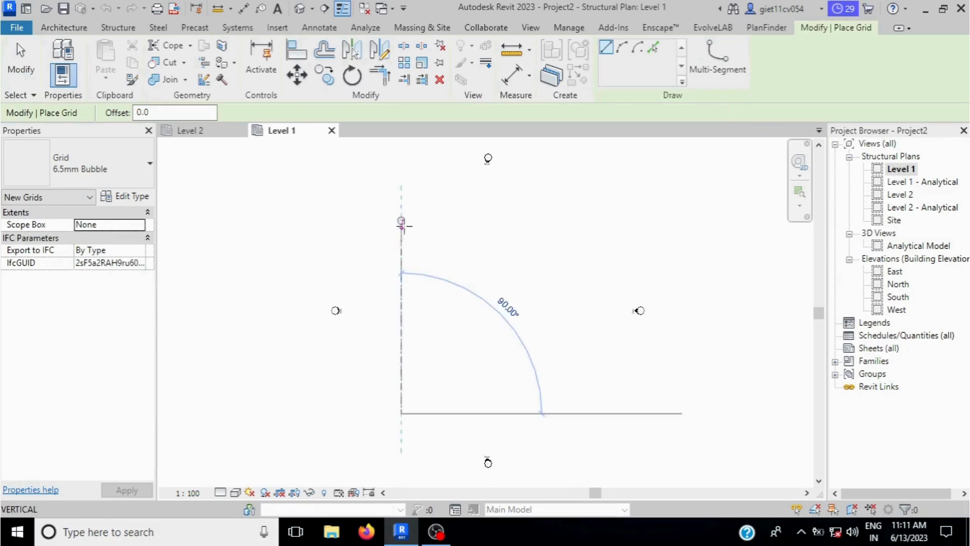
{"action": "left_click", "coordinate": [402, 225]}
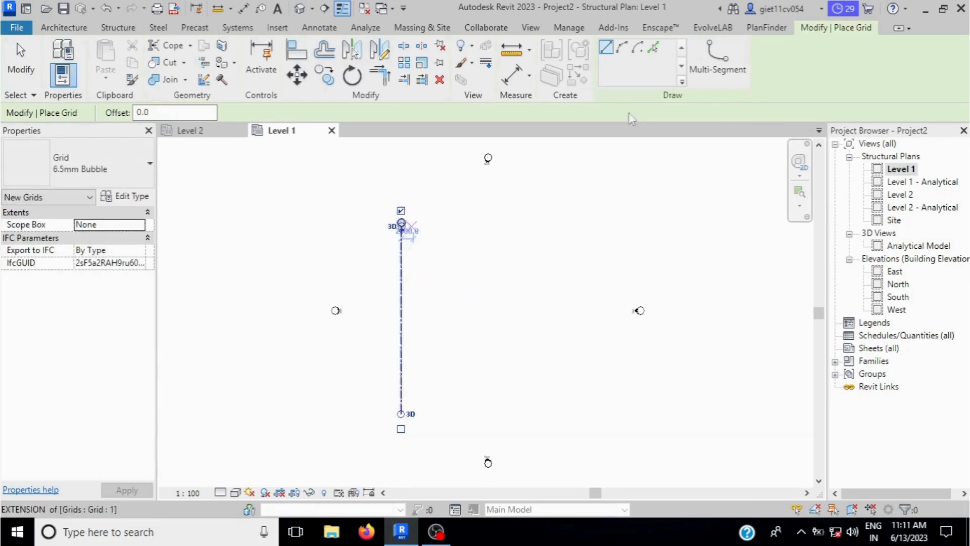
Add three more vertical grid lines east of the first by picking lines with an offset of 8000
{"action": "left_click", "coordinate": [652, 50]}
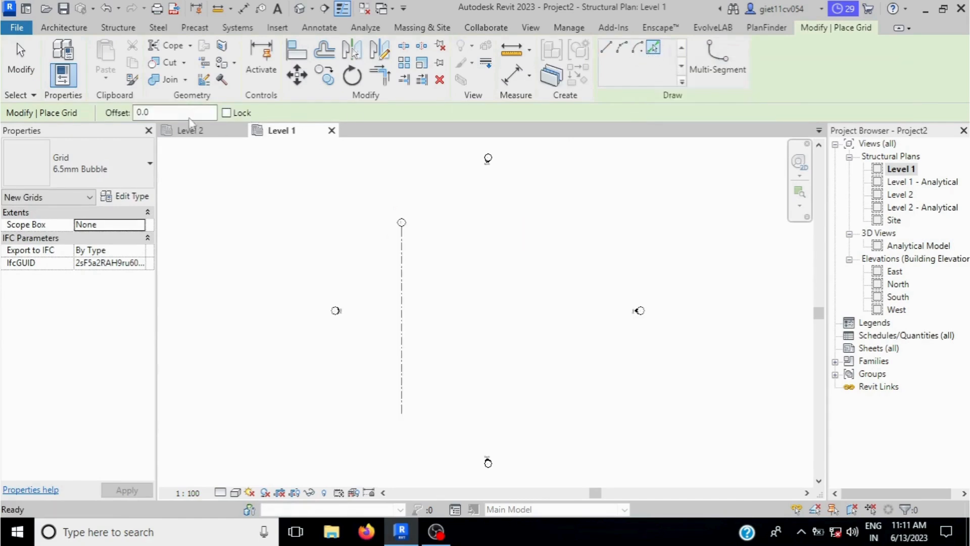
{"action": "left_click", "coordinate": [183, 110]}
{"action": "type", "text": "8000"}
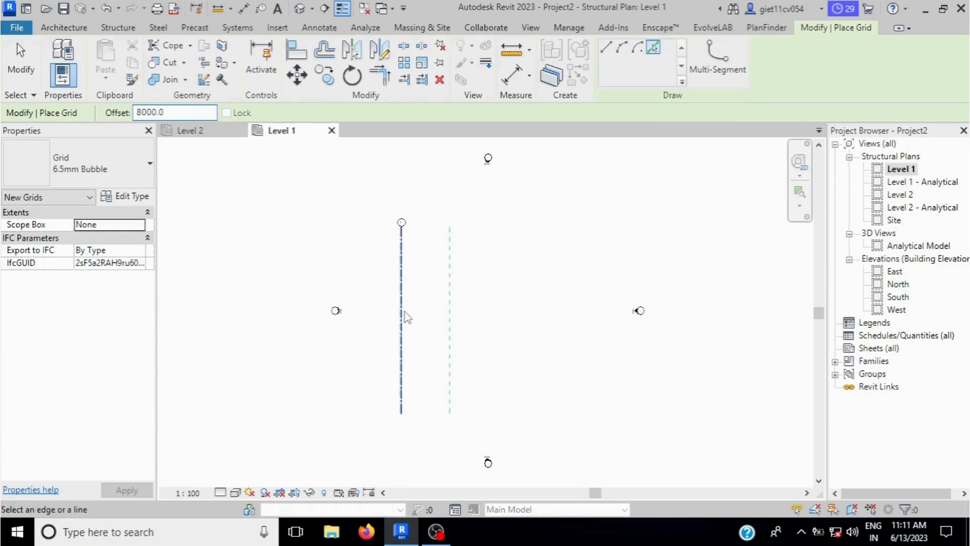
{"action": "left_click", "coordinate": [404, 316]}
{"action": "left_click", "coordinate": [451, 311]}
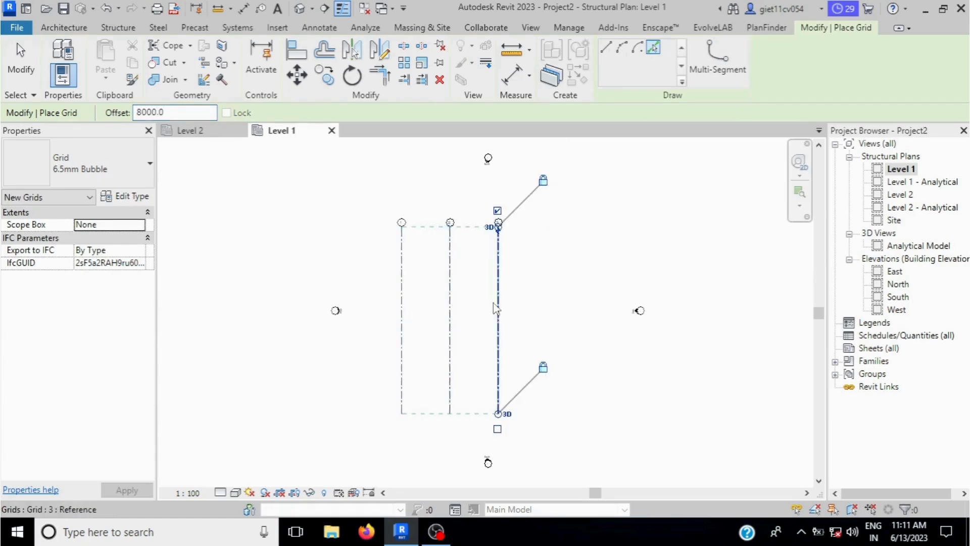
{"action": "left_click", "coordinate": [505, 309]}
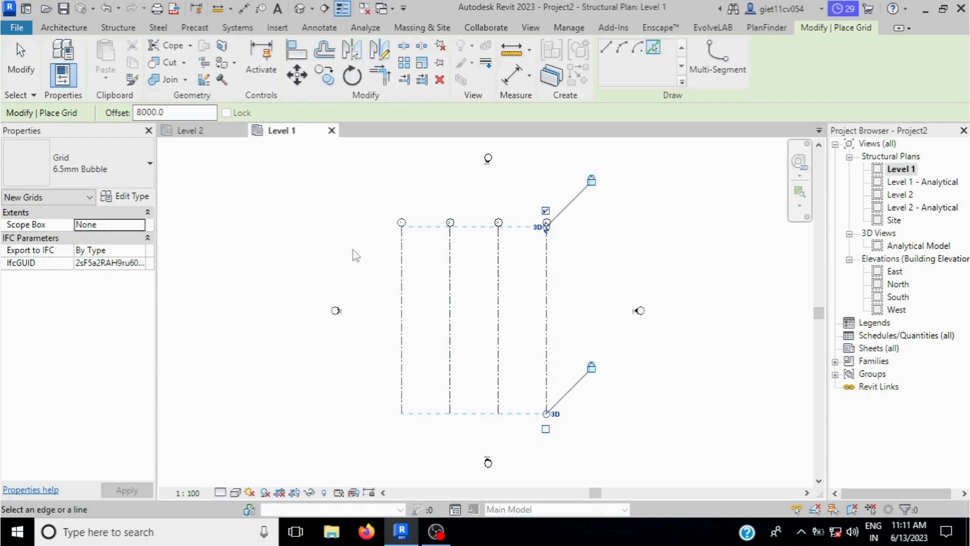
{"action": "left_click", "coordinate": [23, 69]}
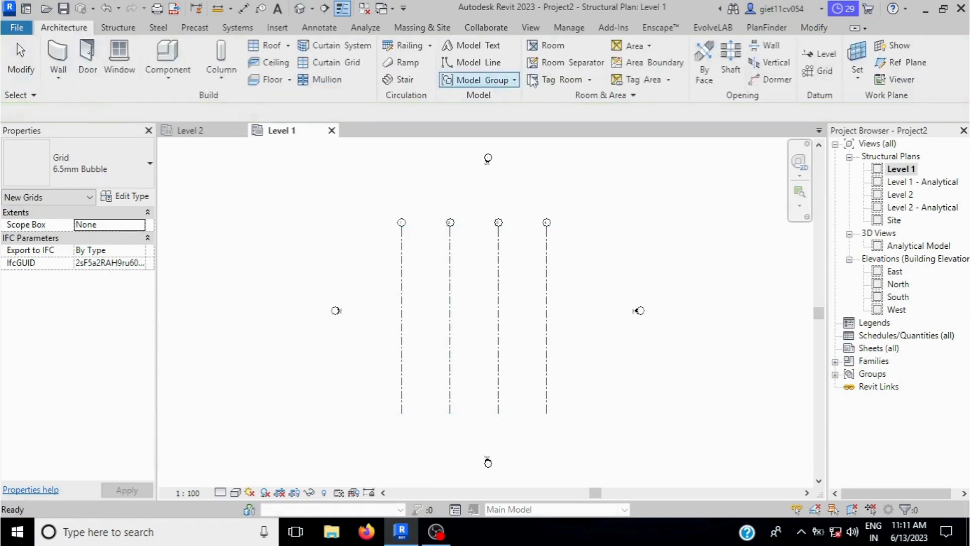
Draw a horizontal grid line across the upper part of the four vertical grids and name it A
{"action": "left_click", "coordinate": [830, 78]}
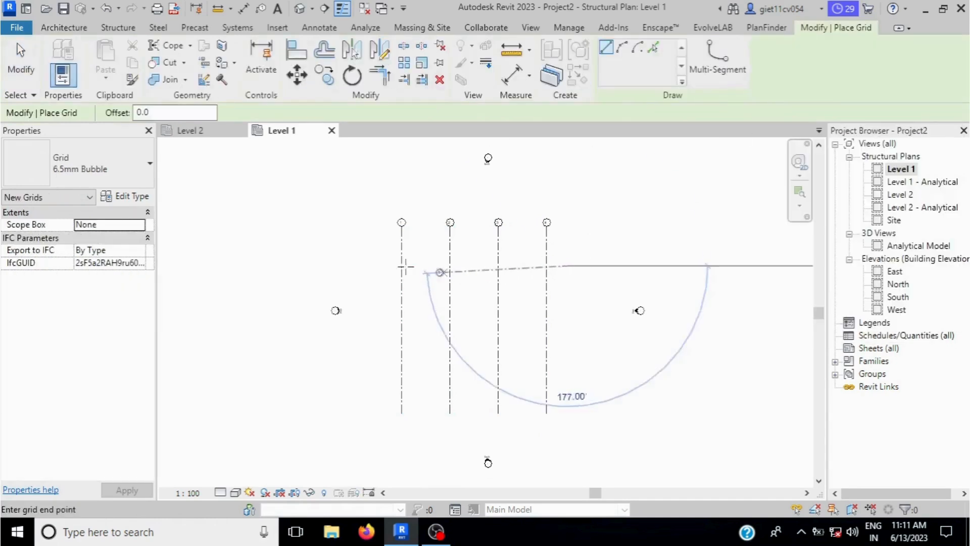
{"action": "left_click", "coordinate": [380, 265]}
{"action": "scroll", "coordinate": [378, 265], "scroll_direction": "up", "scroll_amount": 5}
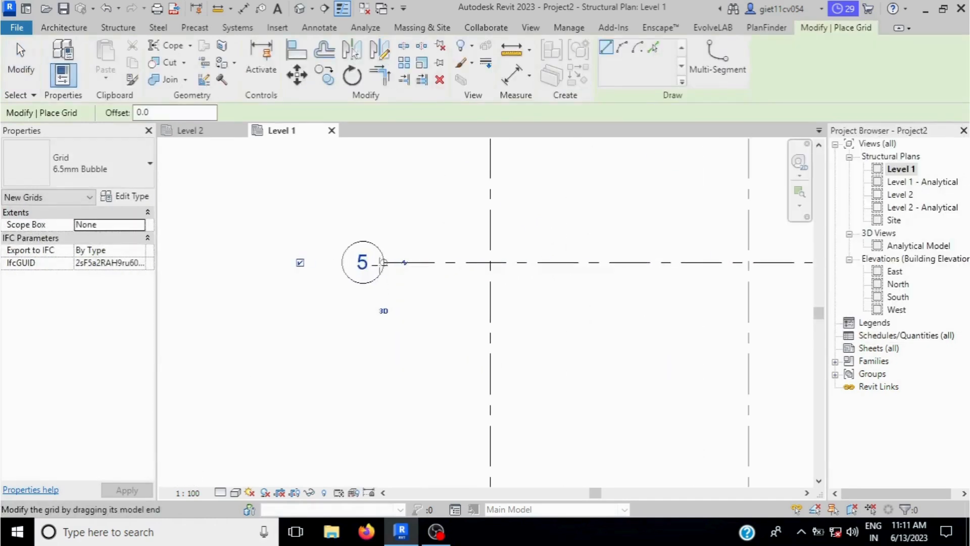
{"action": "left_click", "coordinate": [362, 263]}
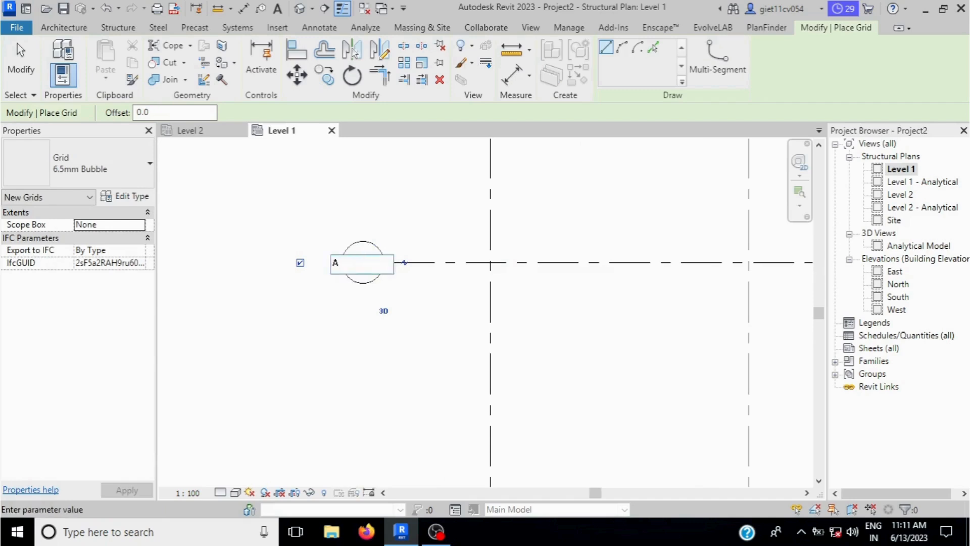
{"action": "type", "text": "A"}
{"action": "key", "text": "Return"}
{"action": "scroll", "coordinate": [405, 232], "scroll_direction": "down", "scroll_amount": 3}
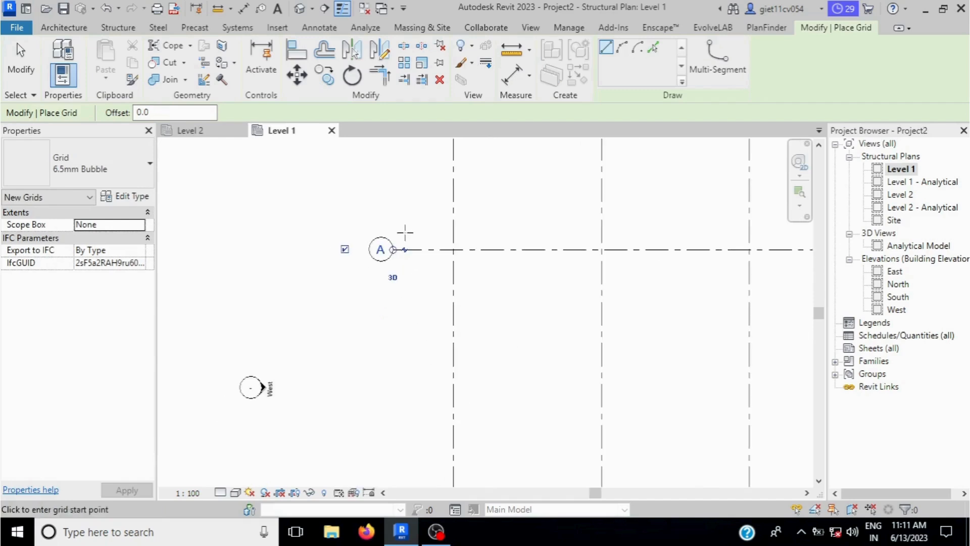
Add two more horizontal grid lines below grid A by picking lines with an offset of 8000
{"action": "left_click", "coordinate": [655, 48]}
{"action": "left_click", "coordinate": [172, 110]}
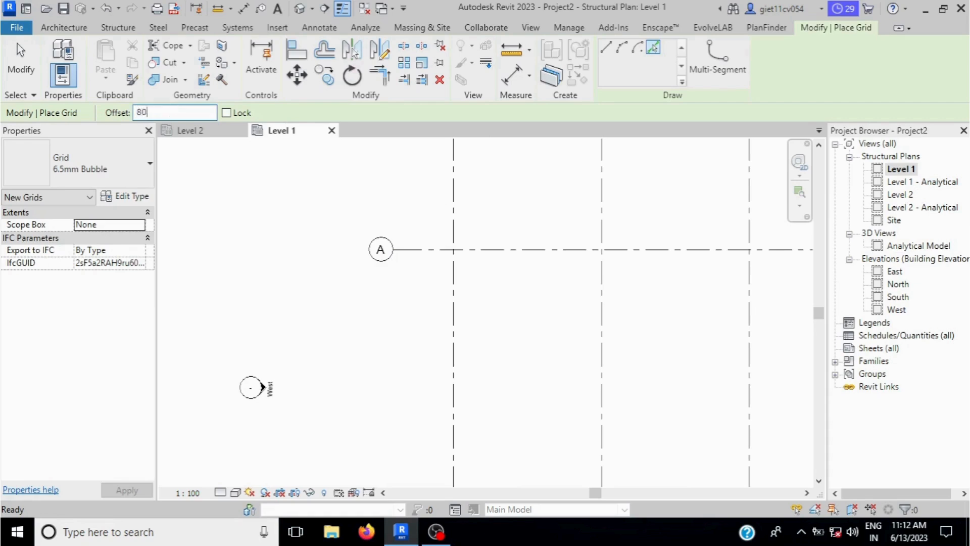
{"action": "scroll", "coordinate": [325, 396], "scroll_direction": "down", "scroll_amount": 3}
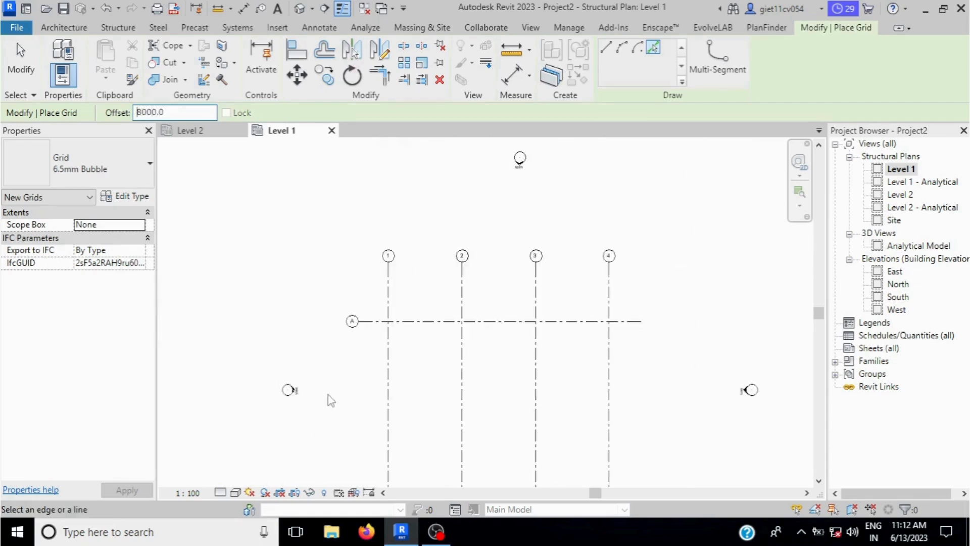
{"action": "left_click", "coordinate": [474, 329]}
{"action": "scroll", "coordinate": [471, 369], "scroll_direction": "down", "scroll_amount": 2}
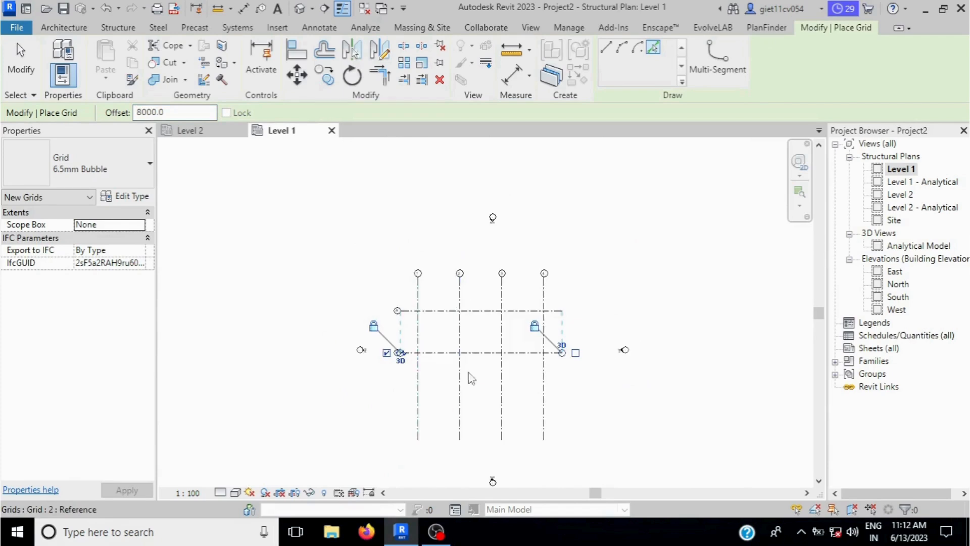
{"action": "left_click", "coordinate": [473, 361]}
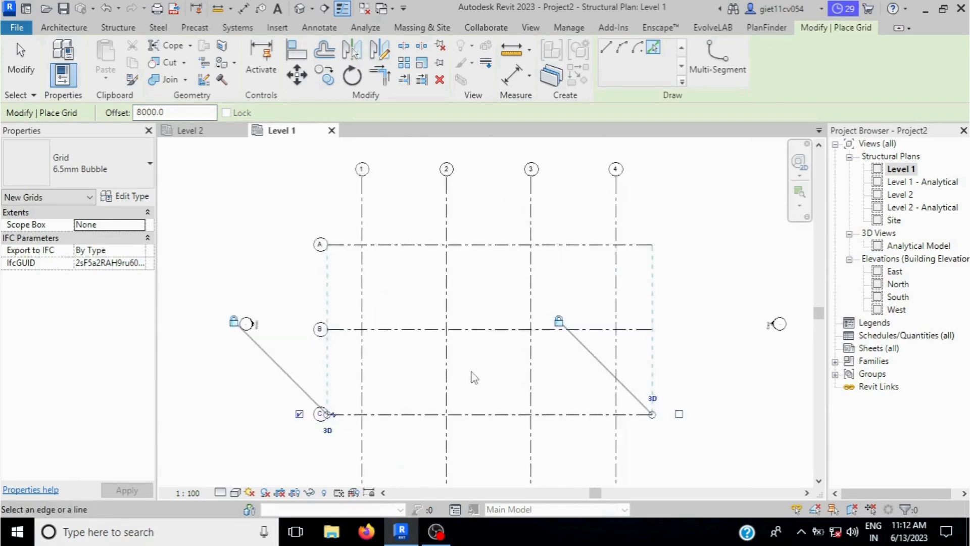
{"action": "scroll", "coordinate": [476, 378], "scroll_direction": "up", "scroll_amount": 2}
{"action": "left_click", "coordinate": [21, 58]}
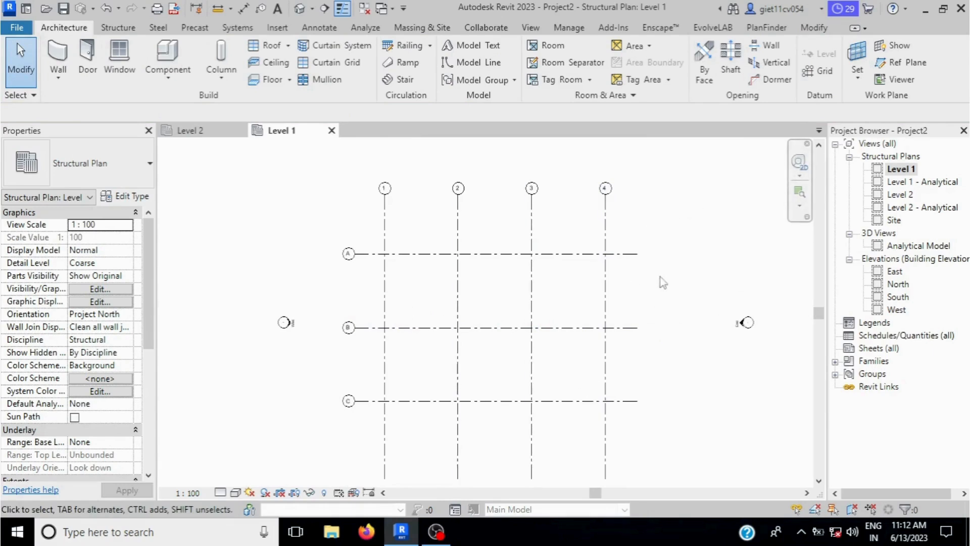
In the South elevation, add a level above Level 2 by picking its line with an offset of 4000
{"action": "double_click", "coordinate": [902, 299]}
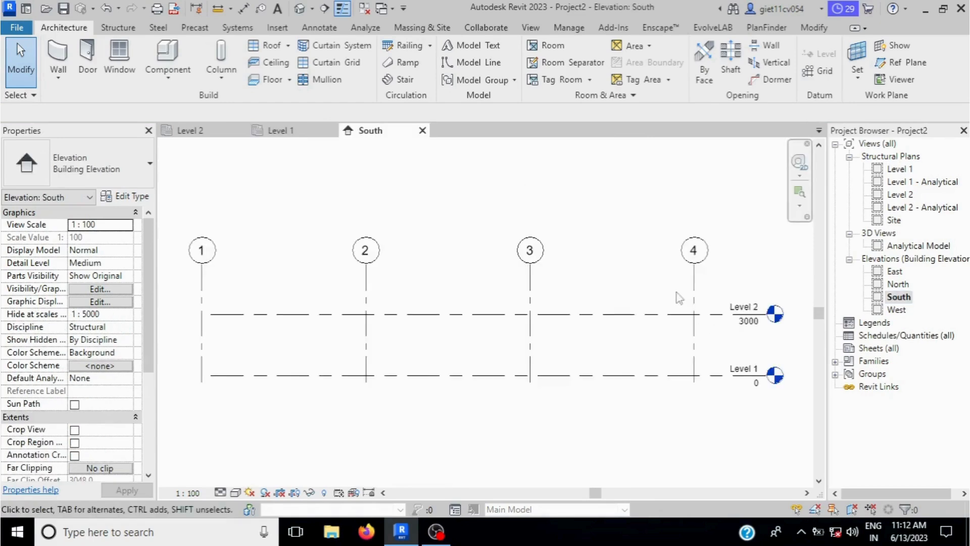
{"action": "scroll", "coordinate": [617, 298], "scroll_direction": "down", "scroll_amount": 3}
{"action": "scroll", "coordinate": [454, 339], "scroll_direction": "up", "scroll_amount": 4}
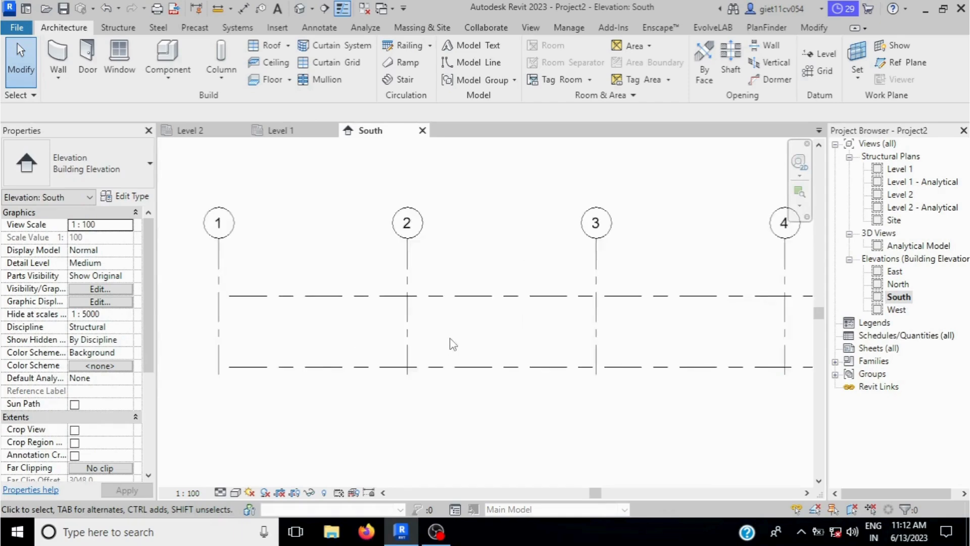
{"action": "scroll", "coordinate": [451, 344], "scroll_direction": "down", "scroll_amount": 2}
{"action": "scroll", "coordinate": [617, 331], "scroll_direction": "up", "scroll_amount": 2}
{"action": "scroll", "coordinate": [559, 325], "scroll_direction": "down", "scroll_amount": 1}
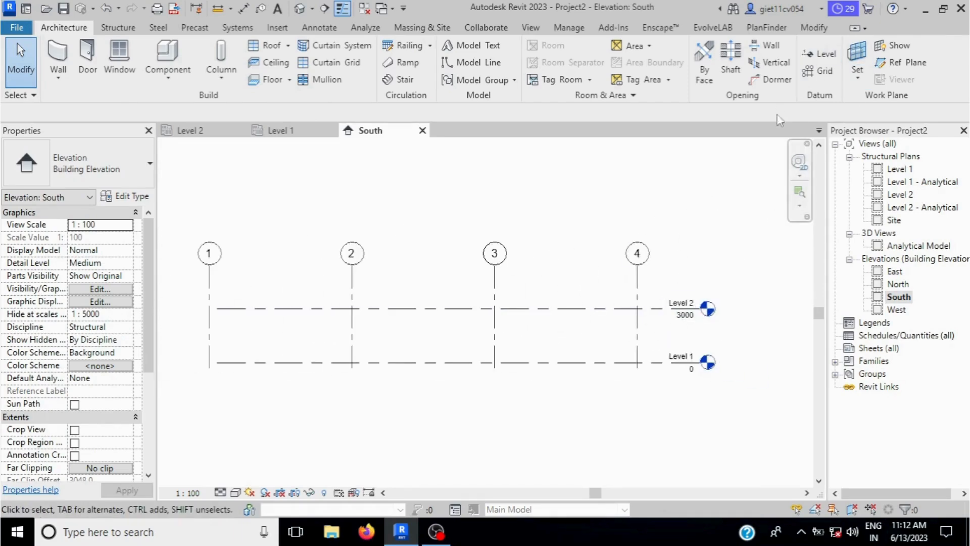
{"action": "left_click", "coordinate": [825, 61]}
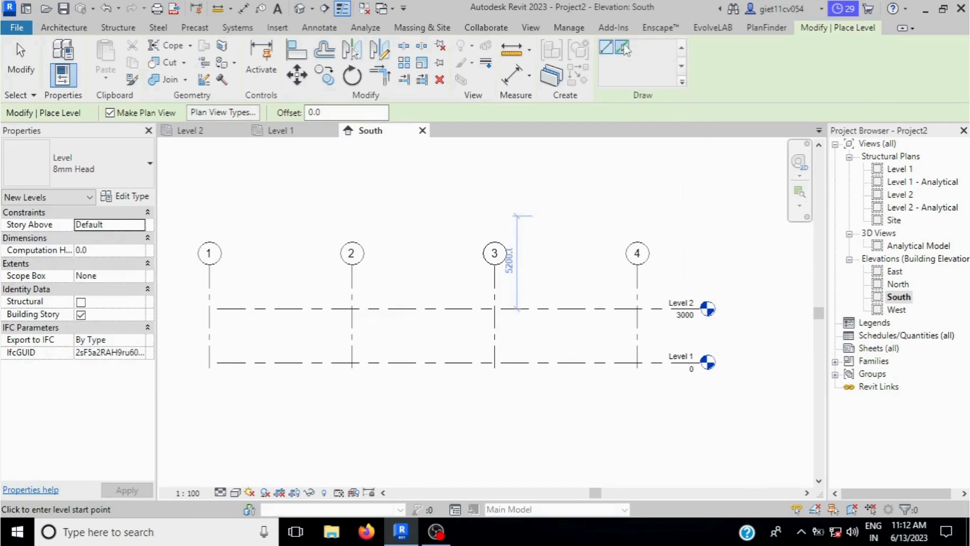
{"action": "left_click", "coordinate": [623, 48]}
{"action": "left_click", "coordinate": [325, 112]}
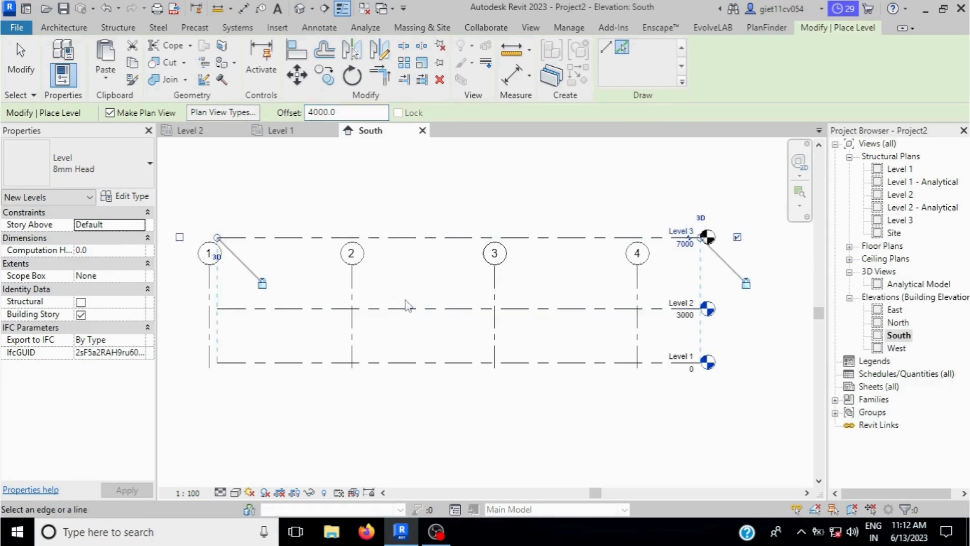
Add a level below Level 1 by picking its line with an offset of 2800
{"action": "left_click", "coordinate": [336, 113]}
{"action": "double_click", "coordinate": [336, 112]}
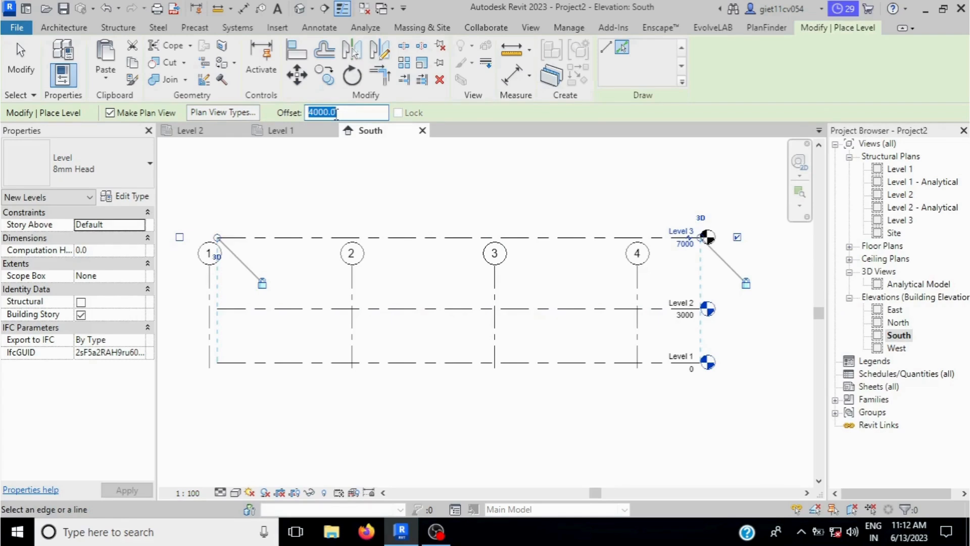
{"action": "type", "text": "28"}
{"action": "left_click", "coordinate": [470, 363]}
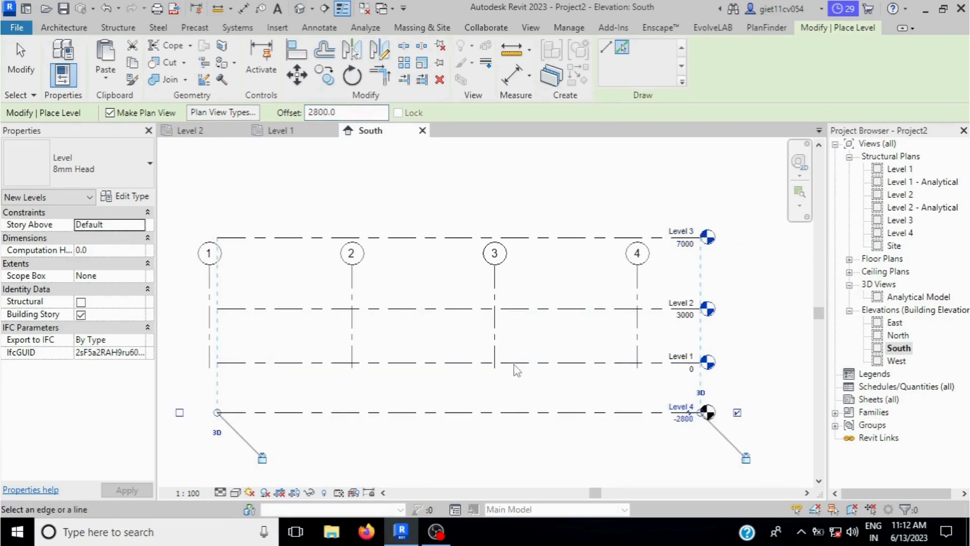
{"action": "scroll", "coordinate": [680, 432], "scroll_direction": "up", "scroll_amount": 3}
{"action": "key", "text": "Escape"}
{"action": "key", "text": "Escape"}
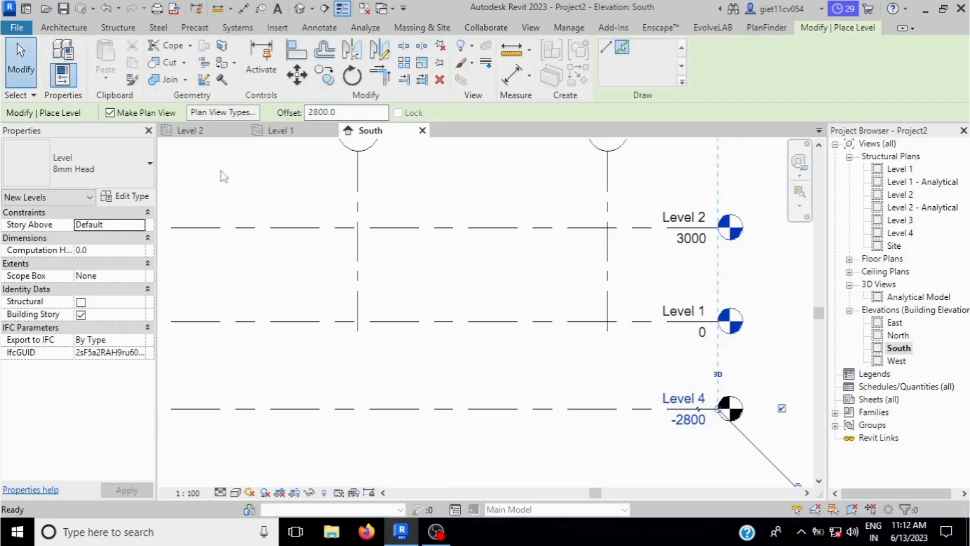
Rename the lowest level to Level 0, along with its corresponding views
{"action": "double_click", "coordinate": [692, 397]}
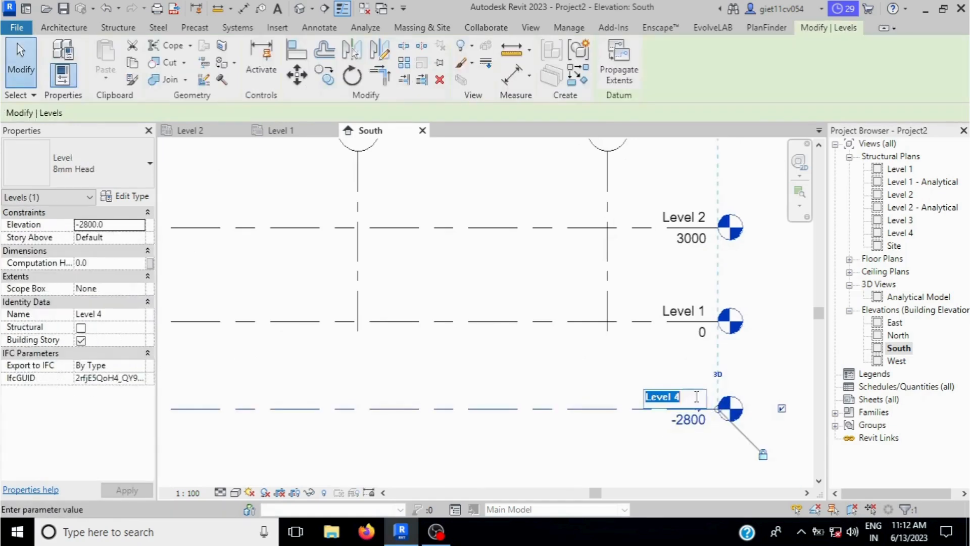
{"action": "left_click", "coordinate": [692, 396]}
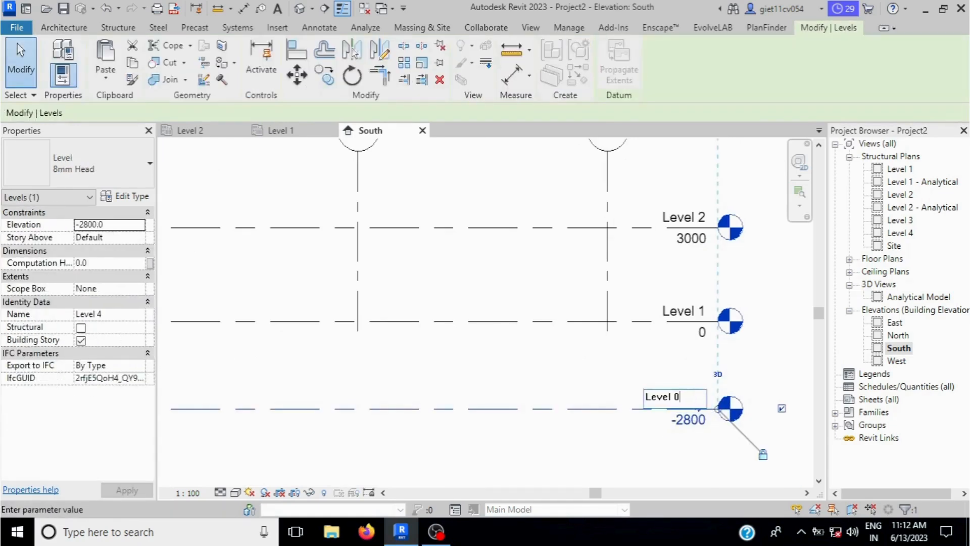
{"action": "type", "text": "0"}
{"action": "key", "text": "Return"}
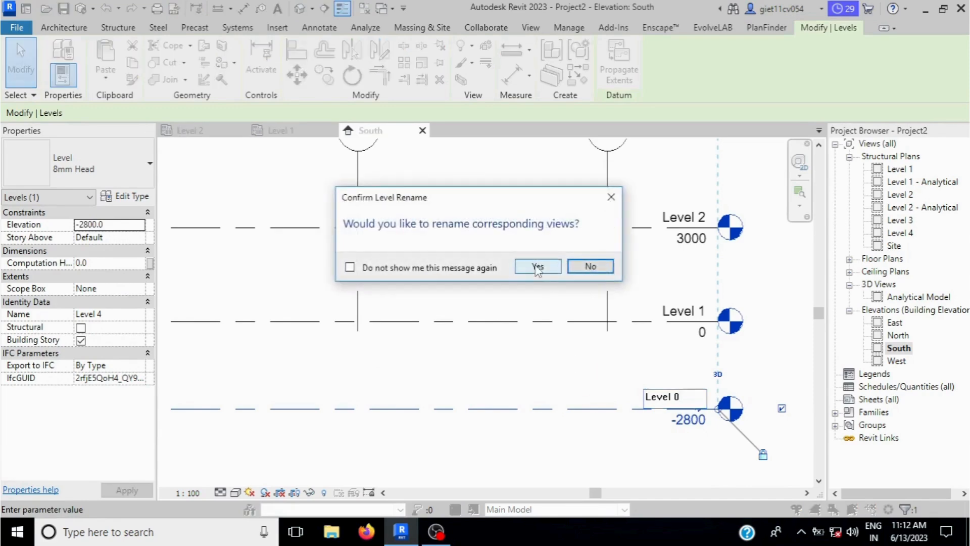
{"action": "key", "text": "Return"}
Extend the lower ends of the grid lines past Level 0 and the level lines' free ends beyond grid 1
{"action": "scroll", "coordinate": [641, 335], "scroll_direction": "down", "scroll_amount": 1}
{"action": "scroll", "coordinate": [641, 338], "scroll_direction": "down", "scroll_amount": 3}
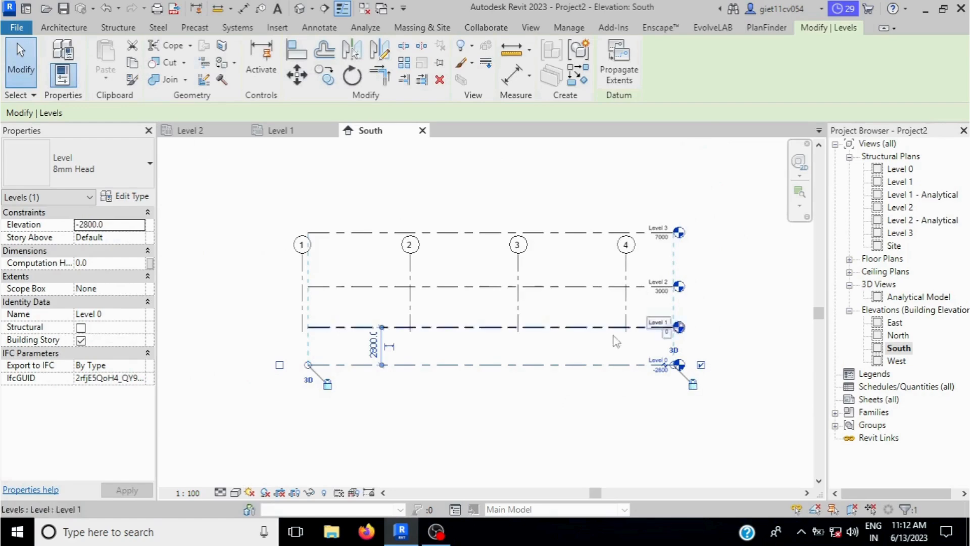
{"action": "left_click", "coordinate": [519, 318]}
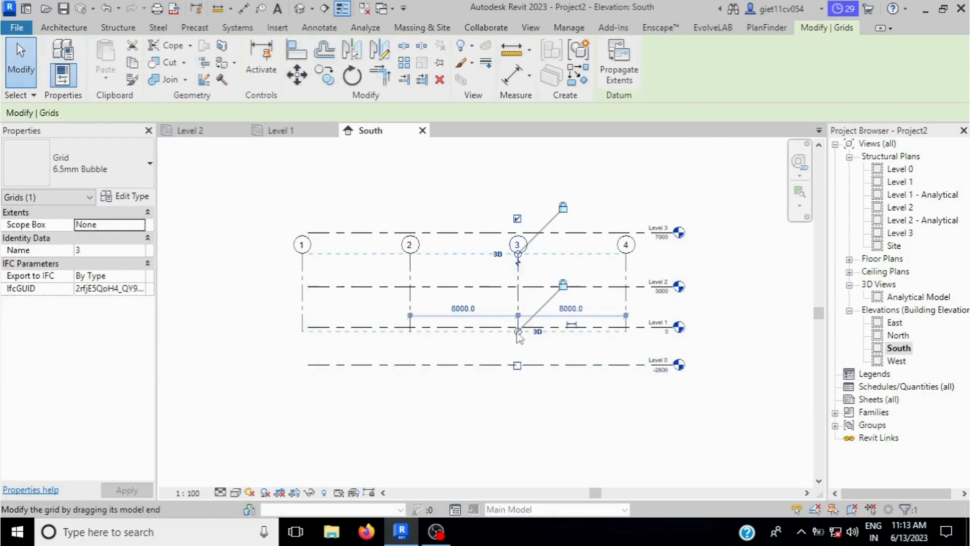
{"action": "left_click_drag", "start_coordinate": [518, 332], "coordinate": [517, 383]}
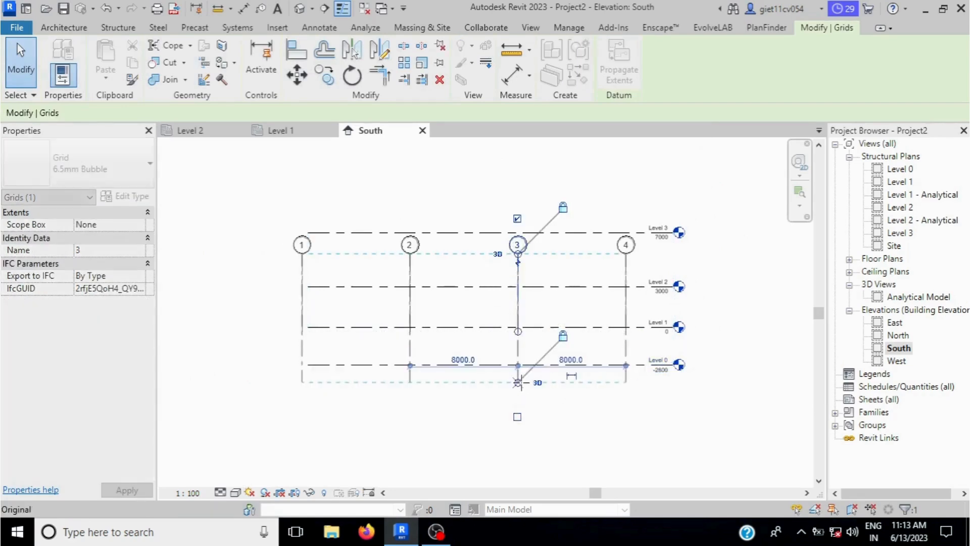
{"action": "left_click", "coordinate": [310, 328]}
{"action": "left_click_drag", "start_coordinate": [310, 328], "coordinate": [270, 327]}
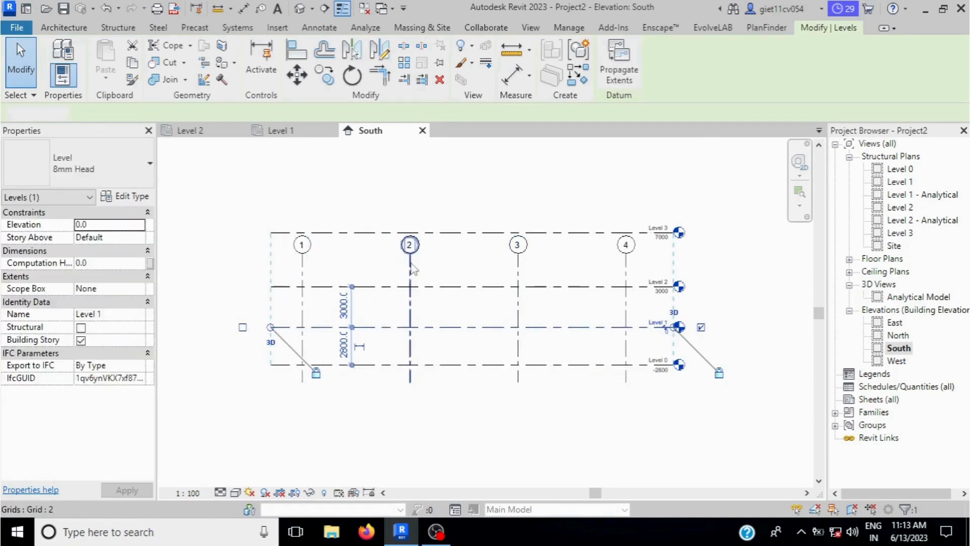
Raise the grid bubbles above the Level 3 line in the South elevation
{"action": "left_click", "coordinate": [409, 261]}
{"action": "left_click_drag", "start_coordinate": [410, 261], "coordinate": [410, 215]}
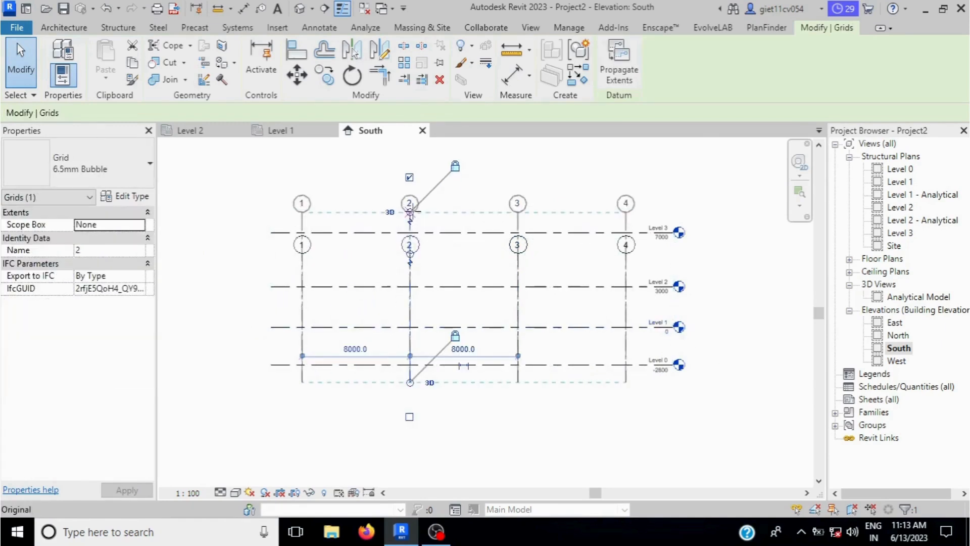
{"action": "left_click", "coordinate": [479, 425]}
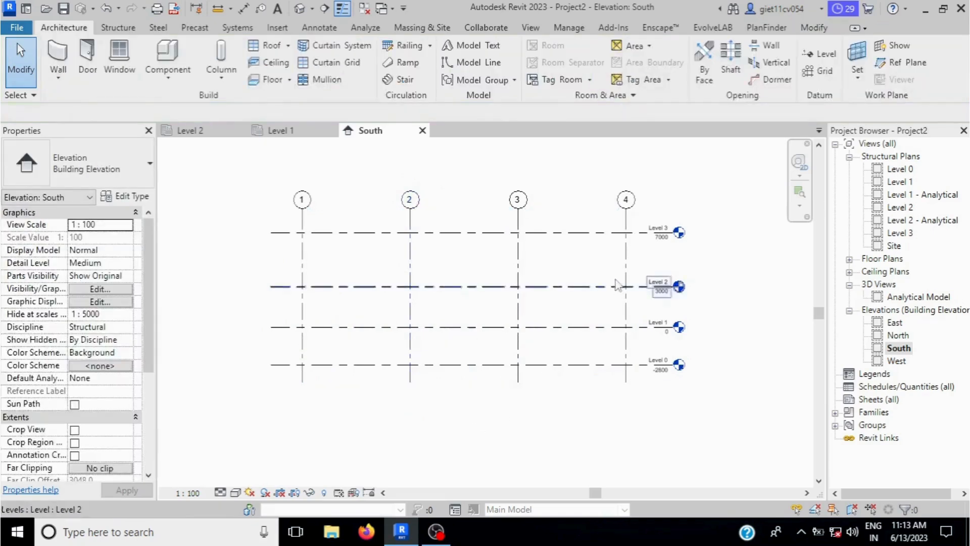
{"action": "scroll", "coordinate": [646, 316], "scroll_direction": "up", "scroll_amount": 1}
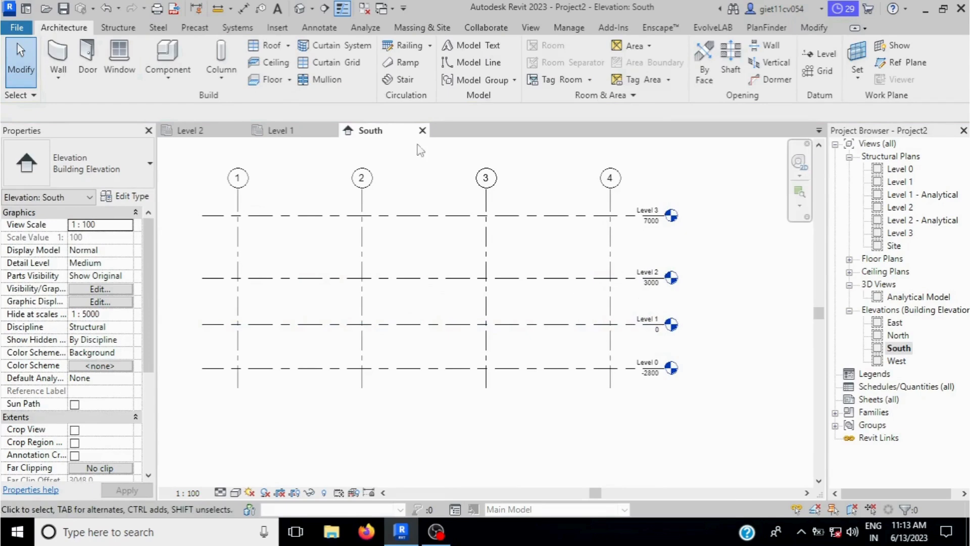
In the Level 1 plan, draw a rectangle of Generic - 300mm structural walls, height up to Level 3, between grids 1-2 and B-C
{"action": "left_click", "coordinate": [284, 131]}
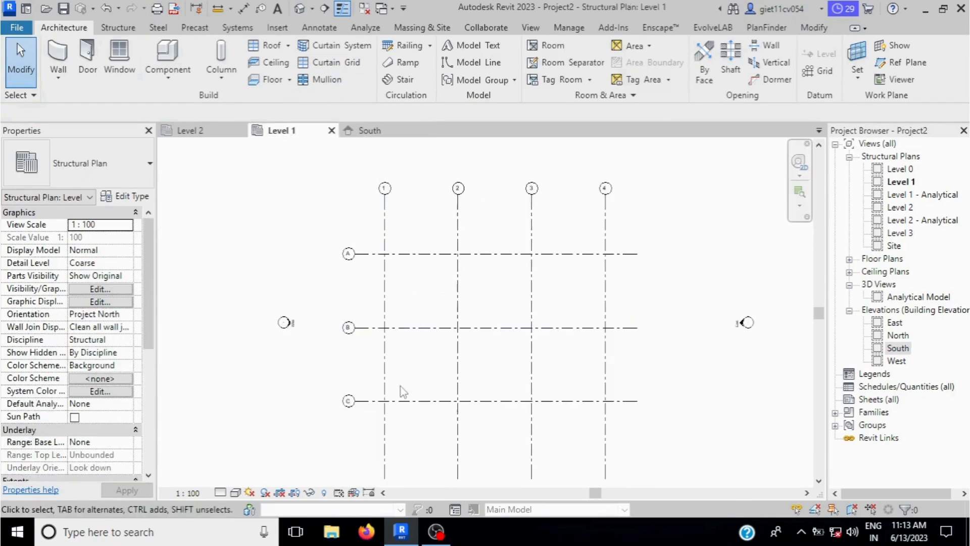
{"action": "scroll", "coordinate": [411, 323], "scroll_direction": "up", "scroll_amount": 3}
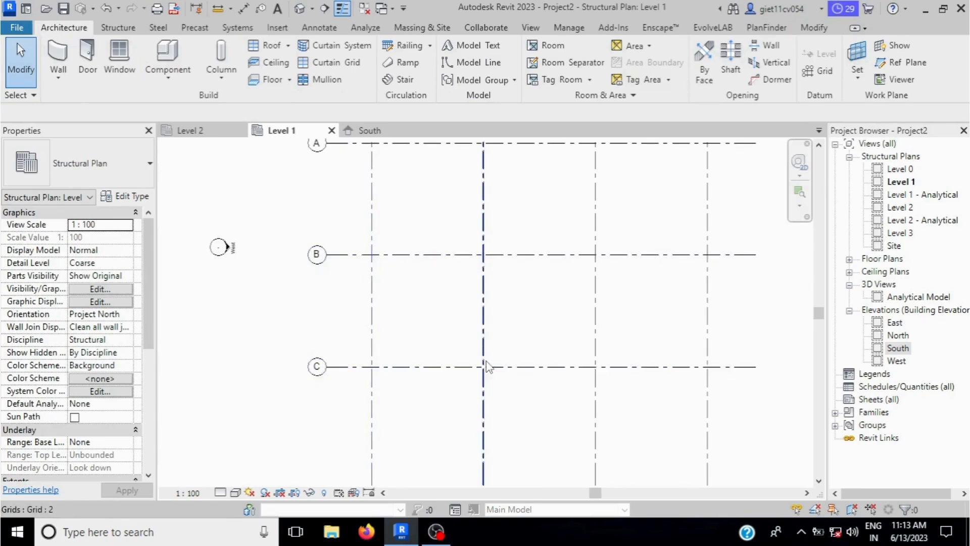
{"action": "left_click", "coordinate": [123, 28]}
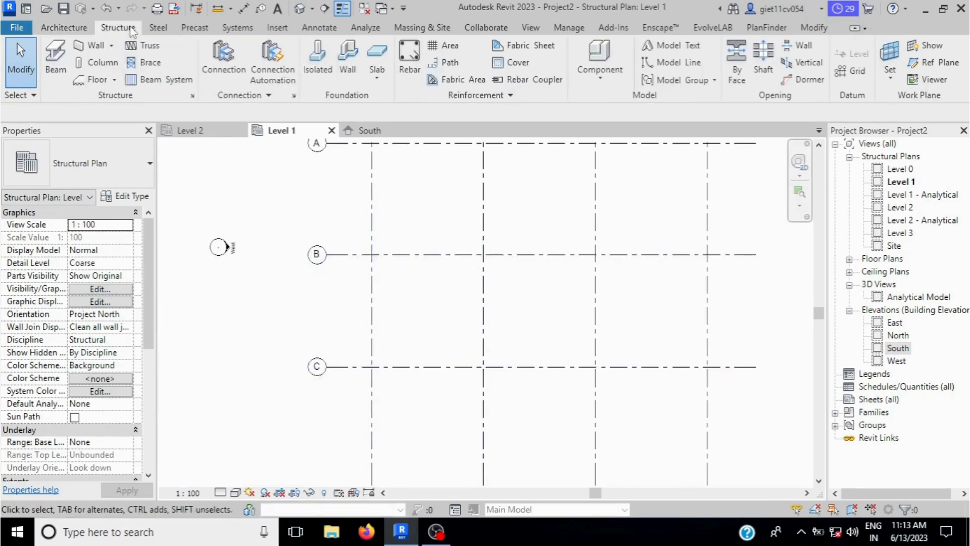
{"action": "left_click", "coordinate": [93, 48]}
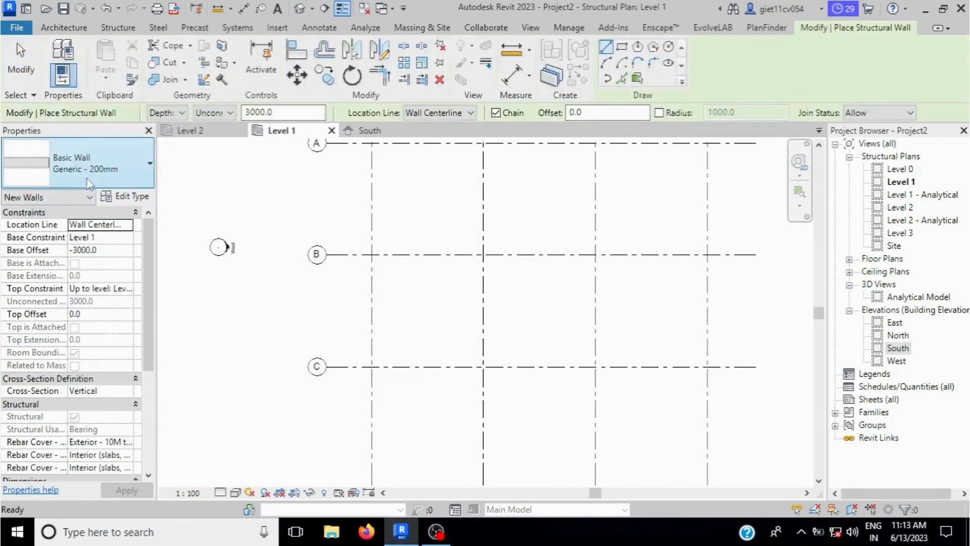
{"action": "left_click", "coordinate": [80, 162]}
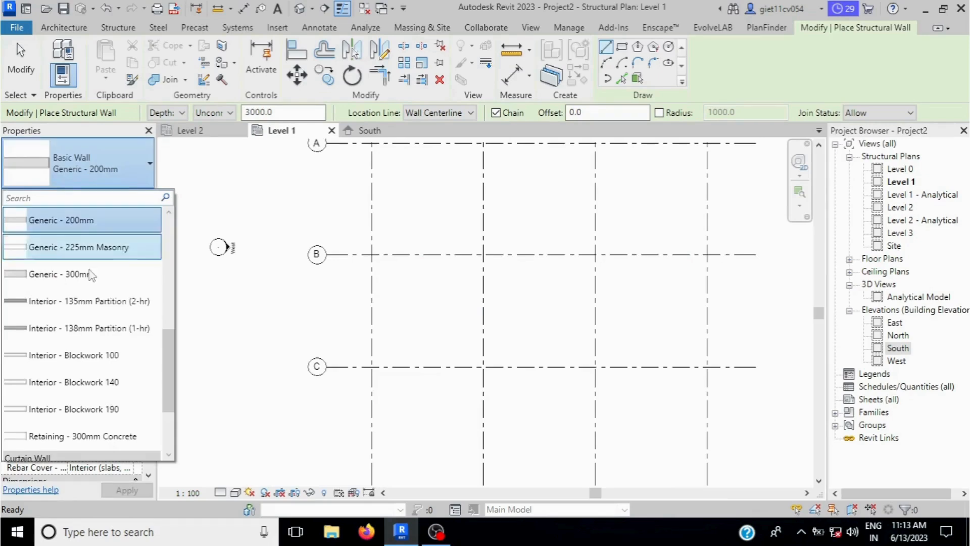
{"action": "left_click", "coordinate": [57, 281]}
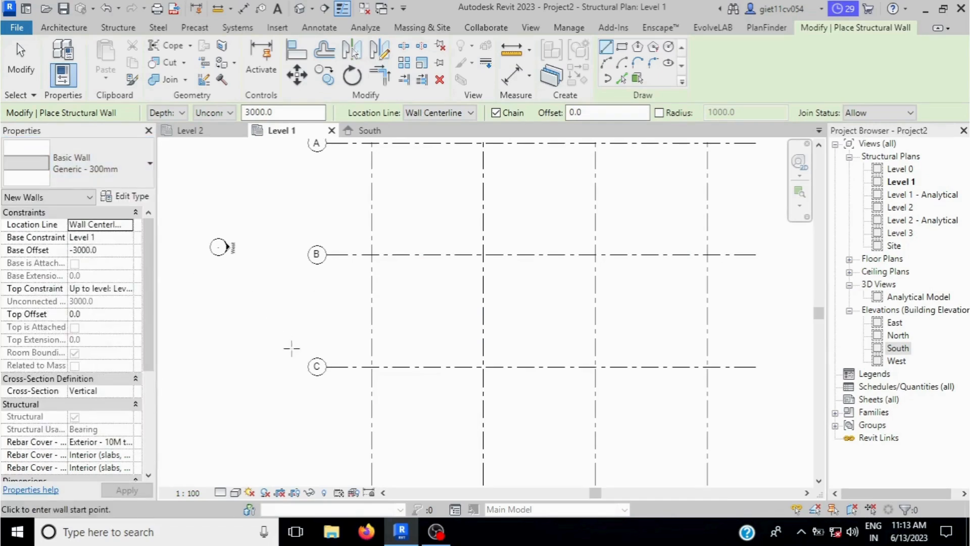
{"action": "left_click", "coordinate": [626, 50]}
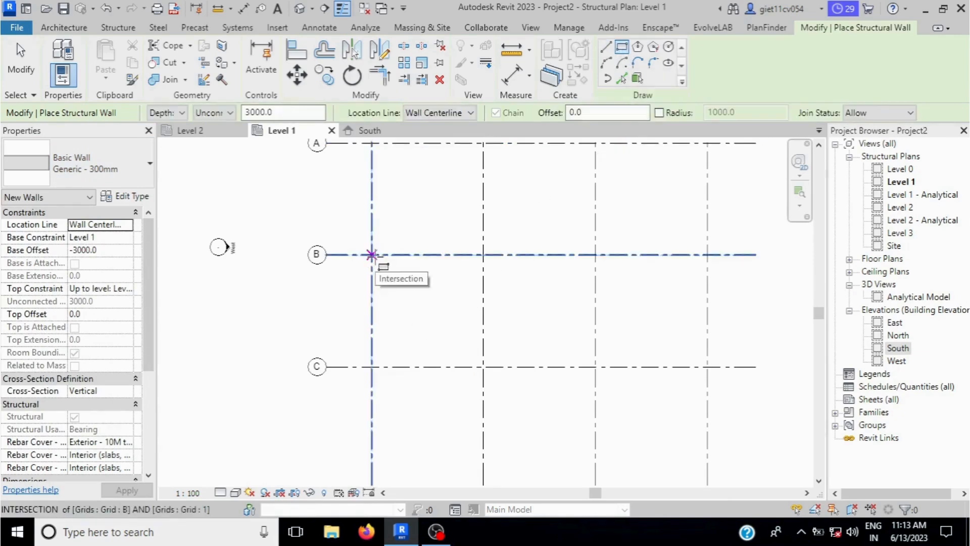
{"action": "left_click", "coordinate": [181, 113]}
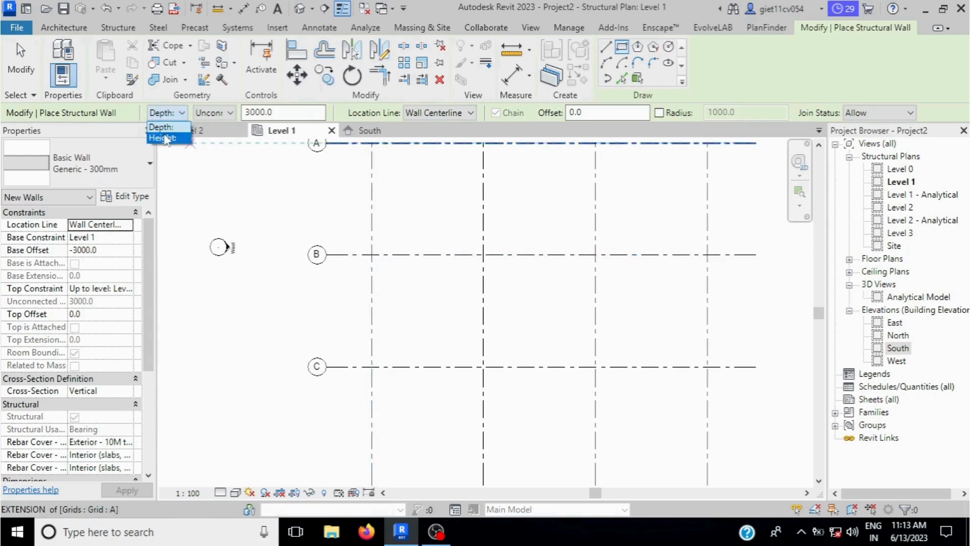
{"action": "left_click", "coordinate": [166, 134]}
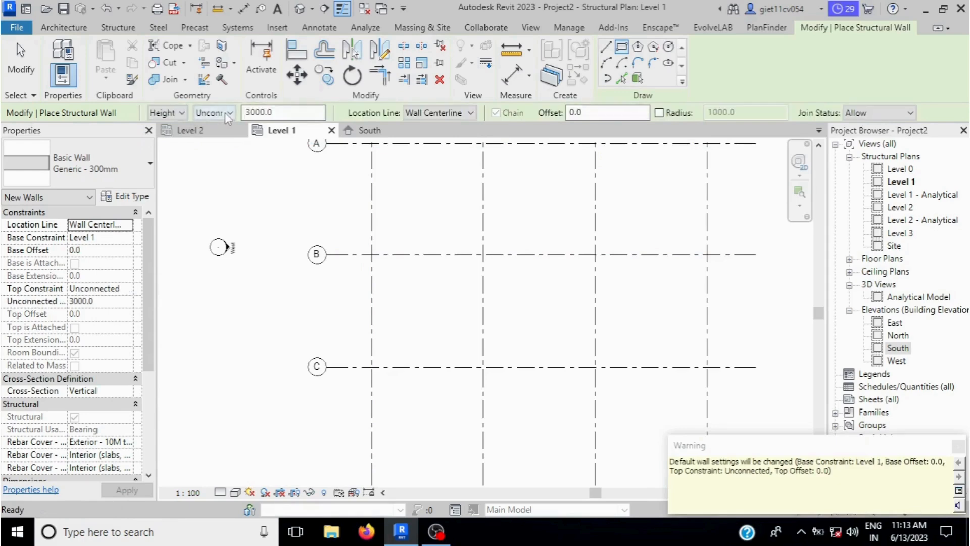
{"action": "left_click", "coordinate": [227, 113]}
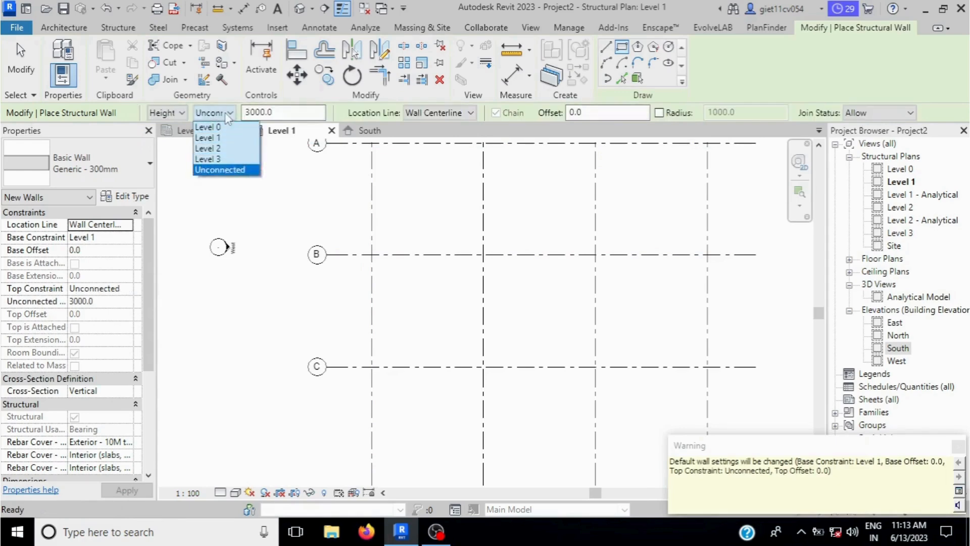
{"action": "left_click", "coordinate": [214, 158]}
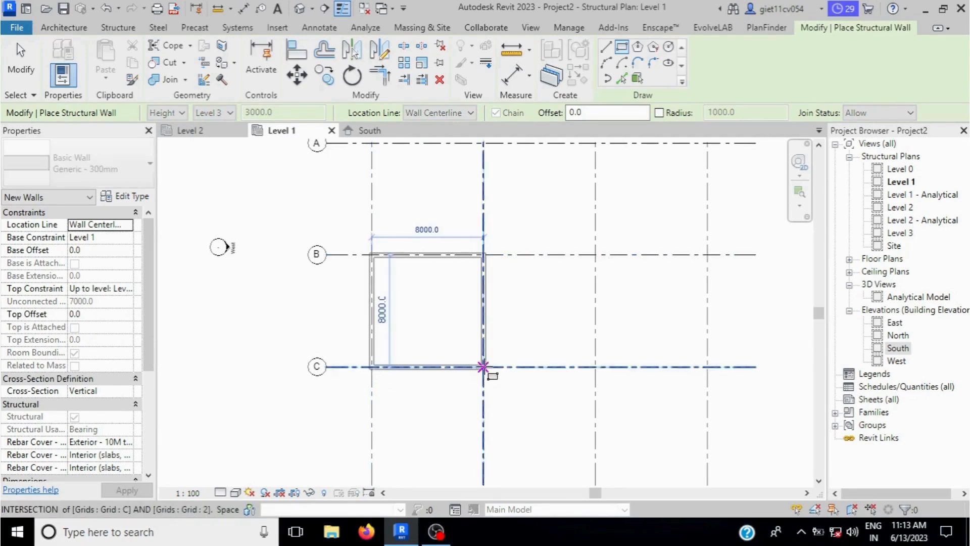
{"action": "left_click", "coordinate": [483, 366]}
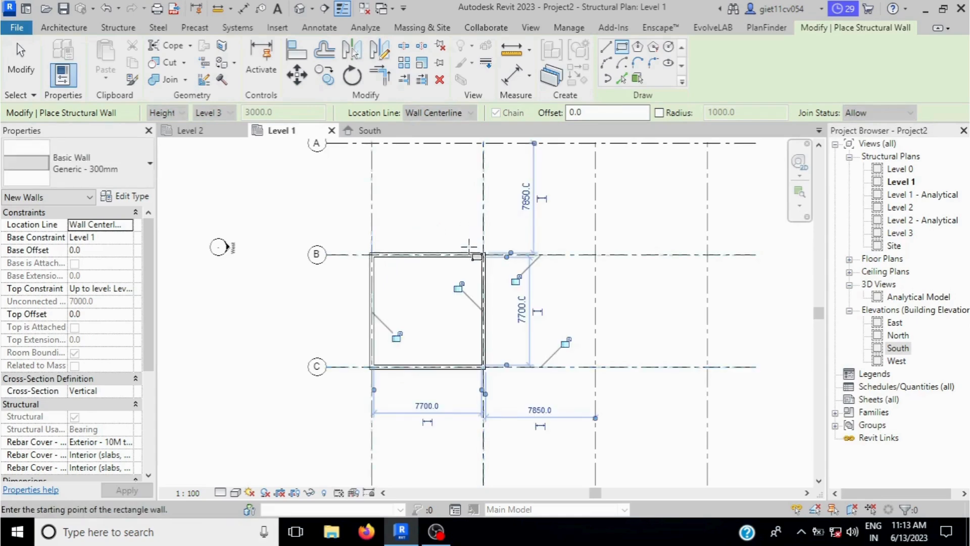
Open the default 3D view, end wall placement, and set the visual style to Shaded
{"action": "left_click", "coordinate": [300, 8]}
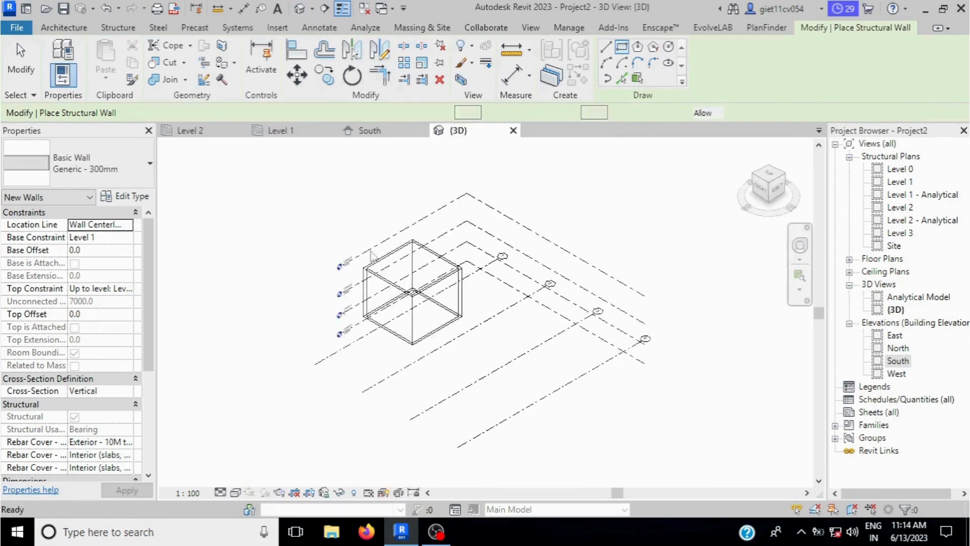
{"action": "key", "text": "Escape"}
{"action": "key", "text": "Escape"}
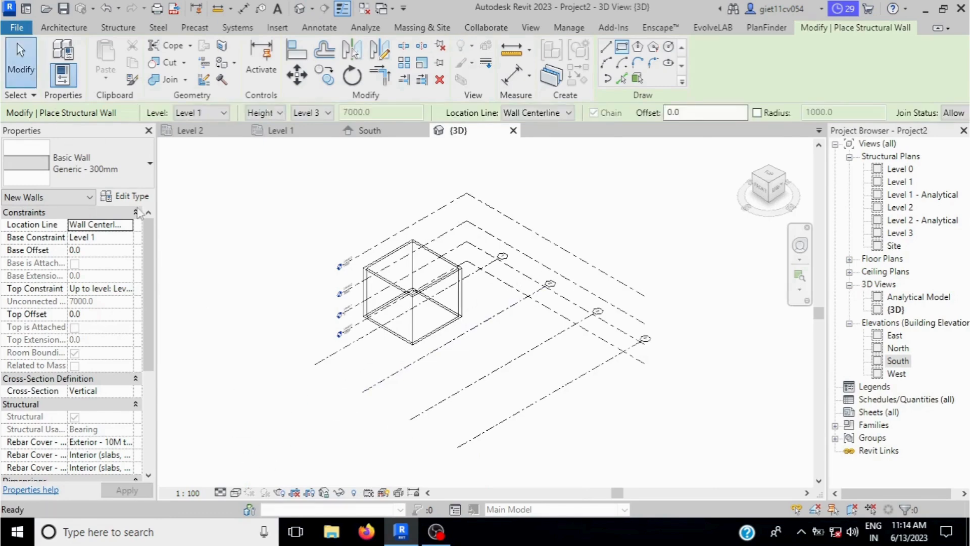
{"action": "left_click", "coordinate": [235, 493]}
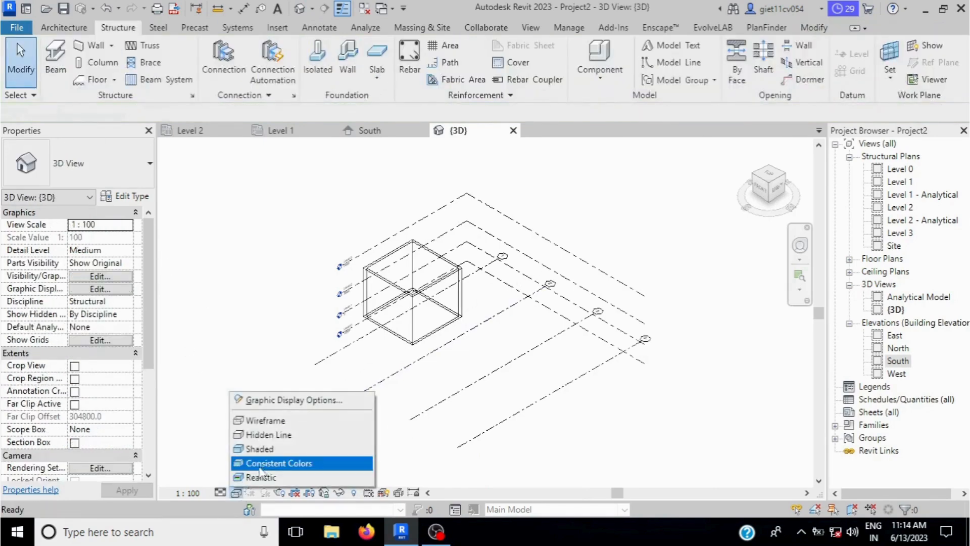
{"action": "left_click", "coordinate": [262, 451]}
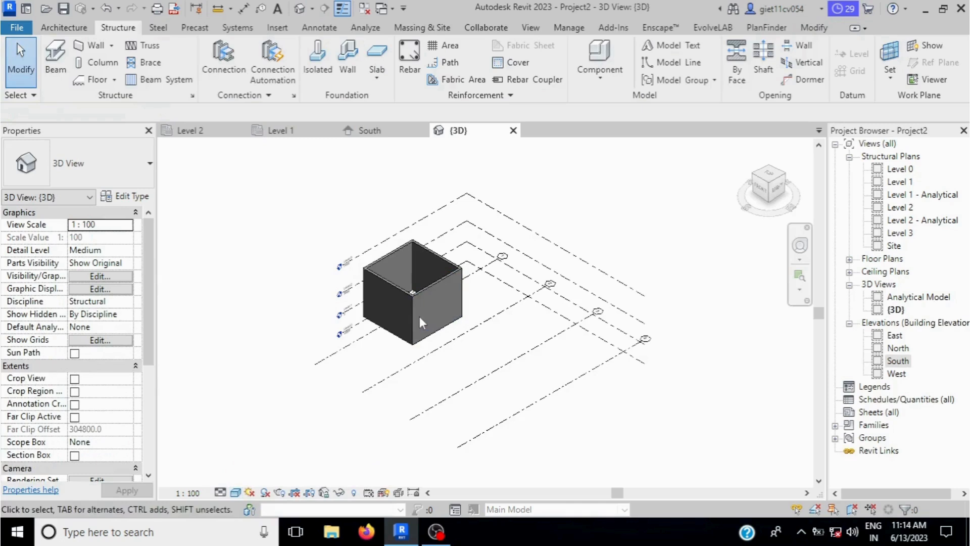
{"action": "scroll", "coordinate": [419, 316], "scroll_direction": "up", "scroll_amount": 2}
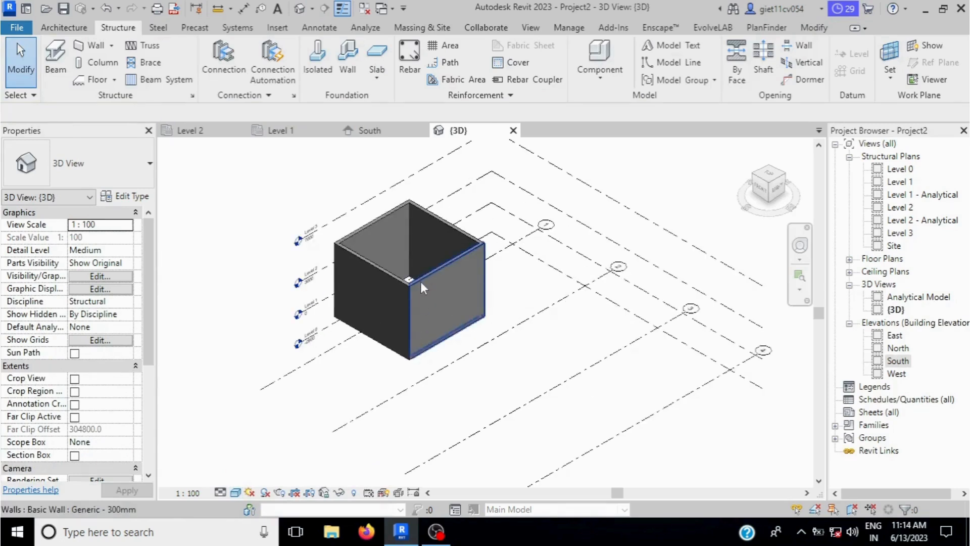
{"action": "left_click", "coordinate": [425, 285]}
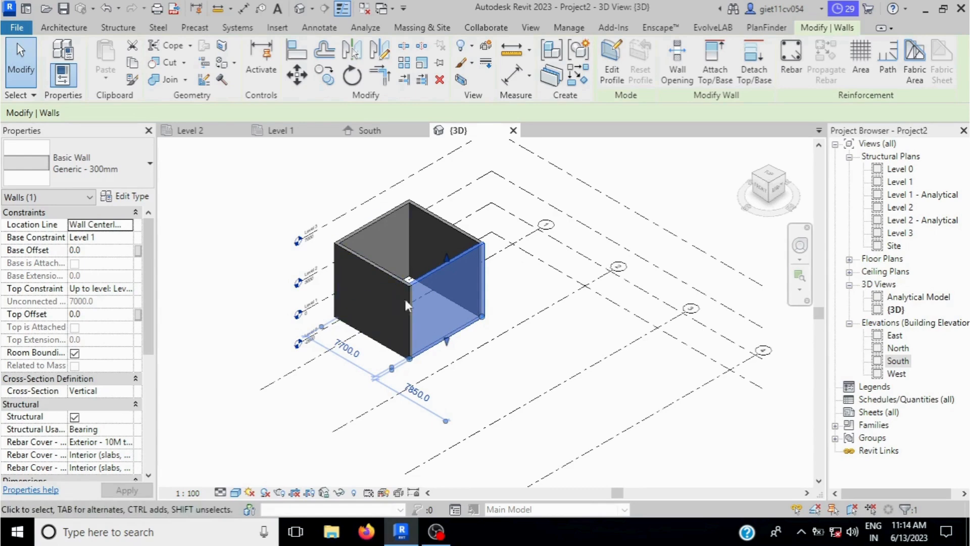
{"action": "key", "text": "Tab"}
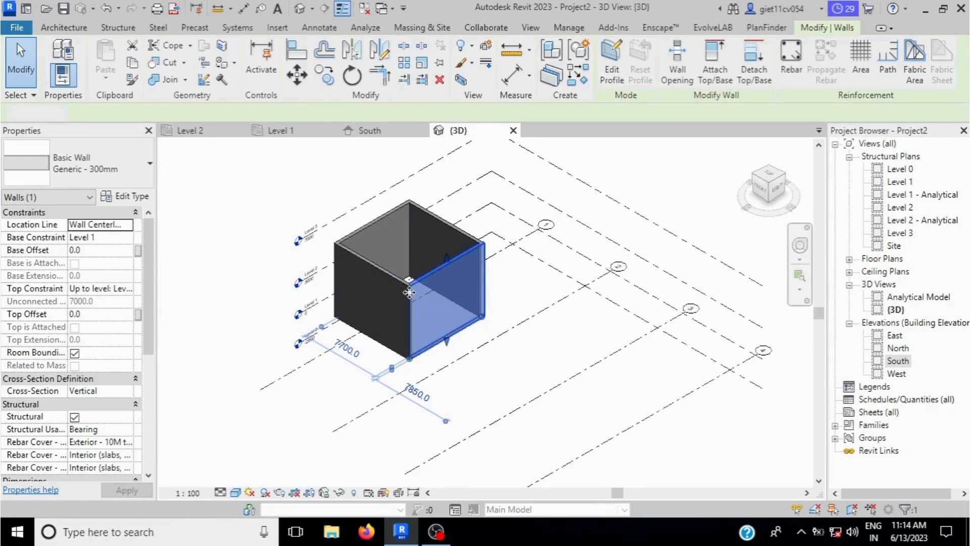
{"action": "left_click", "coordinate": [409, 292]}
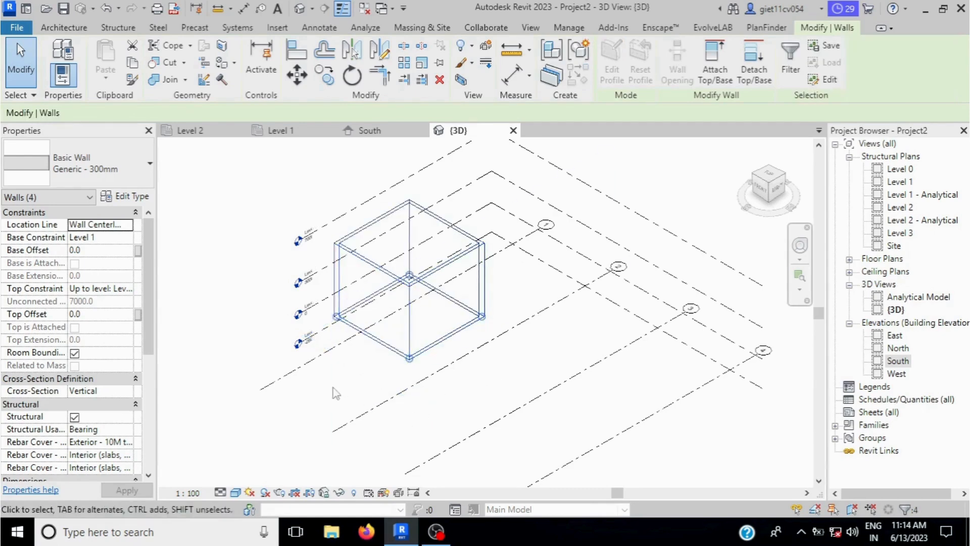
{"action": "left_click", "coordinate": [228, 355]}
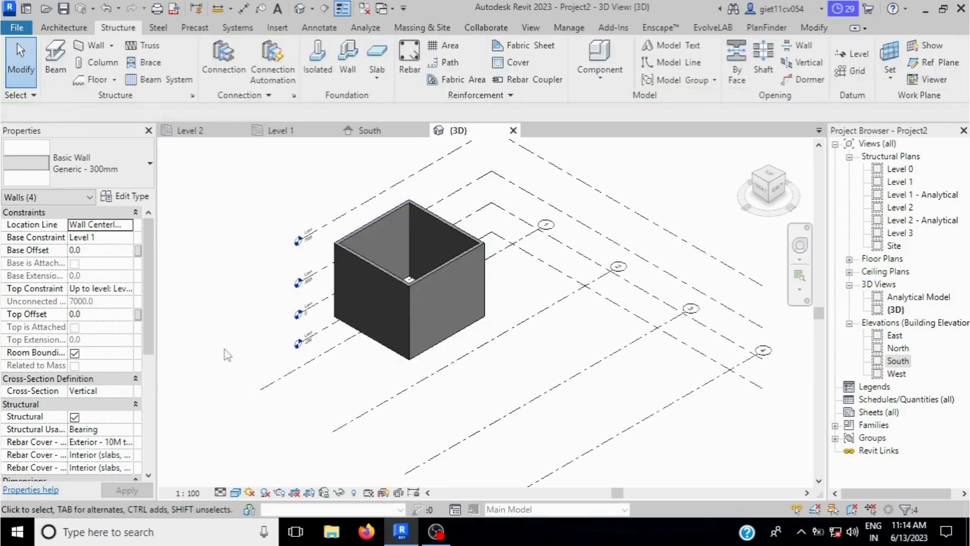
Select the whole chain of four walls and set their base constraint to Level 0 and top constraint to Level 3
{"action": "left_click", "coordinate": [426, 286]}
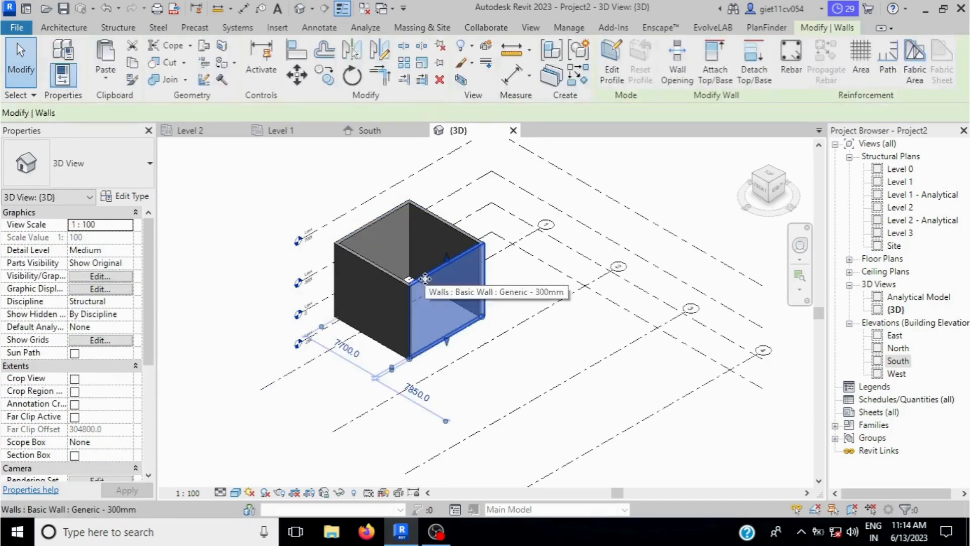
{"action": "key", "text": "Tab"}
{"action": "left_click", "coordinate": [424, 283]}
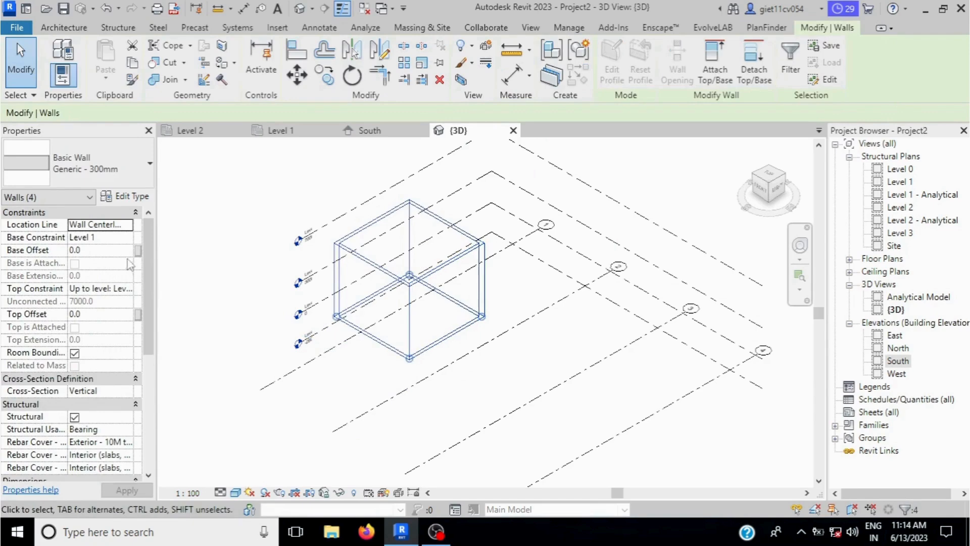
{"action": "left_click", "coordinate": [125, 238]}
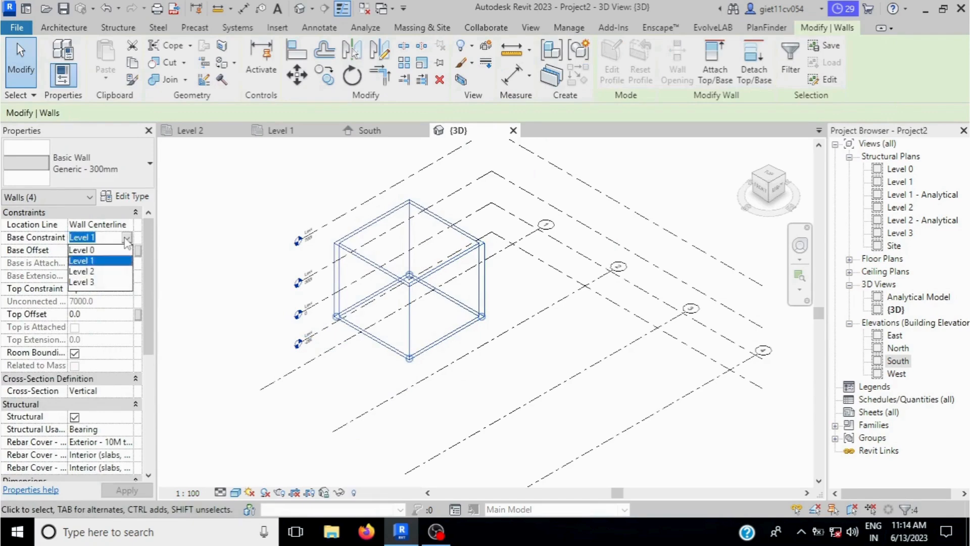
{"action": "left_click", "coordinate": [81, 250]}
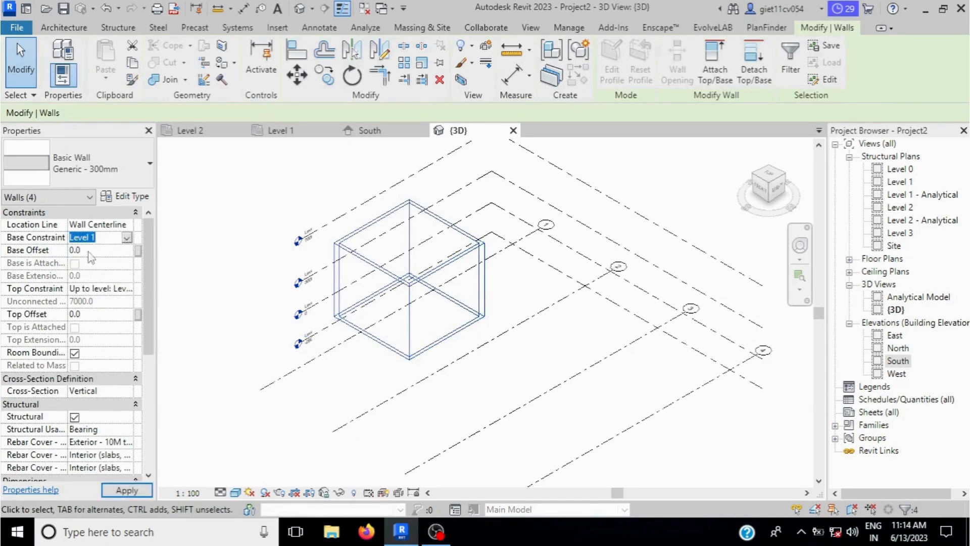
{"action": "left_click", "coordinate": [127, 289]}
{"action": "left_click", "coordinate": [125, 344]}
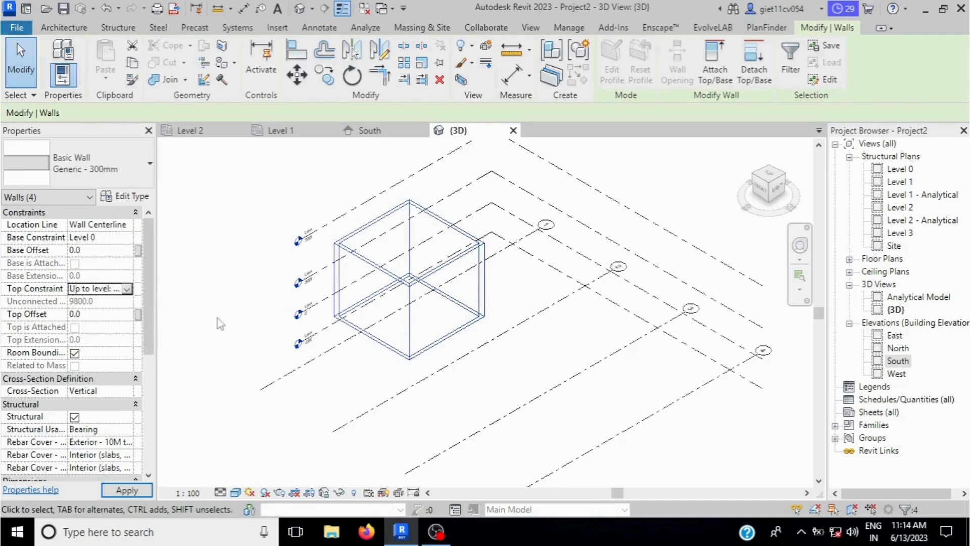
{"action": "key", "text": "Escape"}
Inspect the walls' extent against the levels from the front in 3D, and return to the Level 1 plan
{"action": "scroll", "coordinate": [500, 270], "scroll_direction": "down", "scroll_amount": 2}
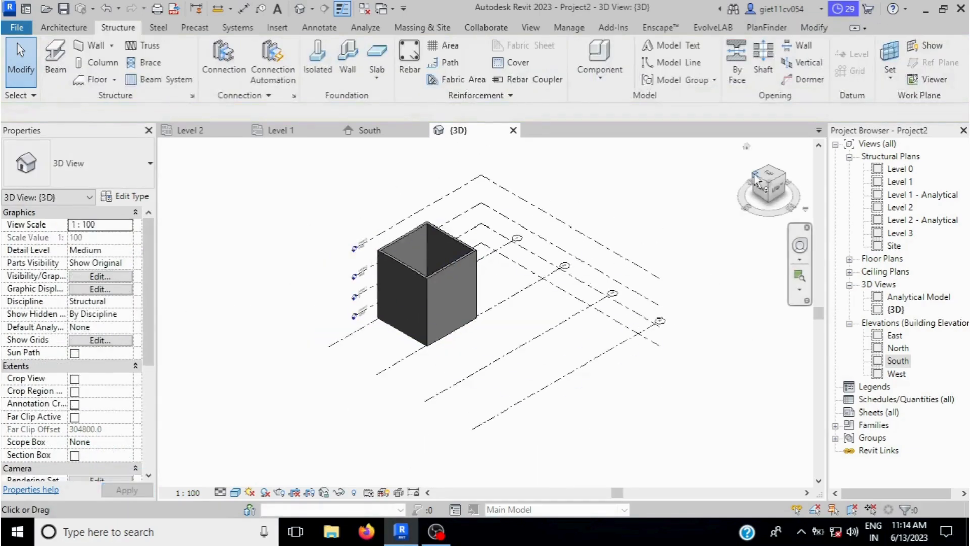
{"action": "left_click", "coordinate": [772, 188]}
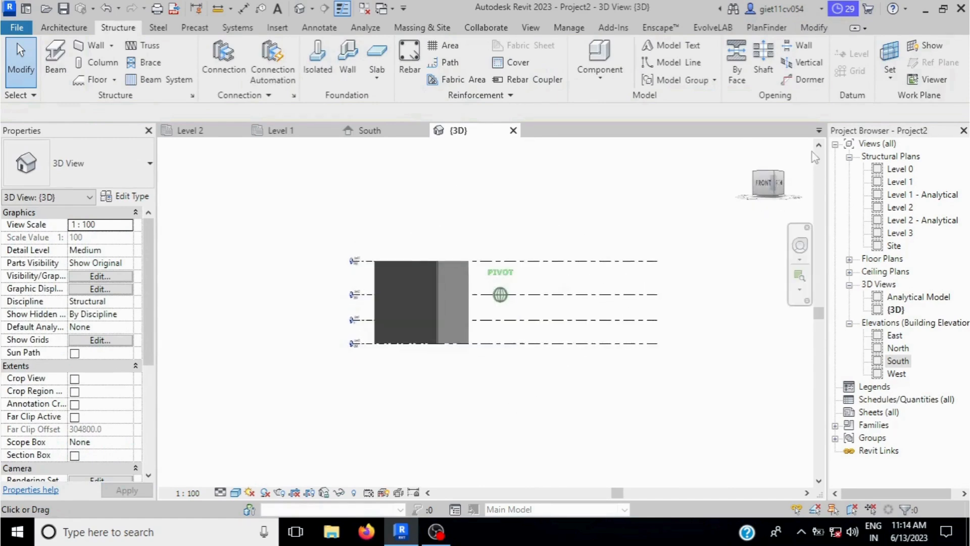
{"action": "middle_click_drag", "start_coordinate": [175, 177], "coordinate": [446, 207], "text": "shift"}
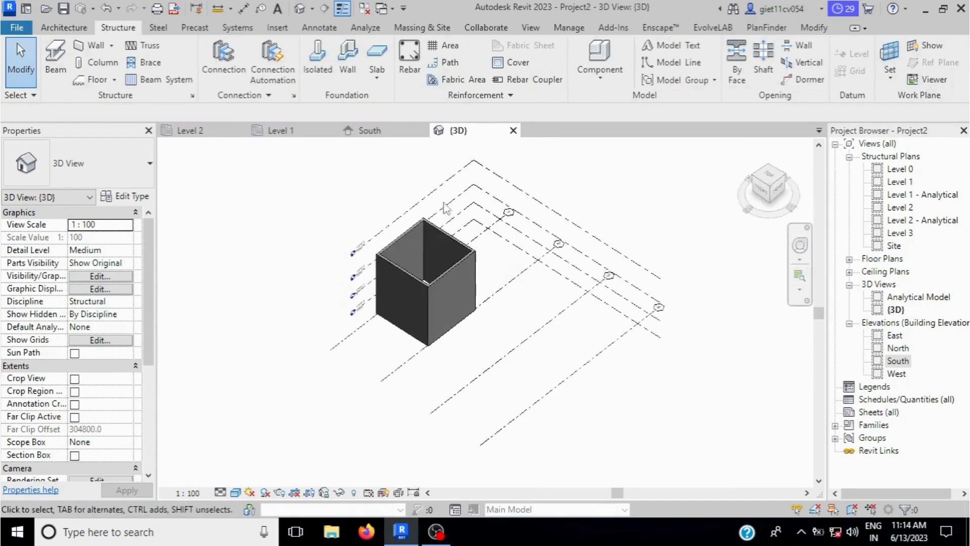
{"action": "left_click", "coordinate": [282, 130]}
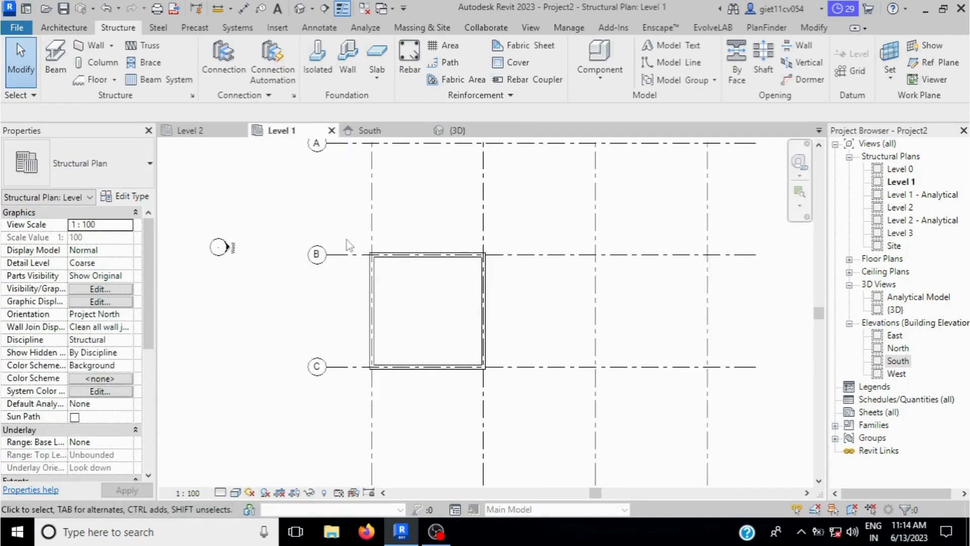
{"action": "scroll", "coordinate": [364, 337], "scroll_direction": "down", "scroll_amount": 2}
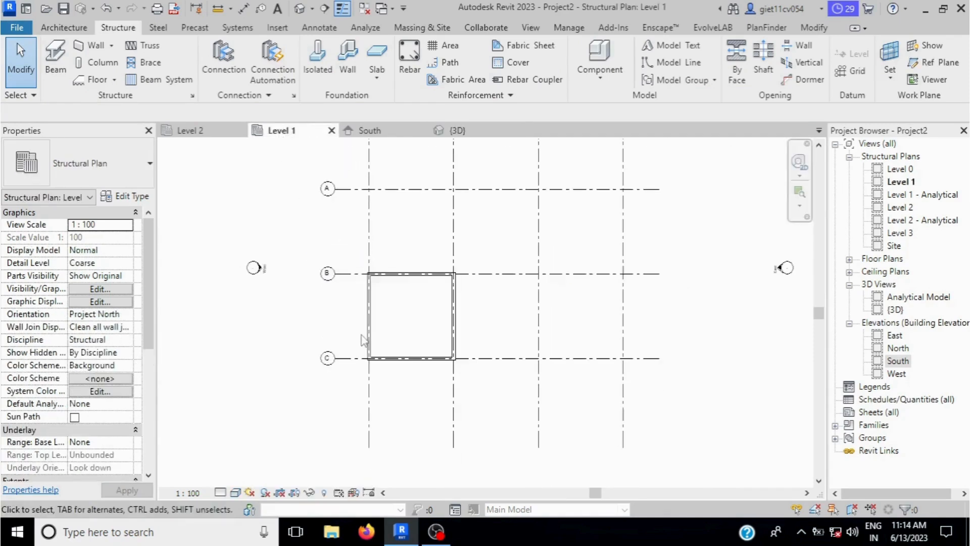
{"action": "scroll", "coordinate": [320, 273], "scroll_direction": "down", "scroll_amount": 2}
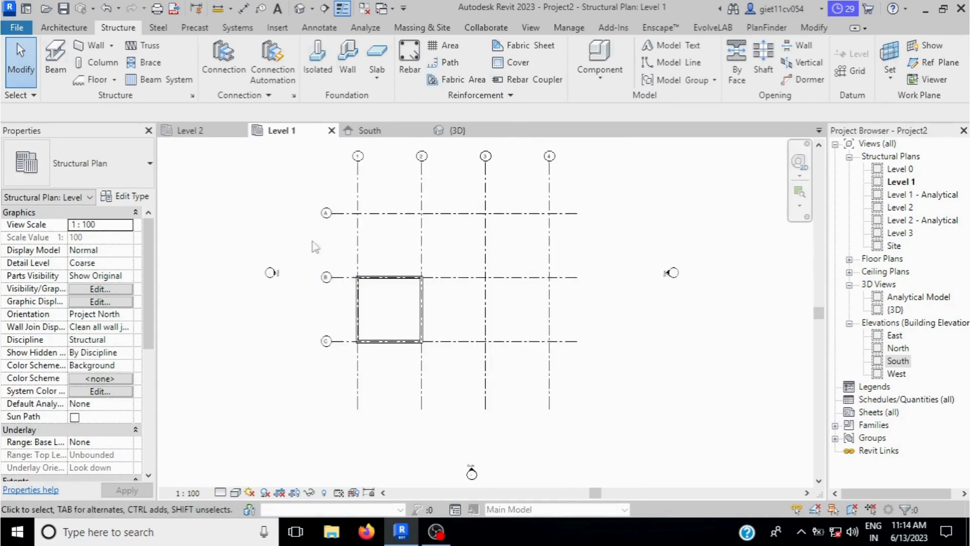
Place UB406x178x60 beams on Level 1 along grids 1 and 2, each running from grid B to grid A
{"action": "scroll", "coordinate": [313, 245], "scroll_direction": "up", "scroll_amount": 2}
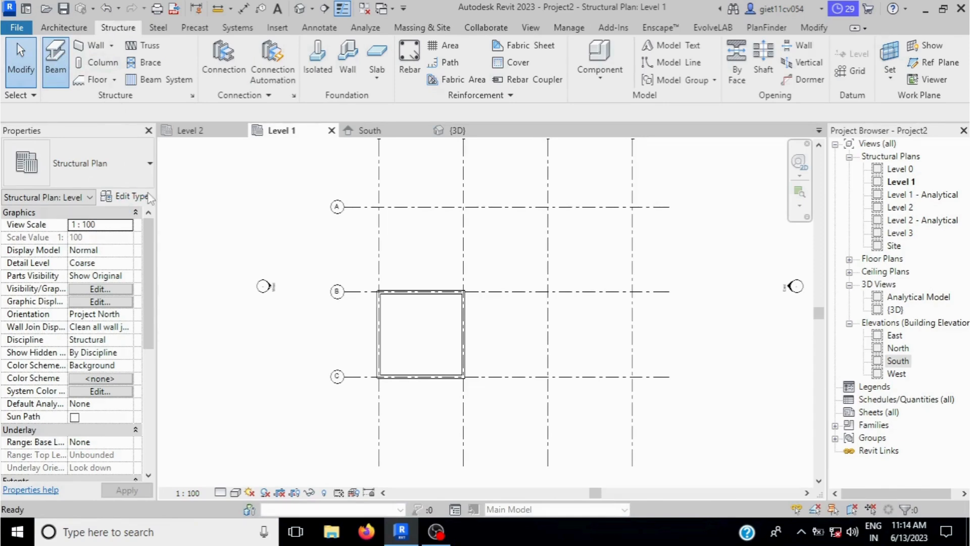
{"action": "left_click", "coordinate": [101, 182]}
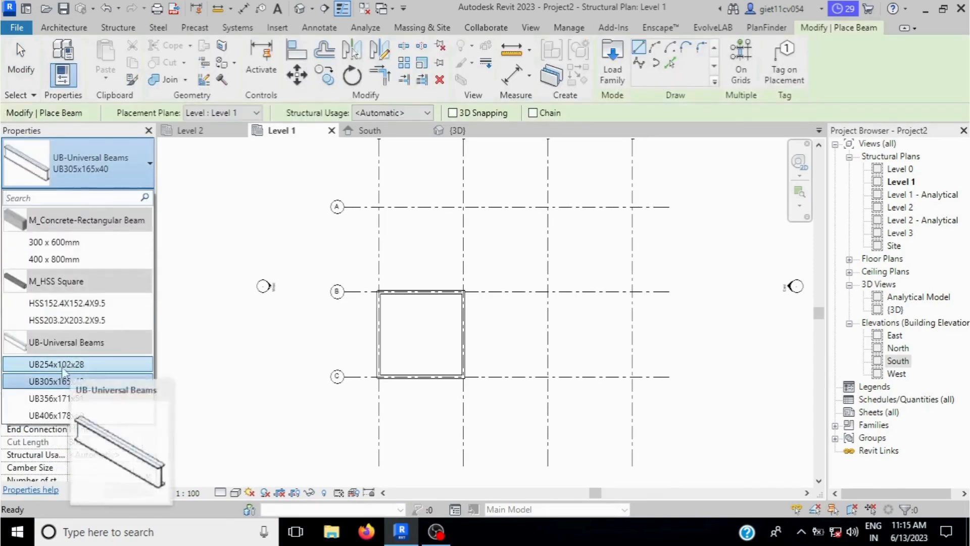
{"action": "left_click", "coordinate": [69, 416]}
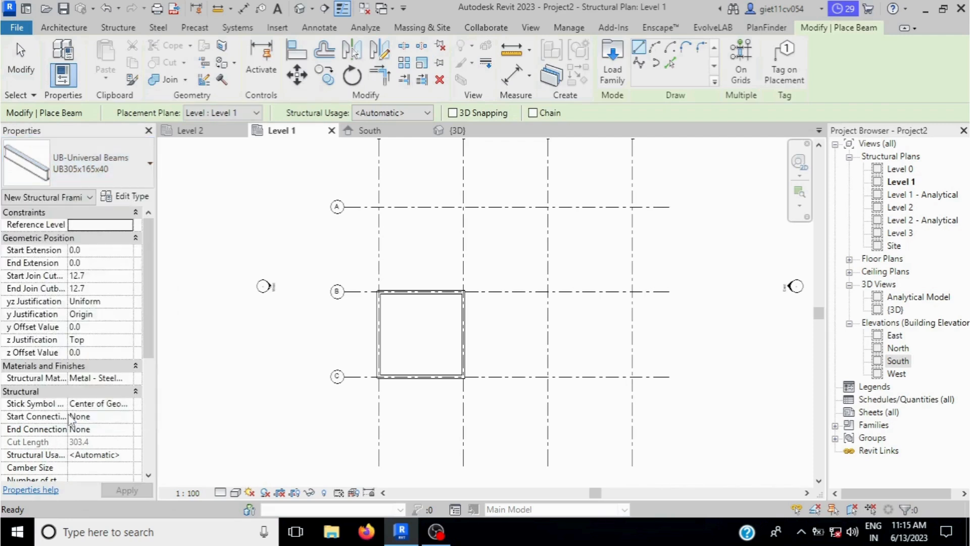
{"action": "left_click", "coordinate": [379, 292]}
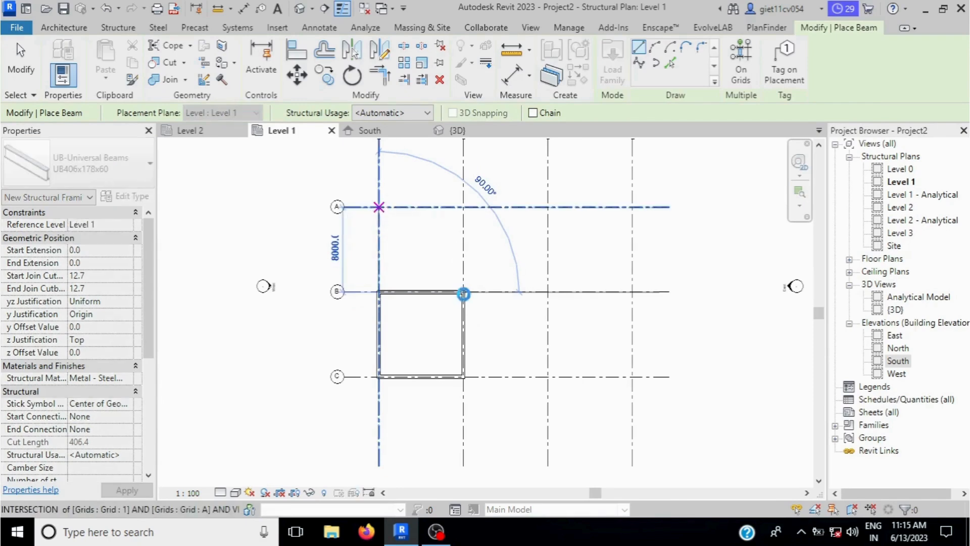
{"action": "left_click", "coordinate": [379, 206]}
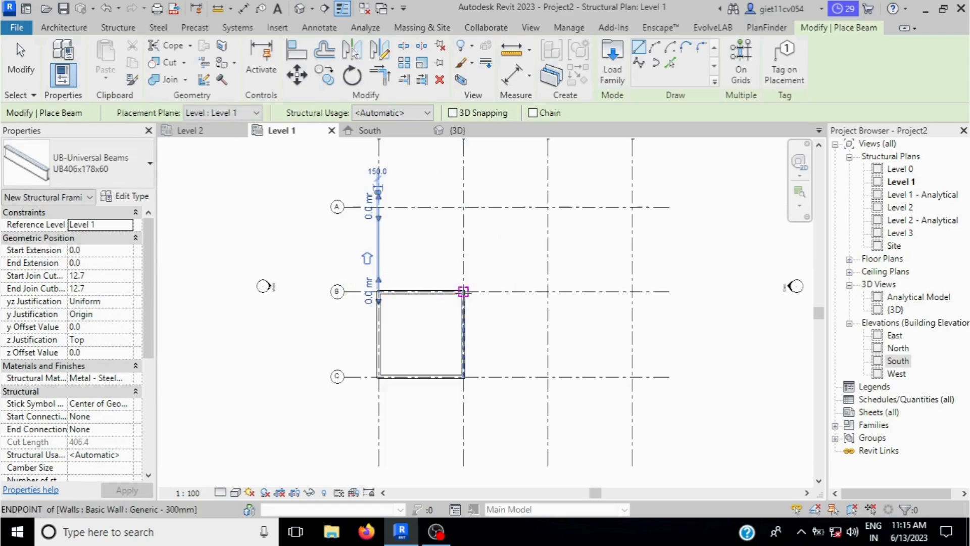
{"action": "left_click", "coordinate": [463, 291]}
{"action": "left_click", "coordinate": [463, 206]}
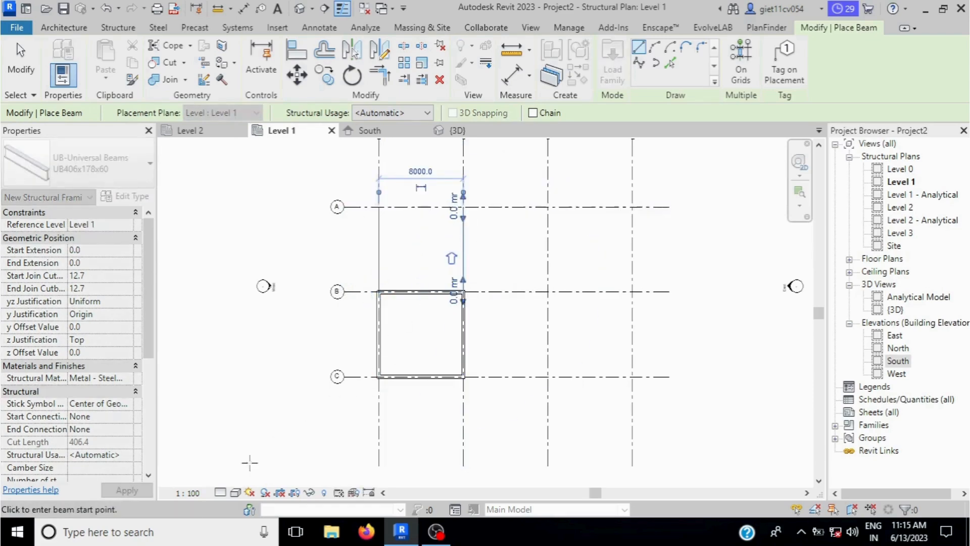
Set the Level 1 plan's detail level to Fine so the beams display with their real section width
{"action": "left_click", "coordinate": [220, 492]}
{"action": "left_click", "coordinate": [235, 473]}
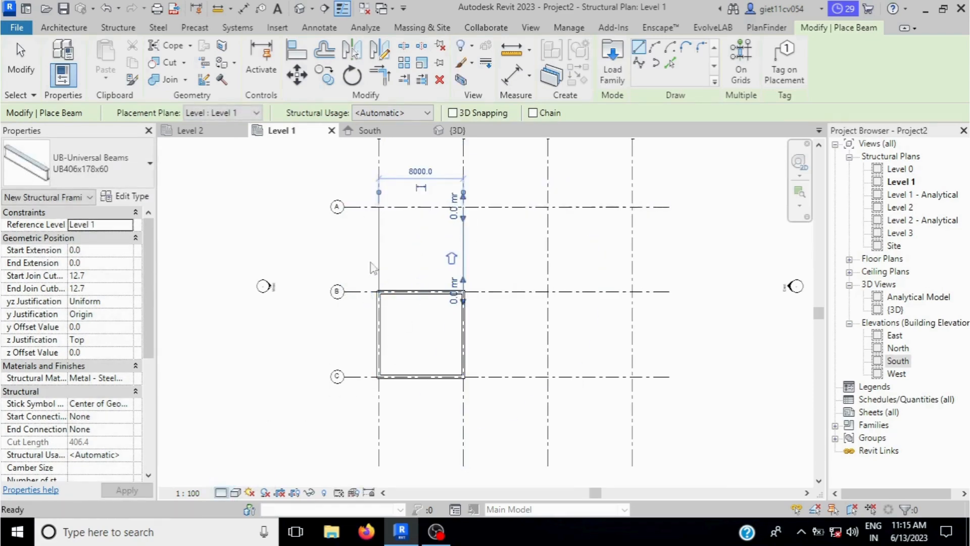
{"action": "scroll", "coordinate": [382, 224], "scroll_direction": "up", "scroll_amount": 3}
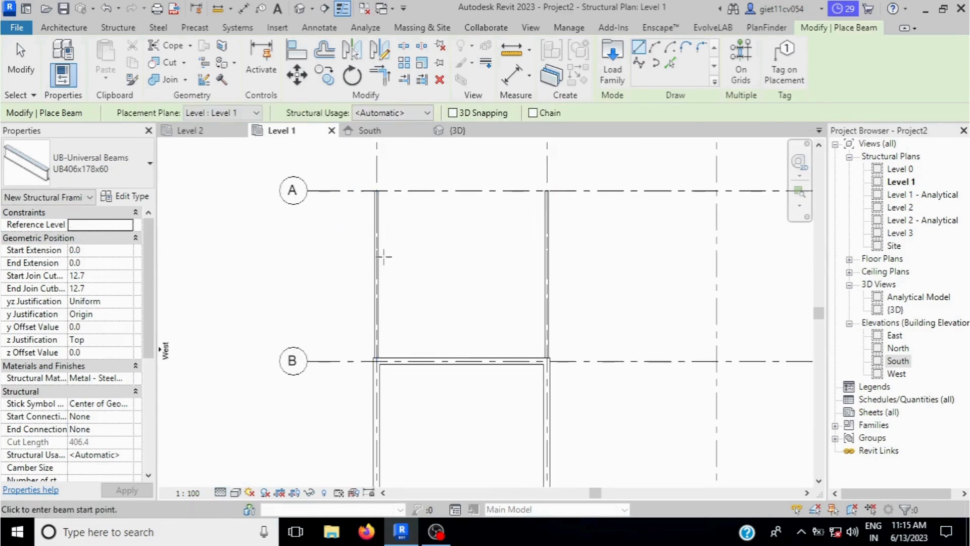
{"action": "scroll", "coordinate": [321, 288], "scroll_direction": "down", "scroll_amount": 2}
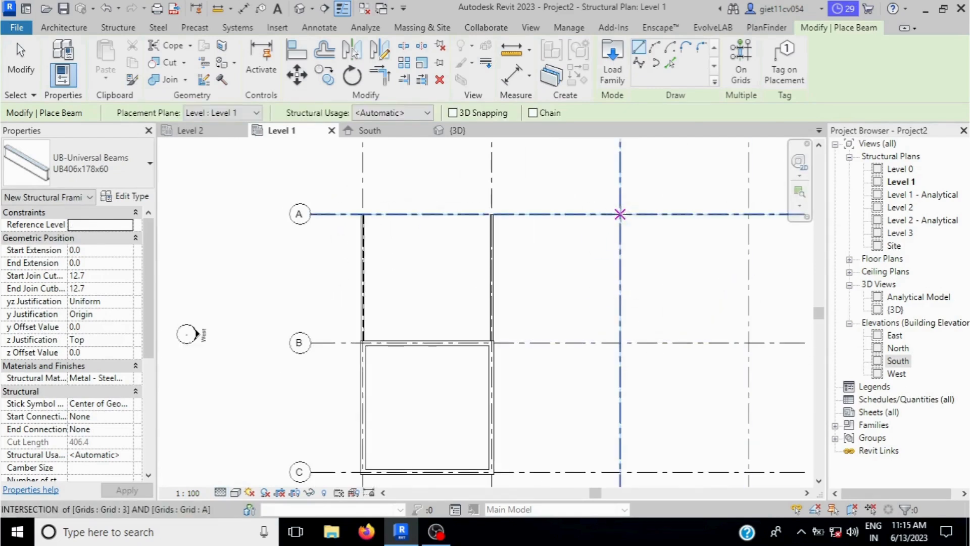
Place UB406x178x60 beams on Level 1 along grids 3 and 4, each spanning between grids A and C
{"action": "left_click", "coordinate": [620, 214]}
{"action": "scroll", "coordinate": [617, 234], "scroll_direction": "down", "scroll_amount": 2}
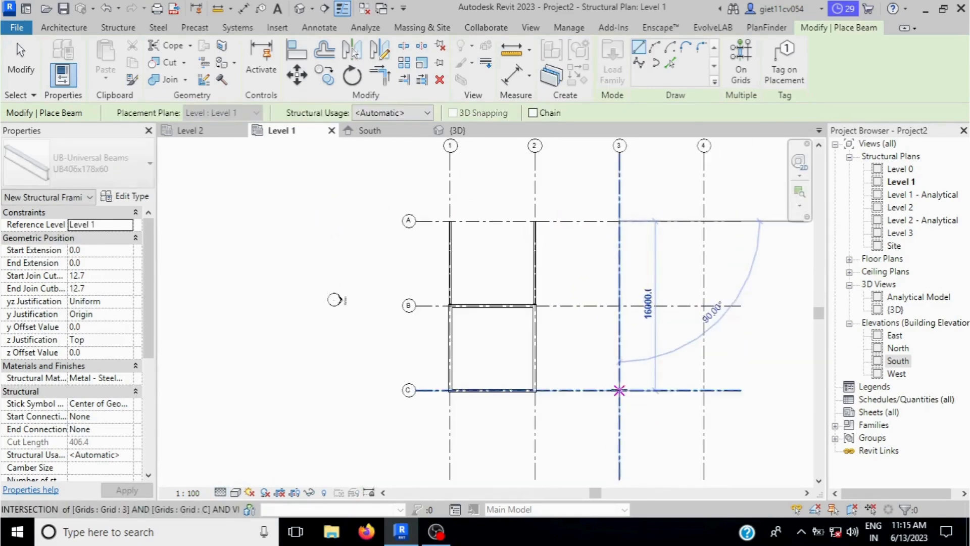
{"action": "left_click", "coordinate": [618, 390]}
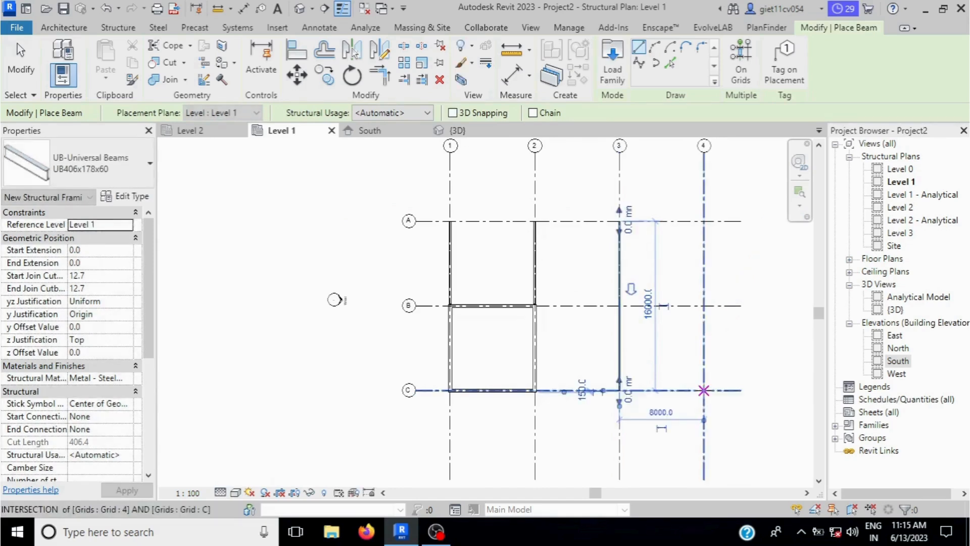
{"action": "left_click", "coordinate": [703, 390]}
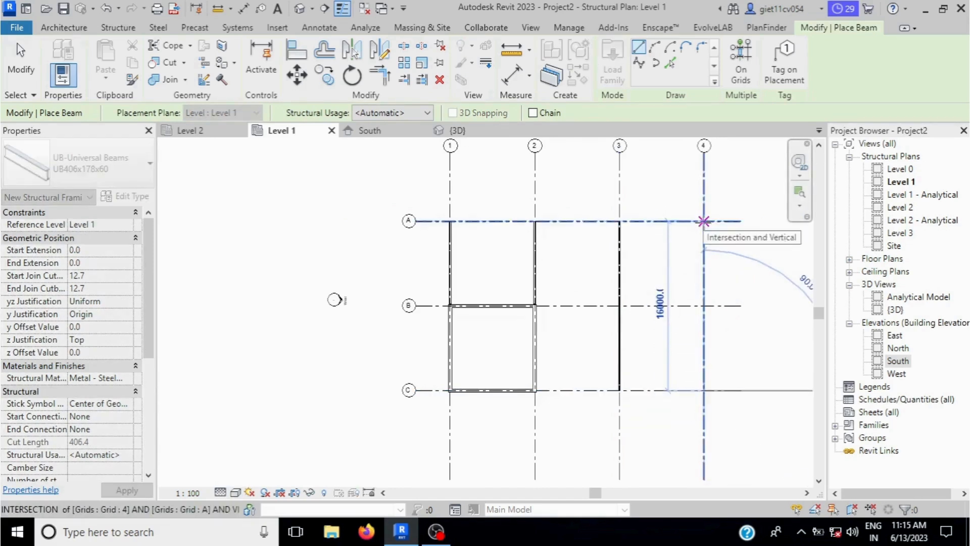
{"action": "left_click", "coordinate": [703, 221]}
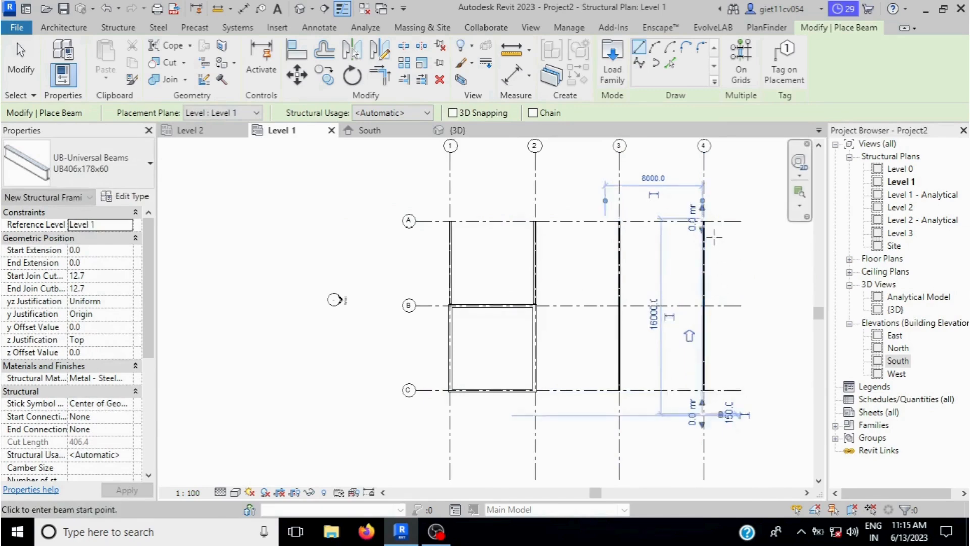
{"action": "scroll", "coordinate": [700, 222], "scroll_direction": "up", "scroll_amount": 3}
{"action": "scroll", "coordinate": [694, 212], "scroll_direction": "down", "scroll_amount": 4}
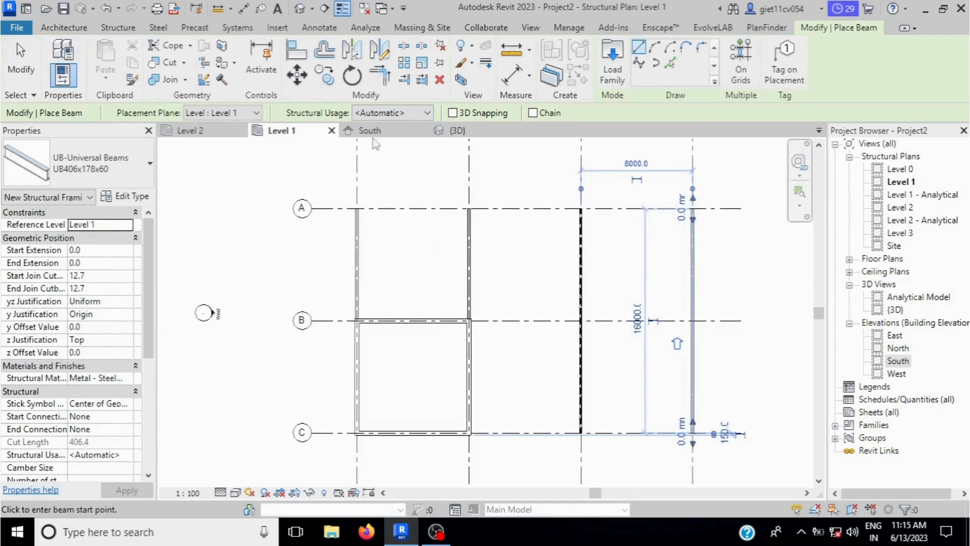
Open the 3D view, end beam placement, orbit to view the beams, and set the visual style to Realistic
{"action": "left_click", "coordinate": [457, 130]}
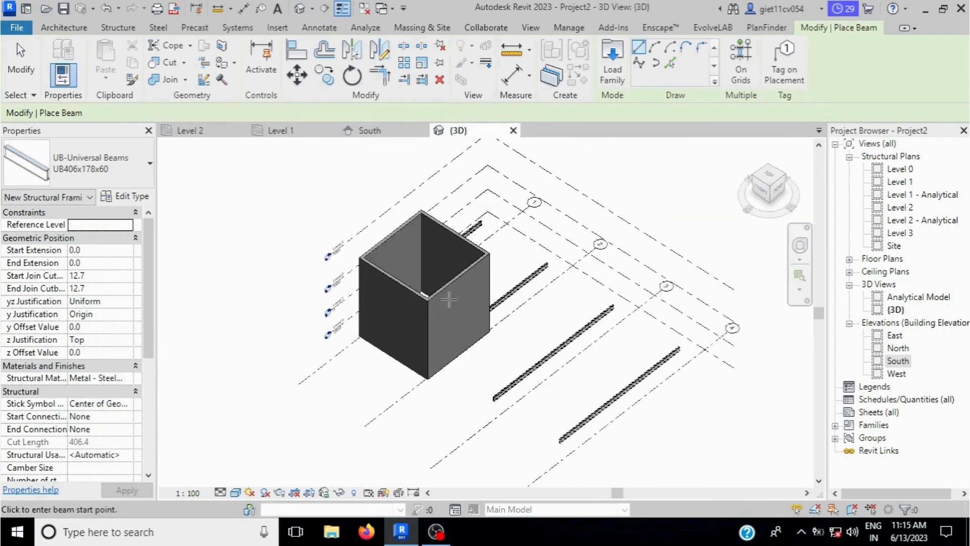
{"action": "left_click", "coordinate": [21, 71]}
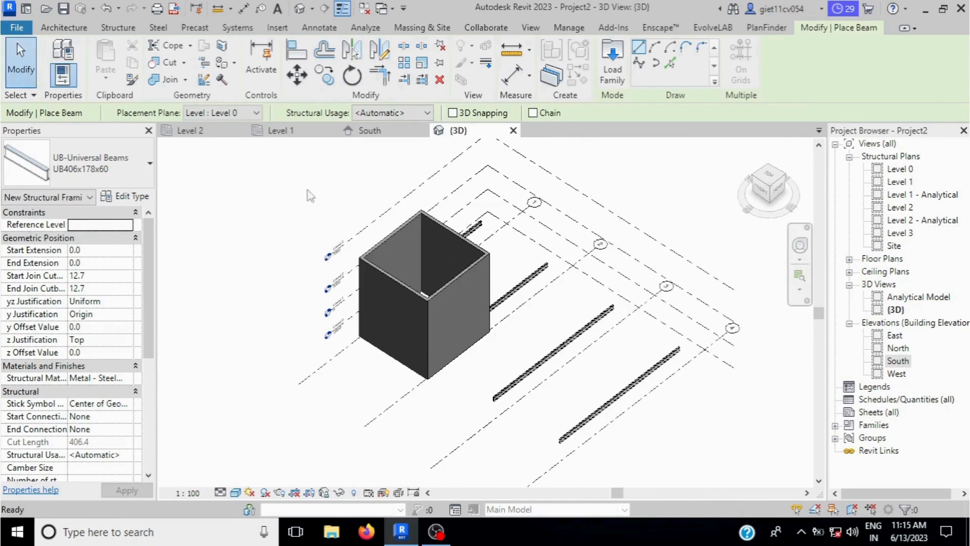
{"action": "scroll", "coordinate": [631, 378], "scroll_direction": "down", "scroll_amount": 2}
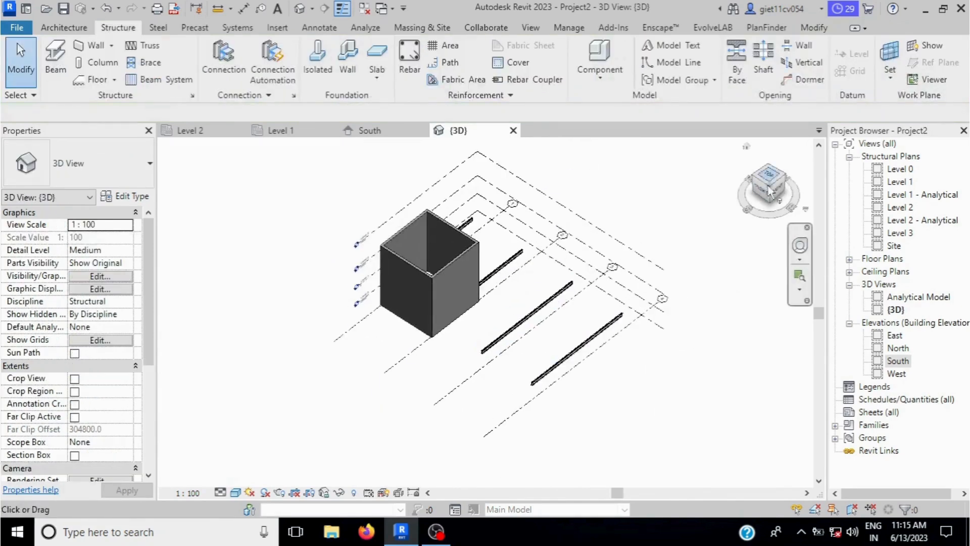
{"action": "left_click_drag", "start_coordinate": [765, 195], "coordinate": [752, 148]}
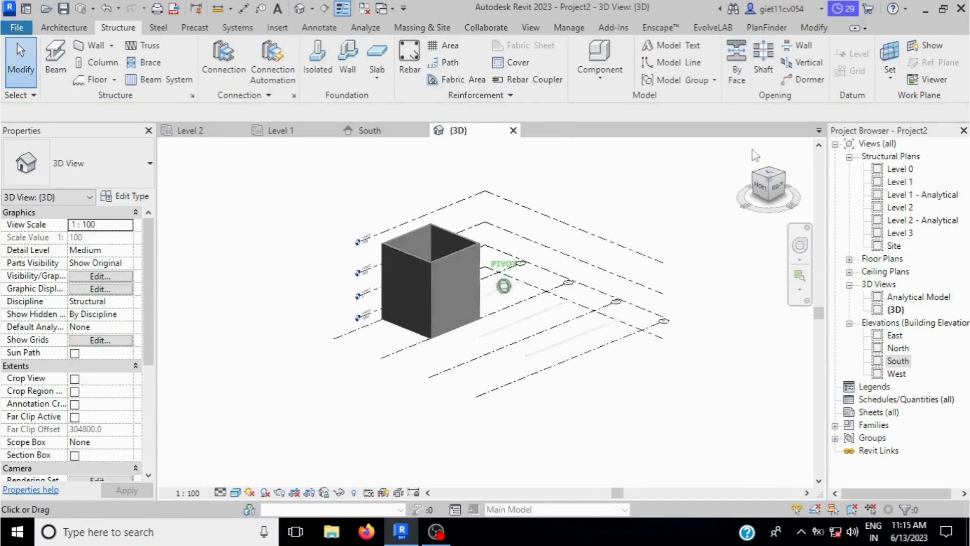
{"action": "scroll", "coordinate": [596, 337], "scroll_direction": "up", "scroll_amount": 2}
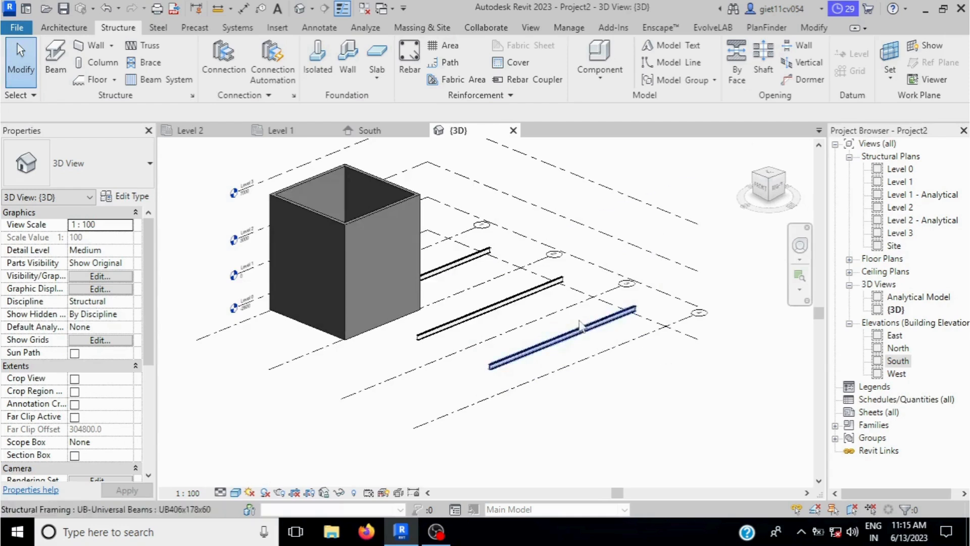
{"action": "scroll", "coordinate": [636, 318], "scroll_direction": "down", "scroll_amount": 1}
{"action": "left_click", "coordinate": [235, 494]}
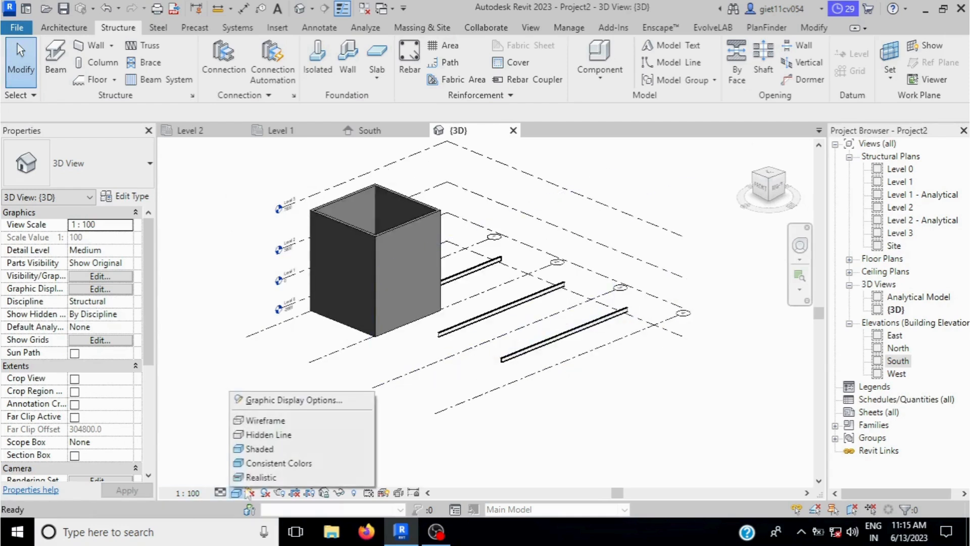
{"action": "left_click", "coordinate": [259, 477]}
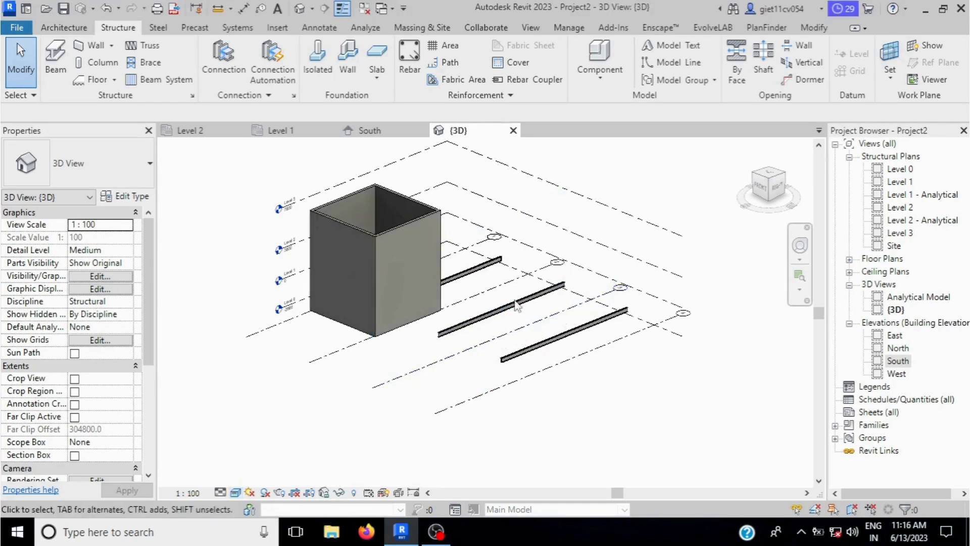
In the Level 1 plan, place vertical UC305x305x97 columns with depth to Level 0 where grid A crosses grids 1, 2, 3 and 4
{"action": "left_click", "coordinate": [281, 130]}
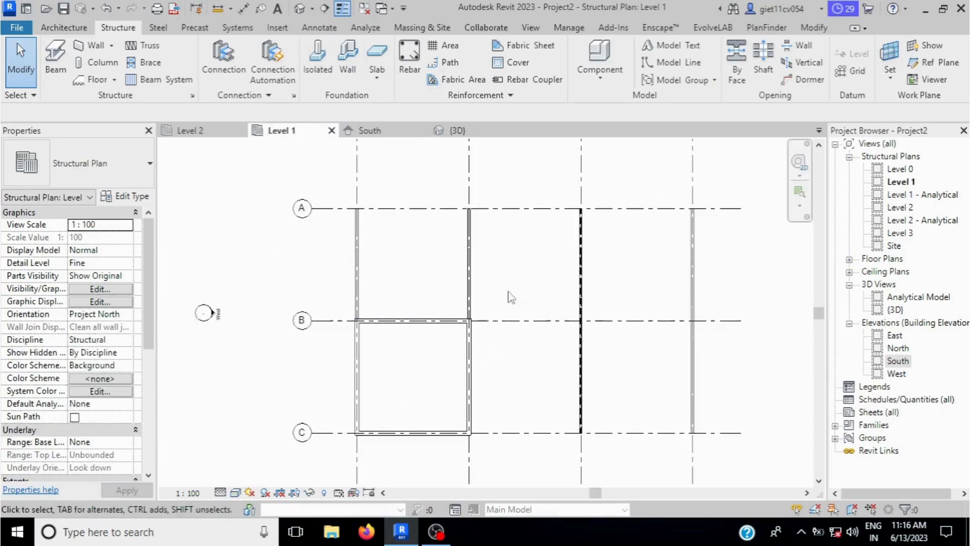
{"action": "left_click", "coordinate": [94, 68]}
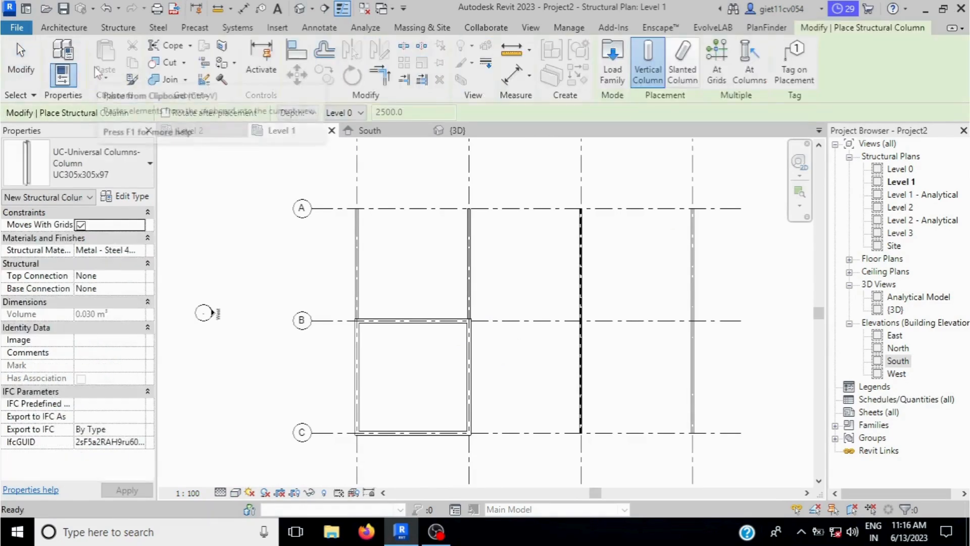
{"action": "left_click", "coordinate": [123, 168]}
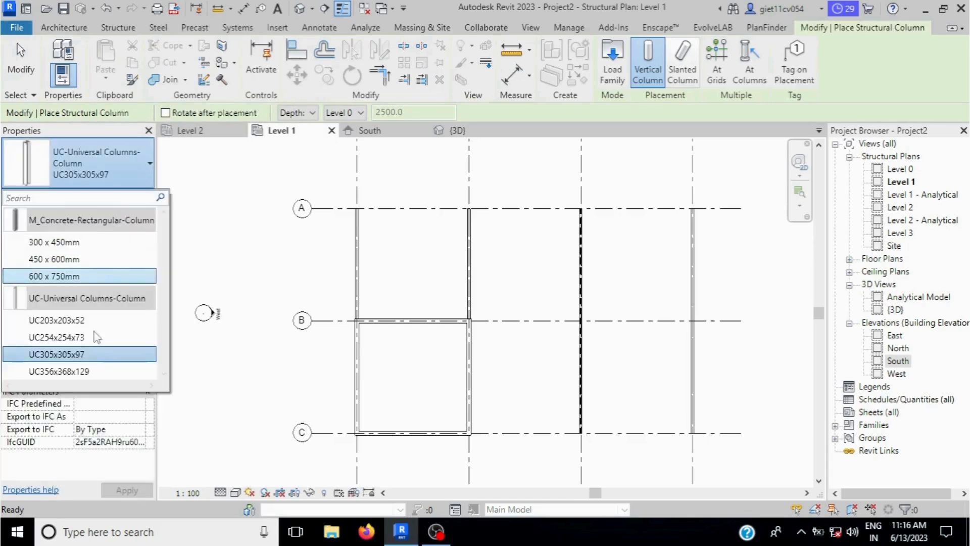
{"action": "left_click", "coordinate": [74, 359]}
{"action": "scroll", "coordinate": [356, 208], "scroll_direction": "up", "scroll_amount": 2}
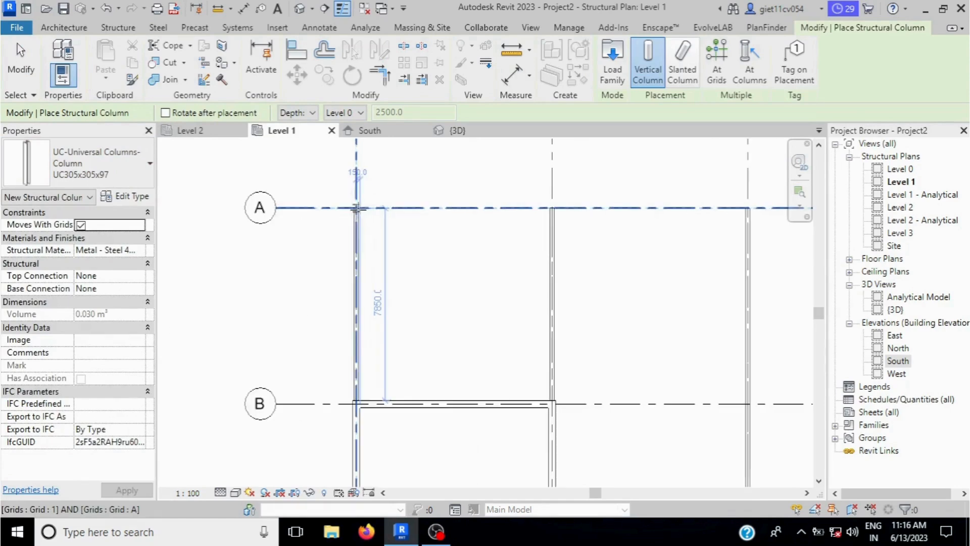
{"action": "scroll", "coordinate": [356, 208], "scroll_direction": "up", "scroll_amount": 2}
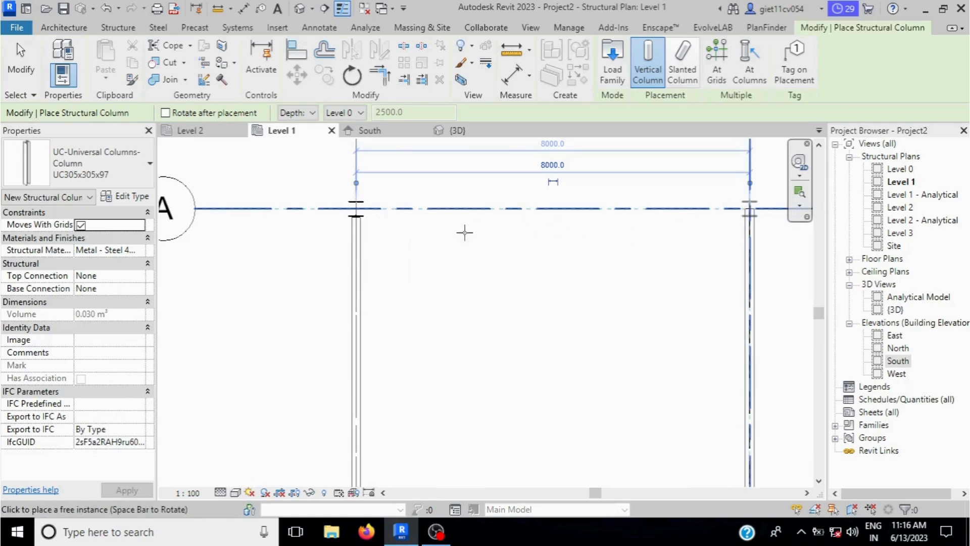
{"action": "scroll", "coordinate": [401, 246], "scroll_direction": "down", "scroll_amount": 5}
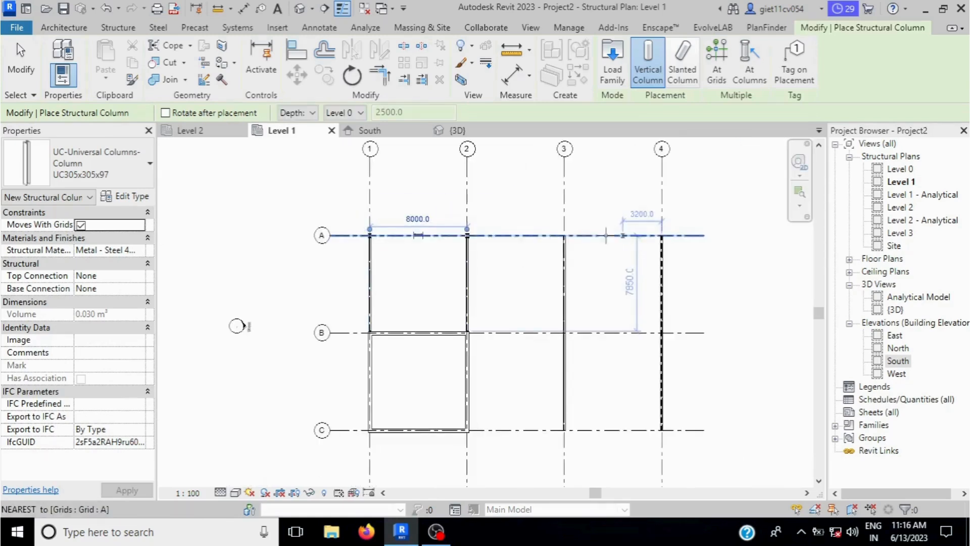
{"action": "scroll", "coordinate": [564, 235], "scroll_direction": "up", "scroll_amount": 3}
{"action": "scroll", "coordinate": [602, 228], "scroll_direction": "up", "scroll_amount": 1}
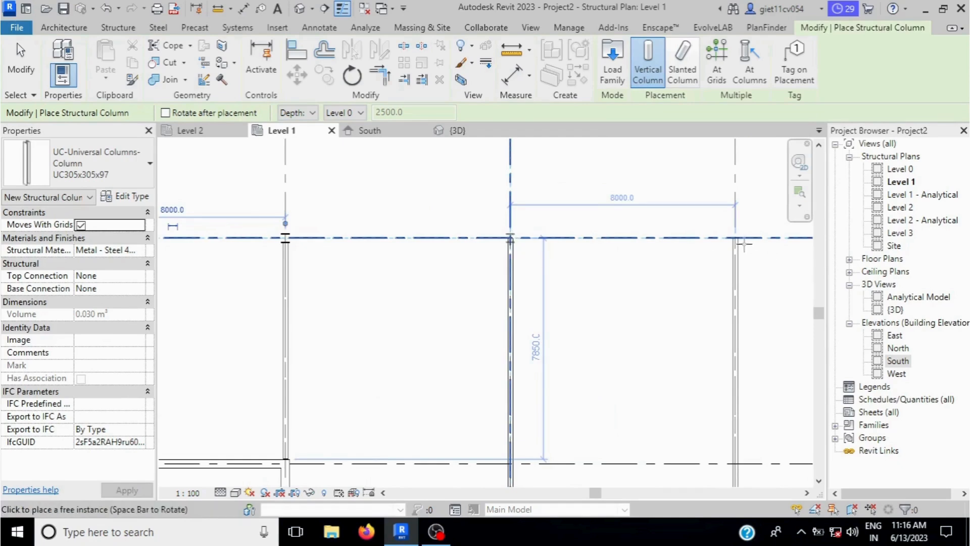
{"action": "left_click", "coordinate": [643, 231]}
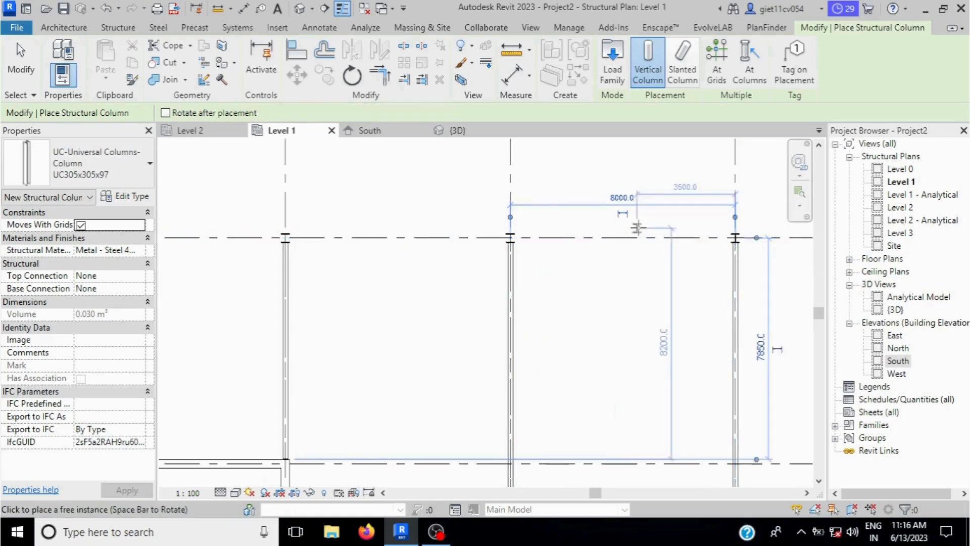
Place UC305x305x97 columns where grids 3 and 4 cross grids B and C, and end column placement in the 3D view
{"action": "scroll", "coordinate": [641, 228], "scroll_direction": "down", "scroll_amount": 3}
{"action": "scroll", "coordinate": [683, 454], "scroll_direction": "up", "scroll_amount": 1}
{"action": "scroll", "coordinate": [683, 455], "scroll_direction": "up", "scroll_amount": 2}
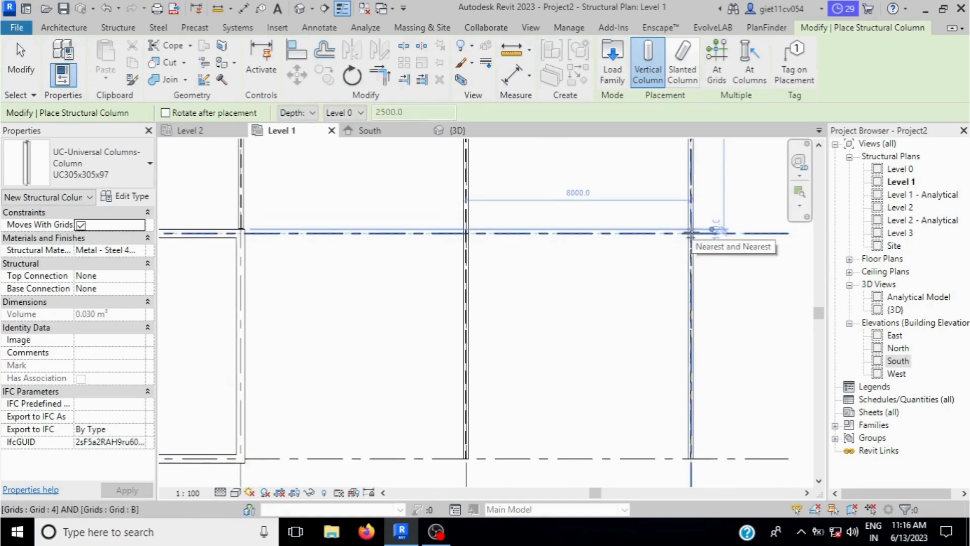
{"action": "left_click", "coordinate": [691, 233]}
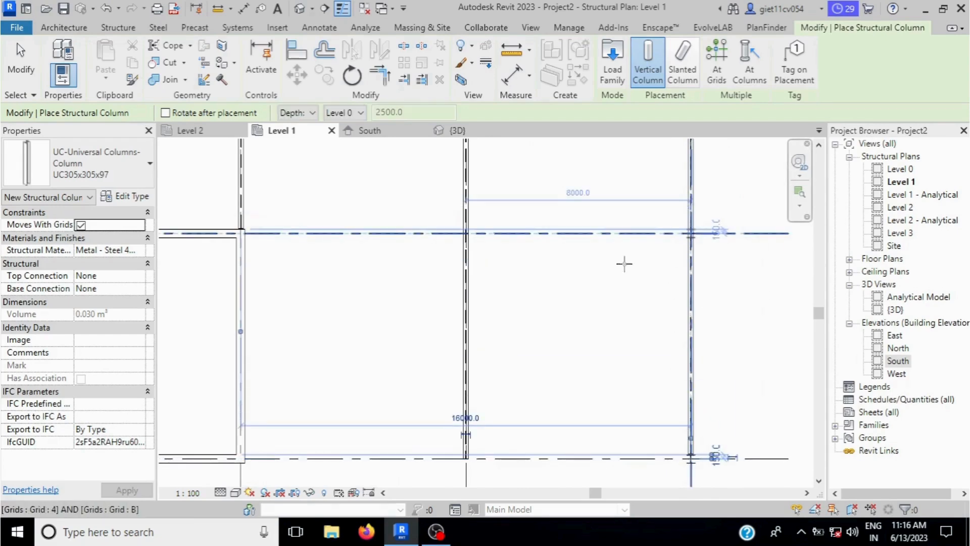
{"action": "left_click", "coordinate": [624, 263]}
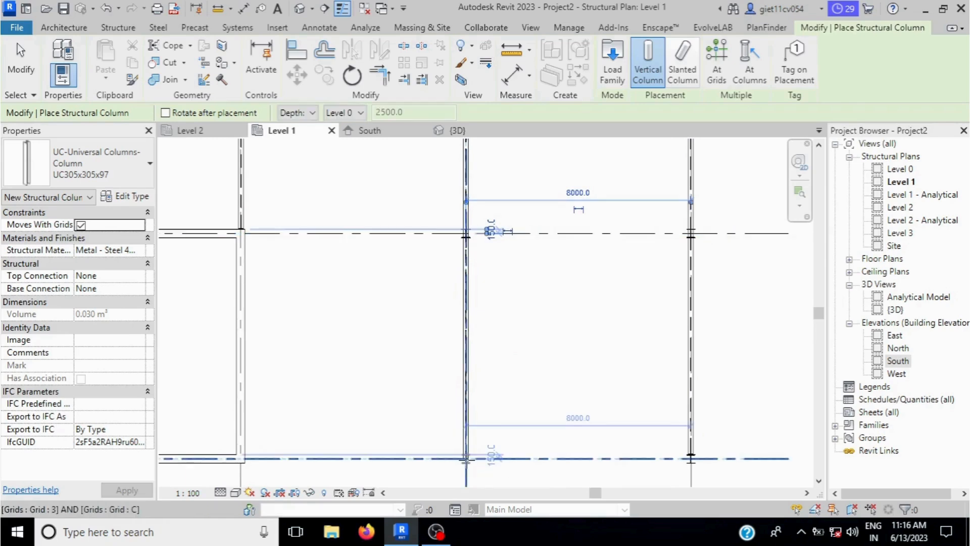
{"action": "left_click", "coordinate": [465, 459]}
{"action": "scroll", "coordinate": [571, 331], "scroll_direction": "down", "scroll_amount": 1}
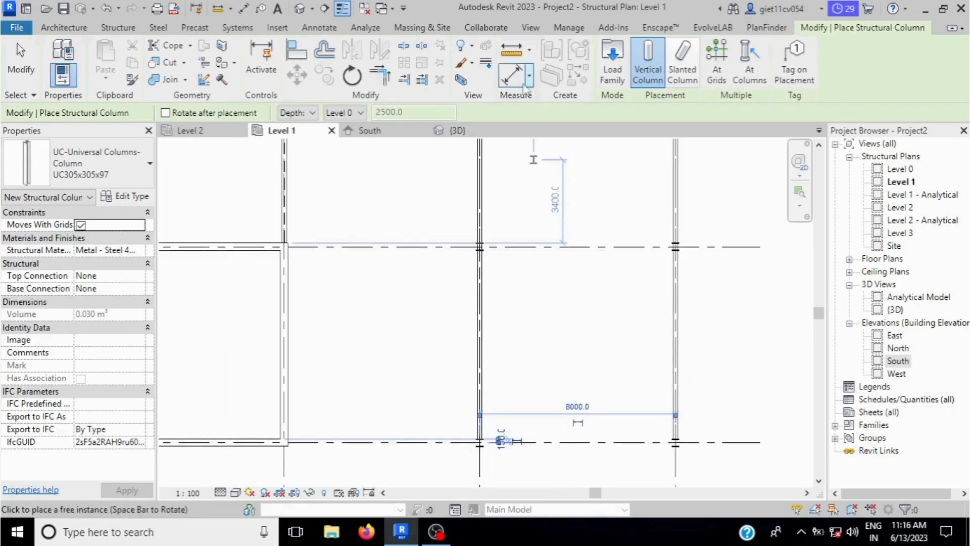
{"action": "left_click", "coordinate": [457, 131]}
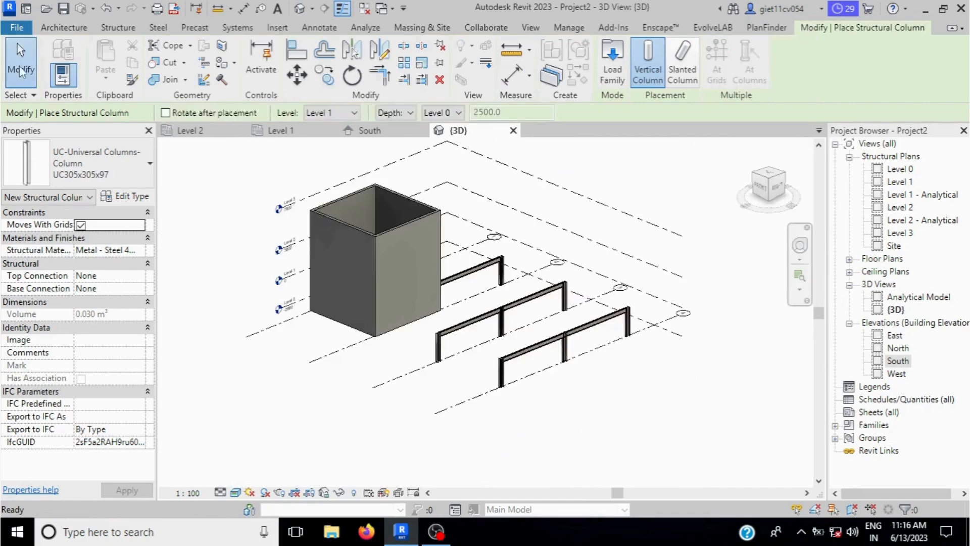
{"action": "left_click", "coordinate": [21, 71]}
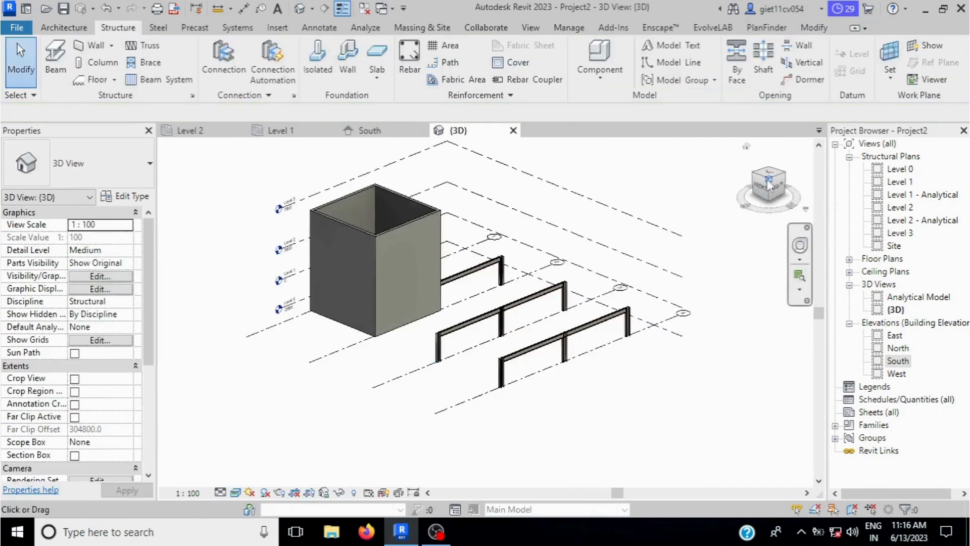
Select everything in the 3D view, filter the selection to structural columns only, and set their top level to Level 3
{"action": "mouse_move", "coordinate": [769, 184]}
{"action": "left_mouse_down"}
{"action": "mouse_move", "coordinate": [743, 184]}
{"action": "mouse_move", "coordinate": [768, 179]}
{"action": "left_mouse_up"}
{"action": "scroll", "coordinate": [598, 403], "scroll_direction": "up", "scroll_amount": 3}
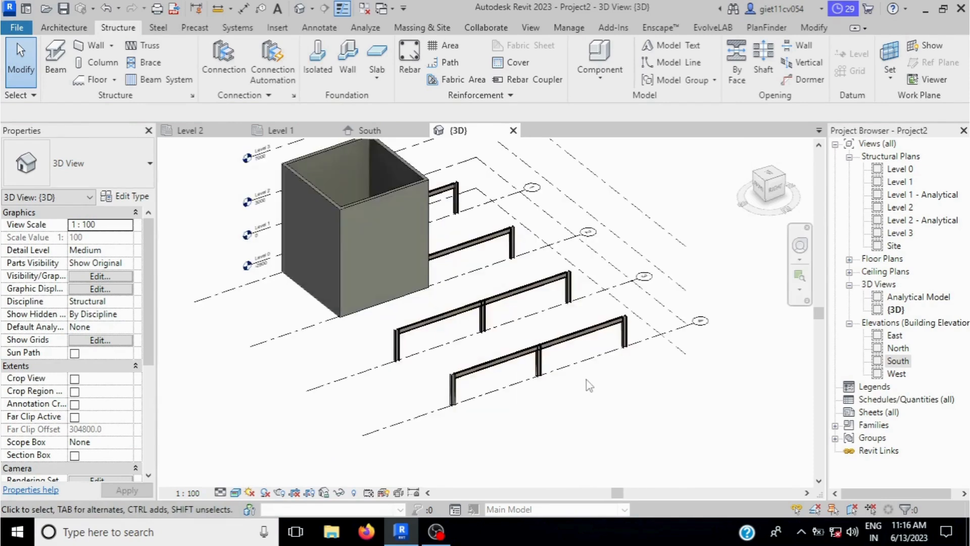
{"action": "scroll", "coordinate": [589, 385], "scroll_direction": "down", "scroll_amount": 2}
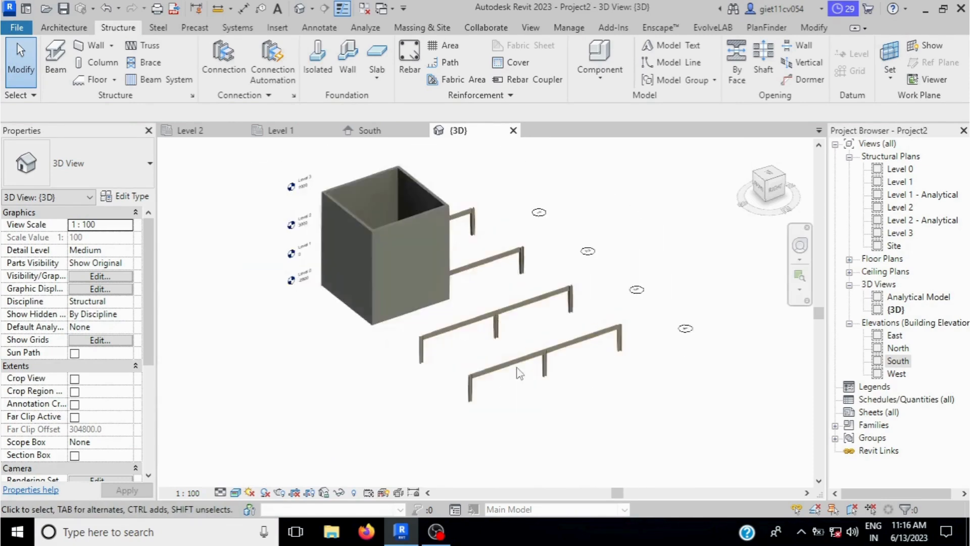
{"action": "scroll", "coordinate": [515, 371], "scroll_direction": "down", "scroll_amount": 1}
{"action": "left_click_drag", "start_coordinate": [274, 171], "coordinate": [634, 413]}
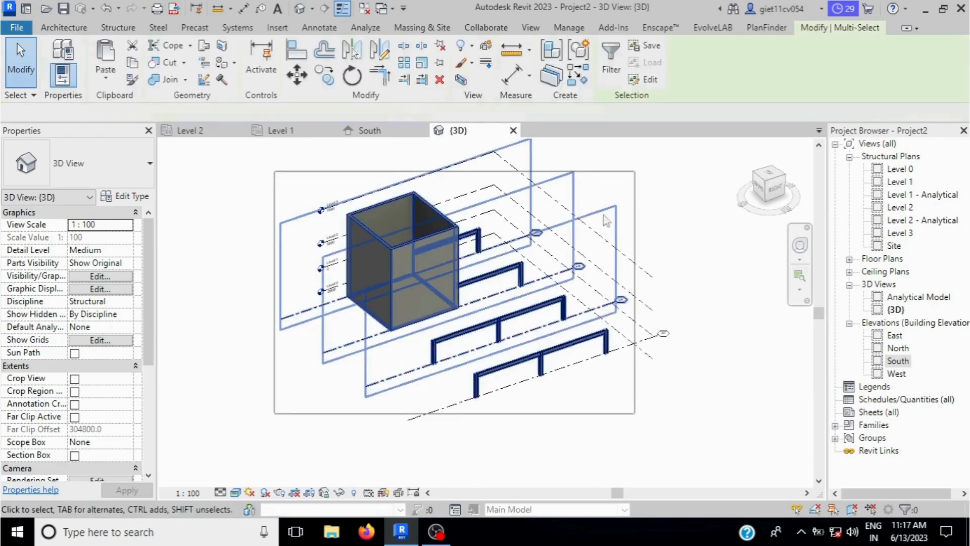
{"action": "left_click", "coordinate": [611, 58]}
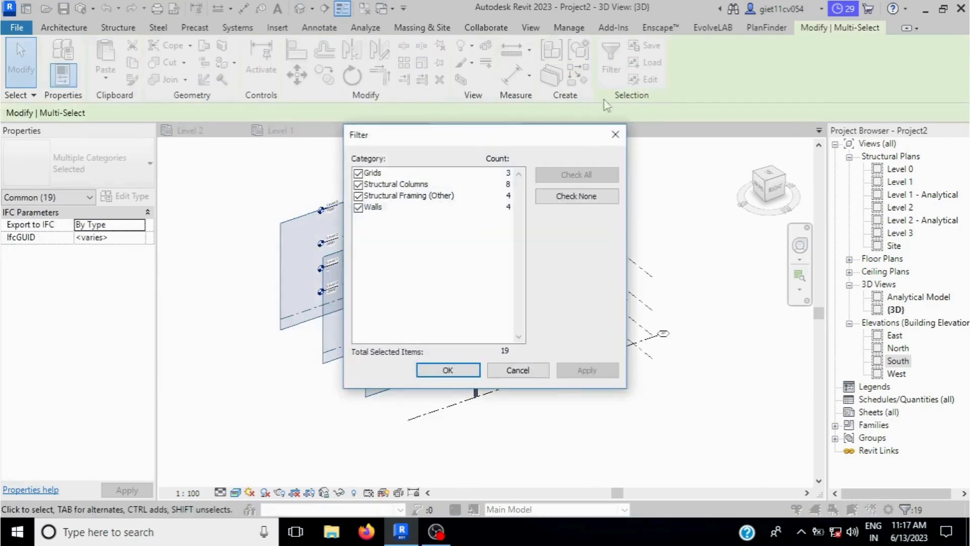
{"action": "left_click", "coordinate": [578, 197]}
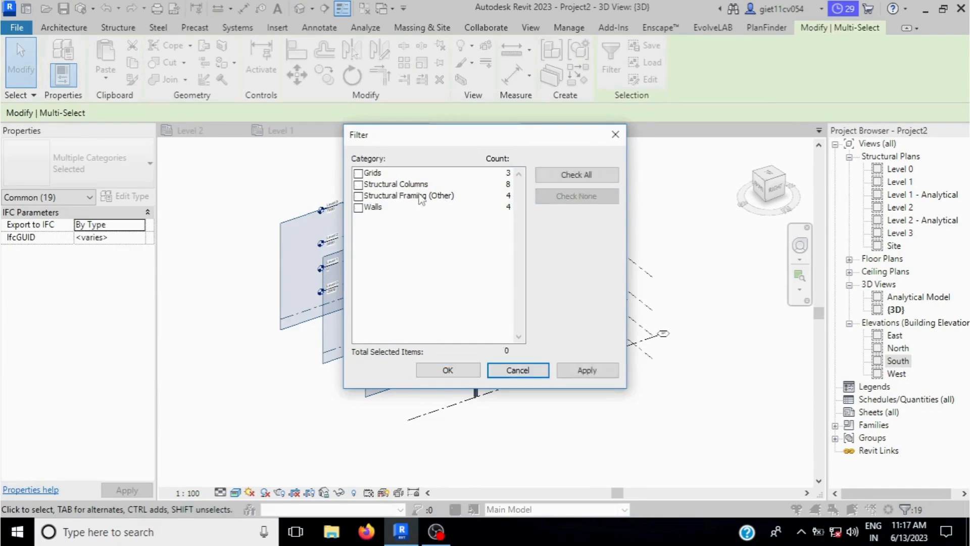
{"action": "left_click", "coordinate": [358, 185]}
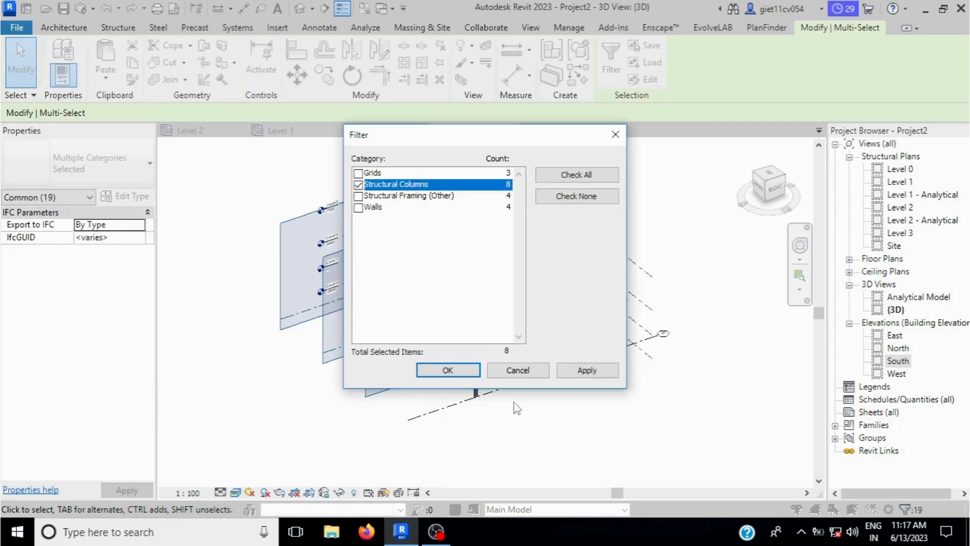
{"action": "left_click", "coordinate": [587, 377]}
{"action": "left_click", "coordinate": [447, 369]}
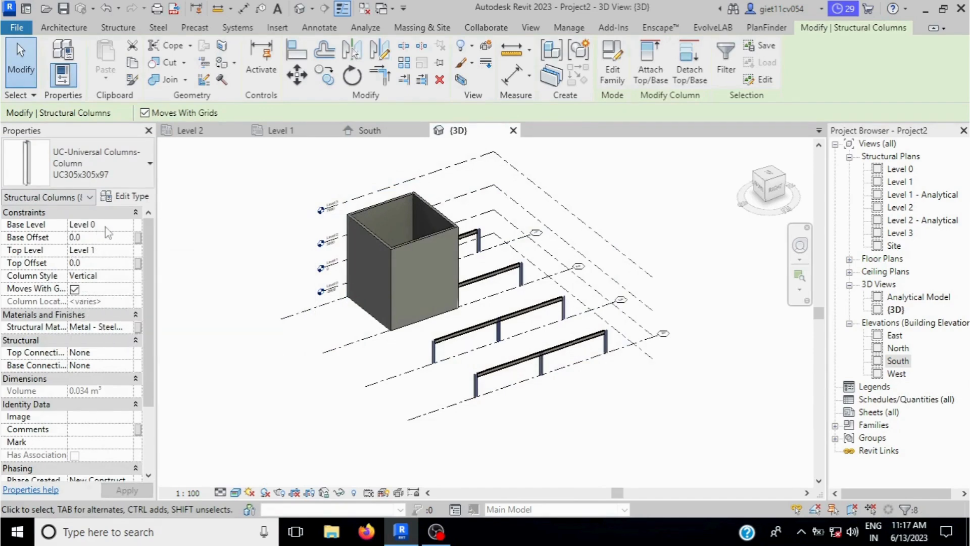
{"action": "left_click", "coordinate": [129, 252]}
{"action": "left_click", "coordinate": [126, 250]}
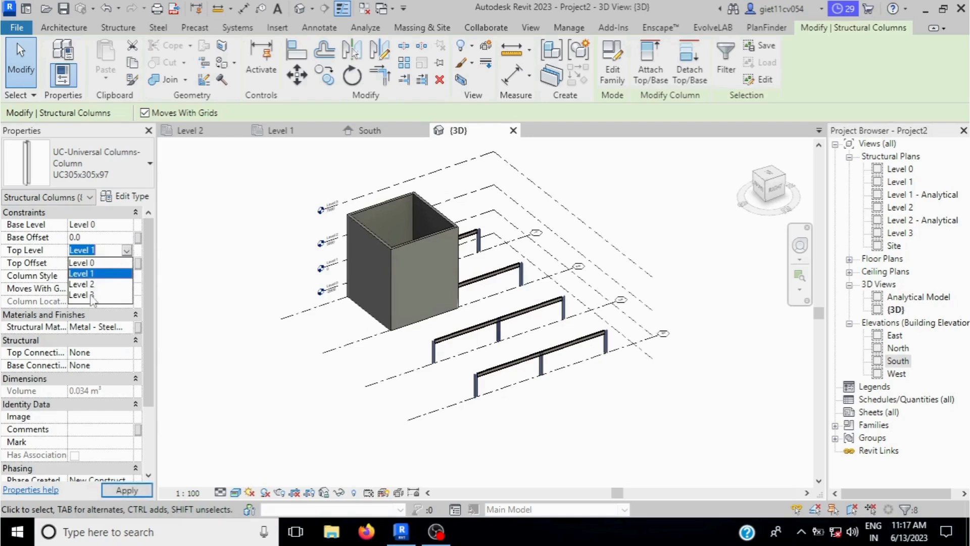
{"action": "left_click", "coordinate": [91, 295]}
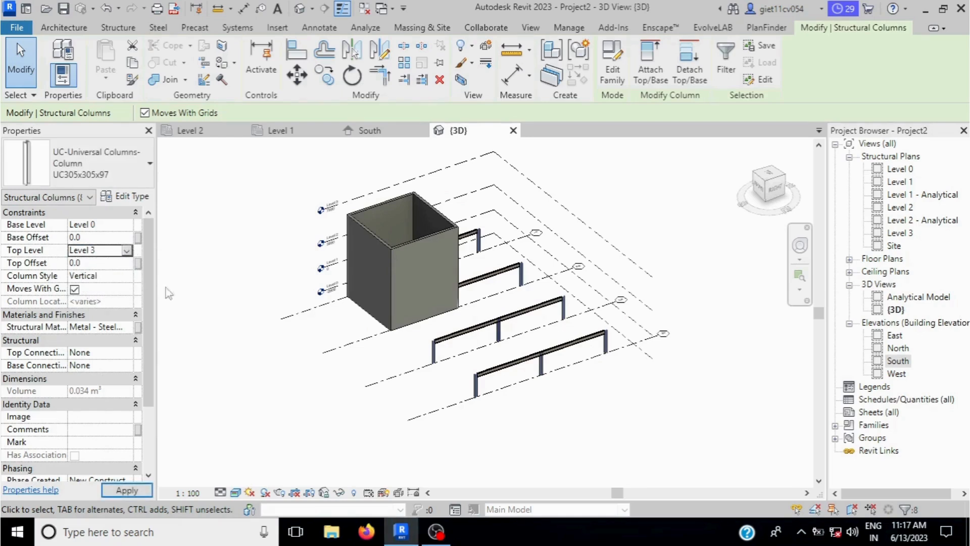
{"action": "left_click", "coordinate": [243, 275]}
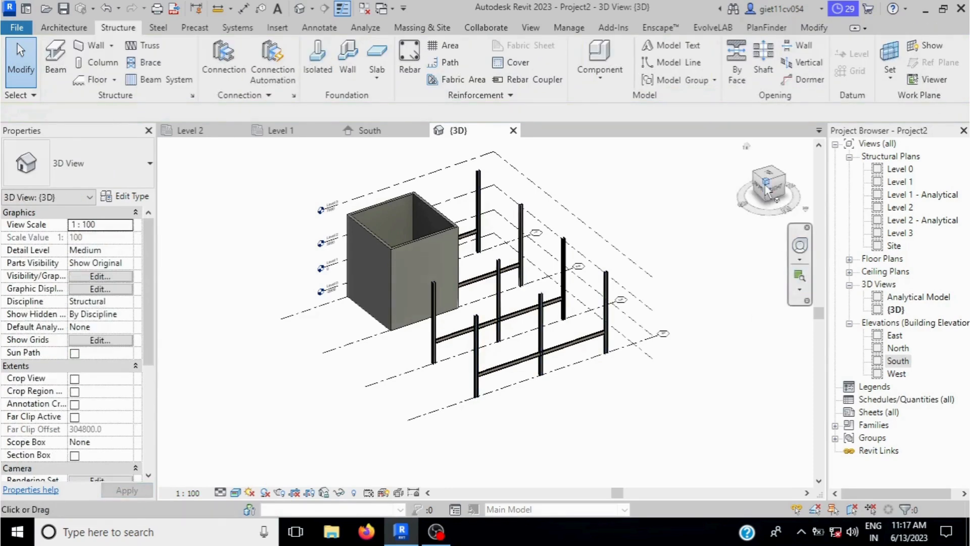
Cope the UB406x178x60 beam on grid 4 around the middle column at grid B
{"action": "left_click_drag", "start_coordinate": [768, 191], "coordinate": [739, 214]}
{"action": "scroll", "coordinate": [580, 360], "scroll_direction": "up", "scroll_amount": 5}
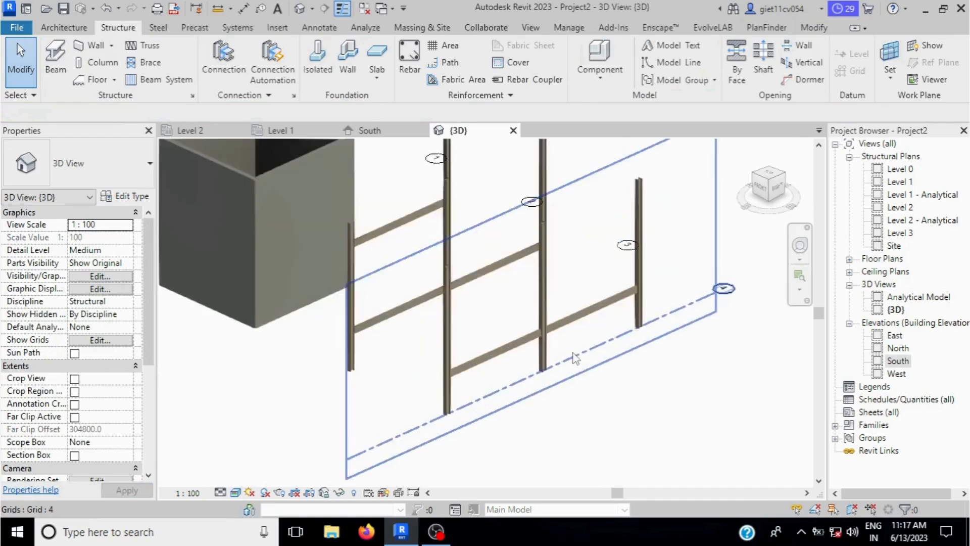
{"action": "scroll", "coordinate": [532, 302], "scroll_direction": "up", "scroll_amount": 4}
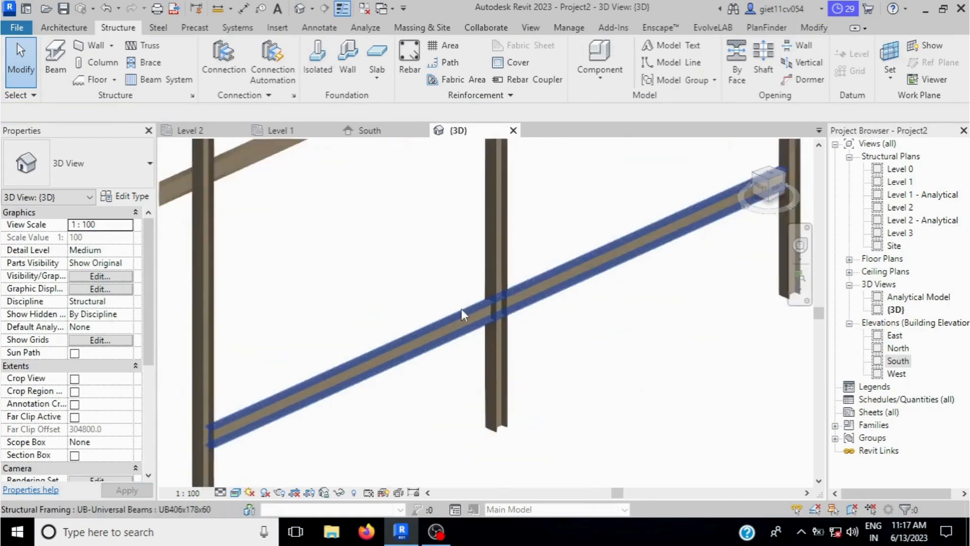
{"action": "scroll", "coordinate": [503, 337], "scroll_direction": "up", "scroll_amount": 3}
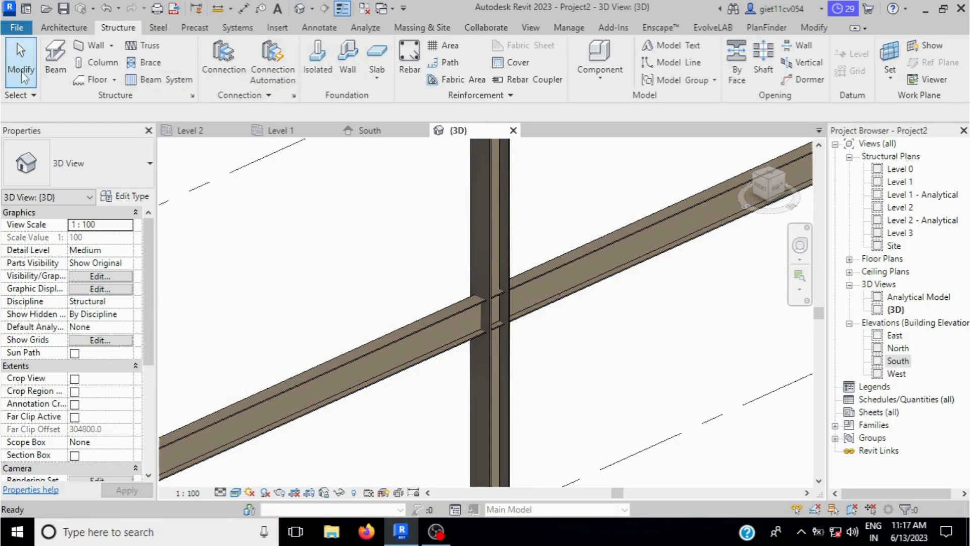
{"action": "left_click", "coordinate": [362, 350]}
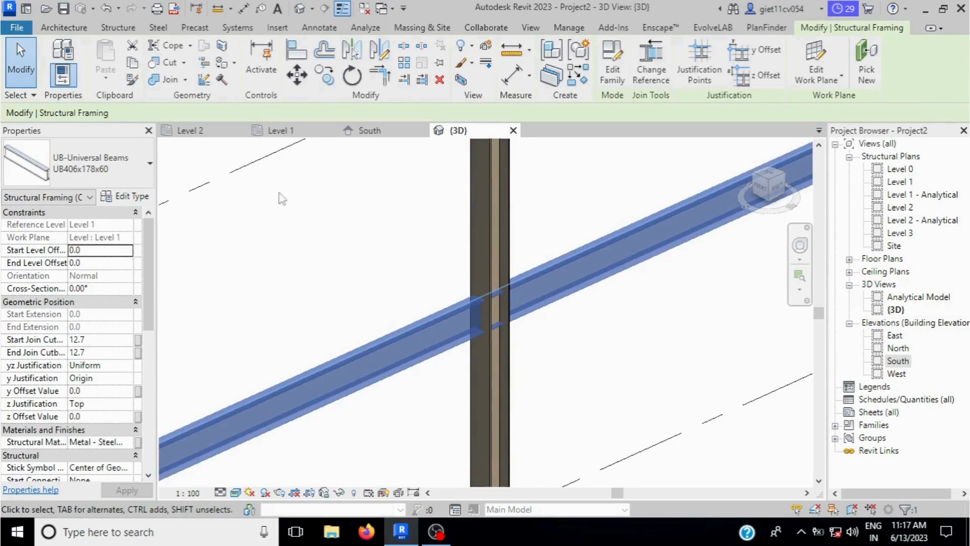
{"action": "left_click", "coordinate": [164, 47]}
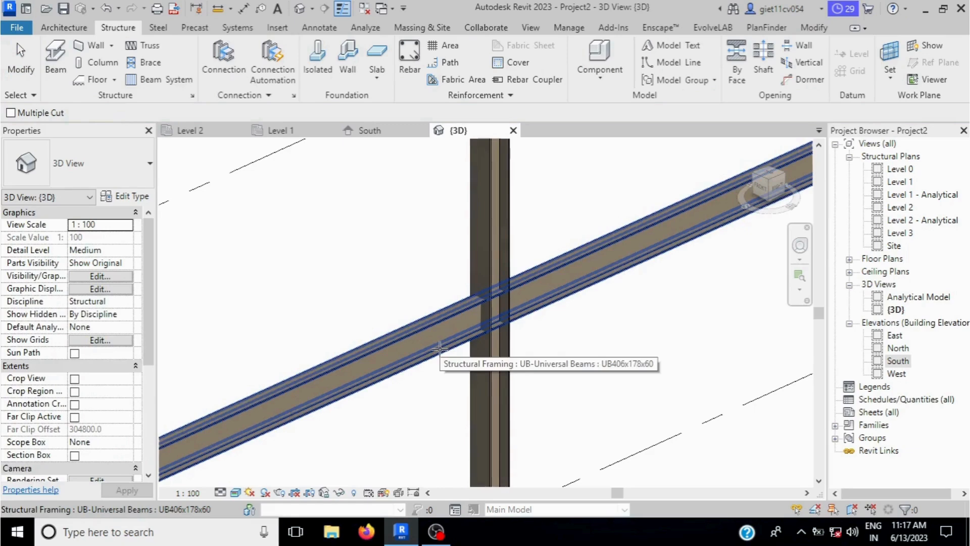
{"action": "left_click", "coordinate": [439, 348]}
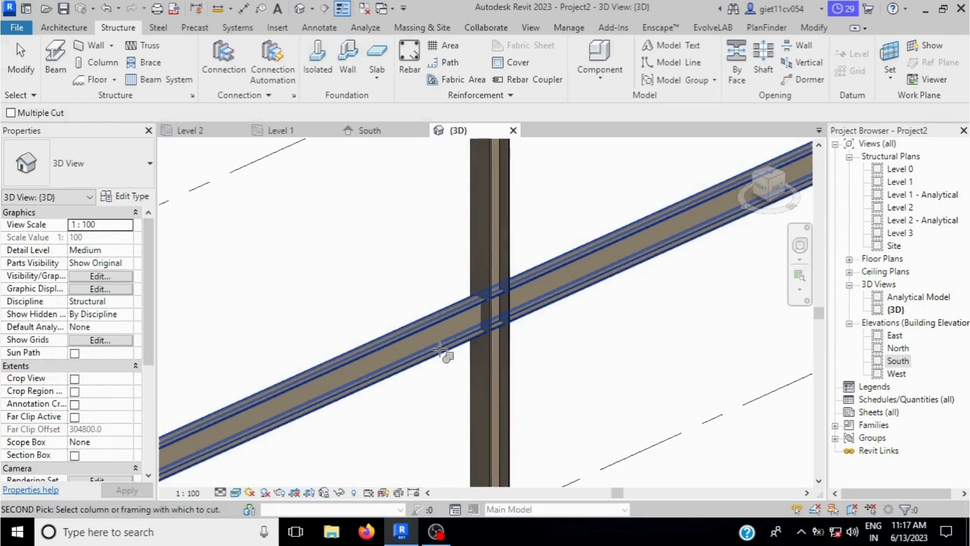
{"action": "left_click", "coordinate": [496, 298]}
{"action": "scroll", "coordinate": [503, 323], "scroll_direction": "up", "scroll_amount": 4}
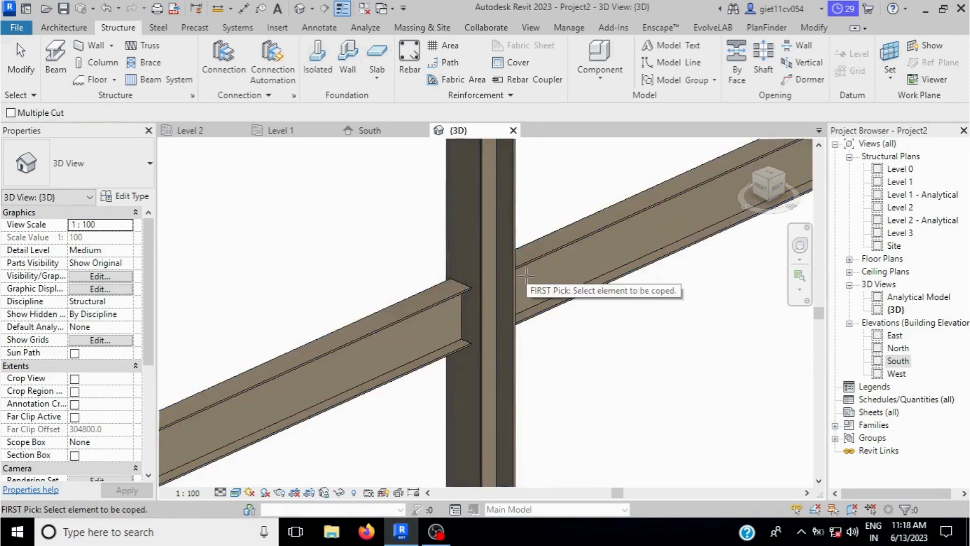
Cope the beam on grid 3 around the column at grid B, and end the Cope command
{"action": "scroll", "coordinate": [531, 347], "scroll_direction": "down", "scroll_amount": 6}
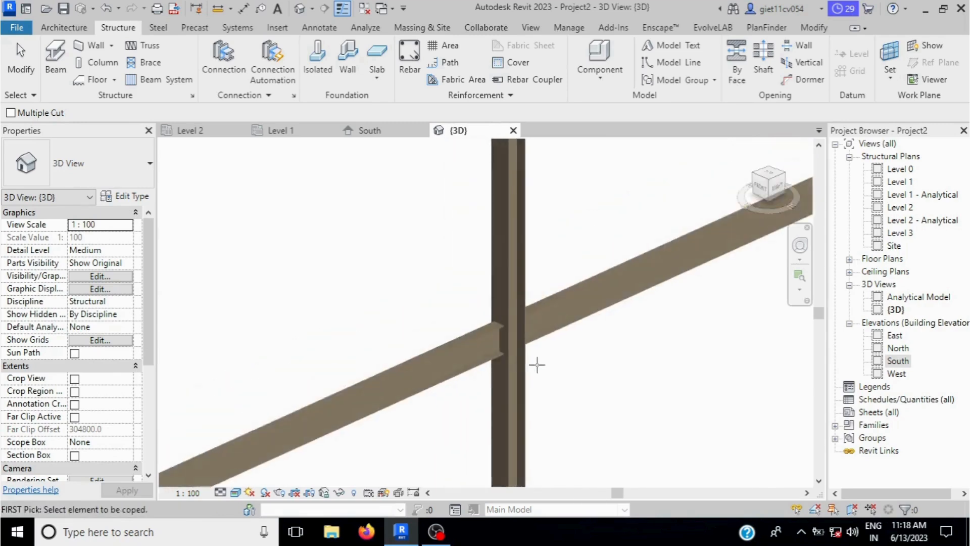
{"action": "scroll", "coordinate": [537, 365], "scroll_direction": "down", "scroll_amount": 2}
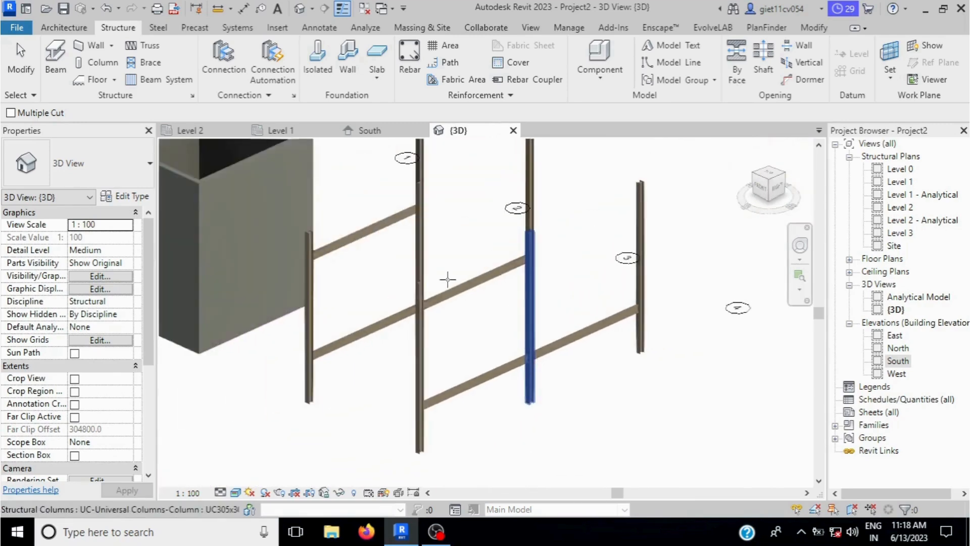
{"action": "scroll", "coordinate": [445, 278], "scroll_direction": "down", "scroll_amount": 1}
{"action": "scroll", "coordinate": [437, 277], "scroll_direction": "up", "scroll_amount": 3}
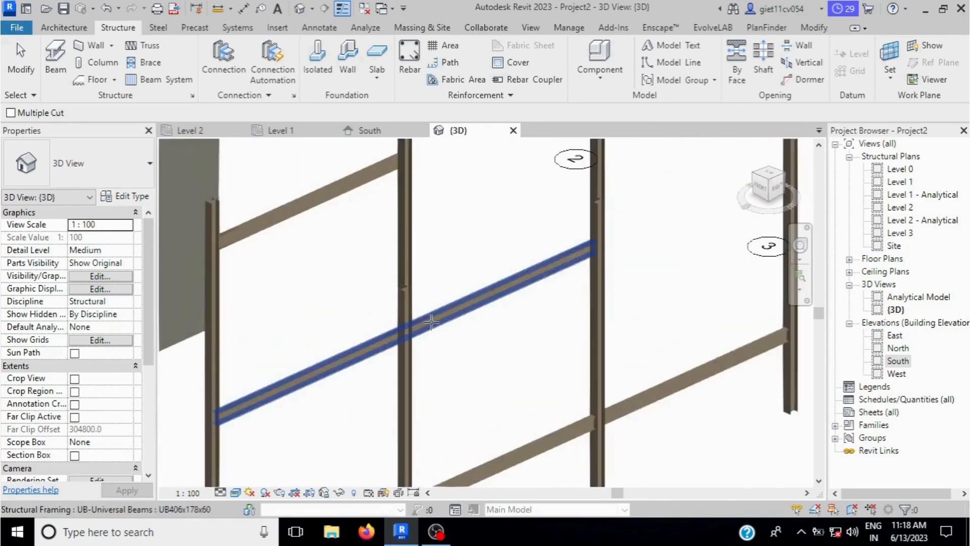
{"action": "scroll", "coordinate": [431, 321], "scroll_direction": "down", "scroll_amount": 2}
{"action": "scroll", "coordinate": [433, 278], "scroll_direction": "up", "scroll_amount": 1}
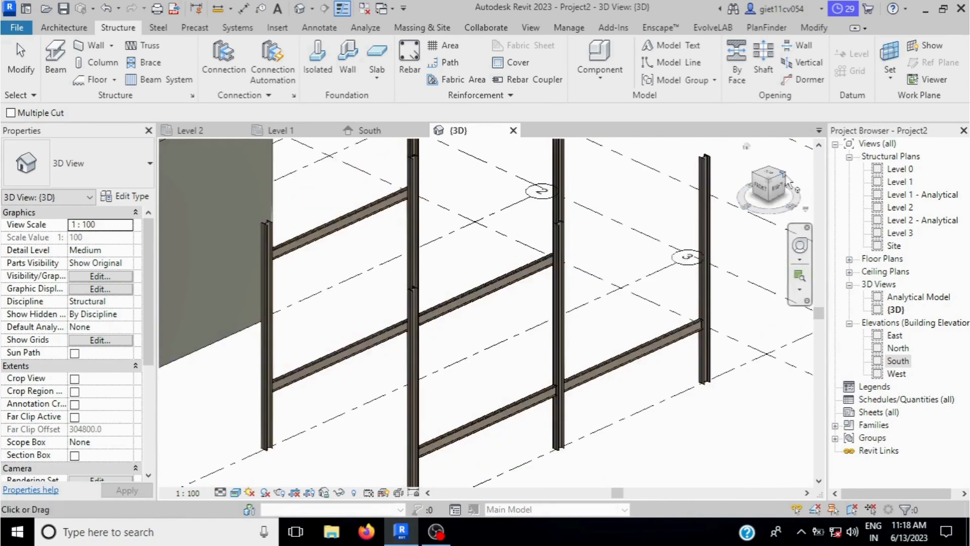
{"action": "mouse_move", "coordinate": [776, 183]}
{"action": "left_mouse_down"}
{"action": "mouse_move", "coordinate": [750, 201]}
{"action": "mouse_move", "coordinate": [758, 197]}
{"action": "left_mouse_up"}
{"action": "scroll", "coordinate": [346, 357], "scroll_direction": "up", "scroll_amount": 5}
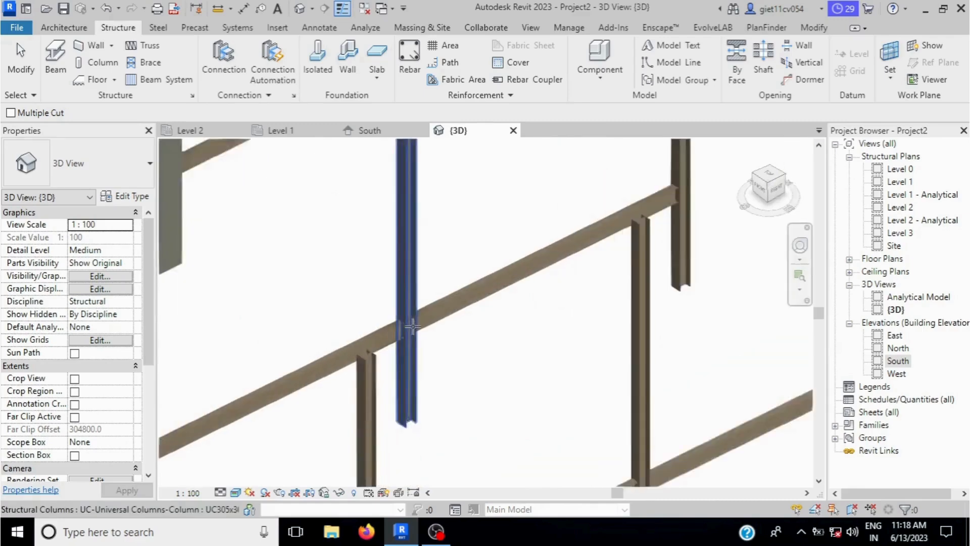
{"action": "left_click", "coordinate": [346, 357]}
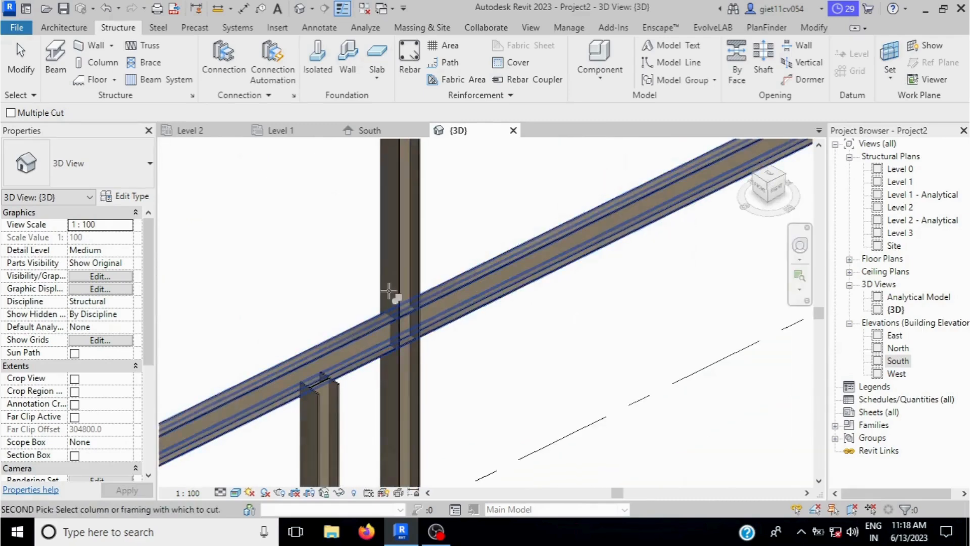
{"action": "left_click", "coordinate": [437, 284]}
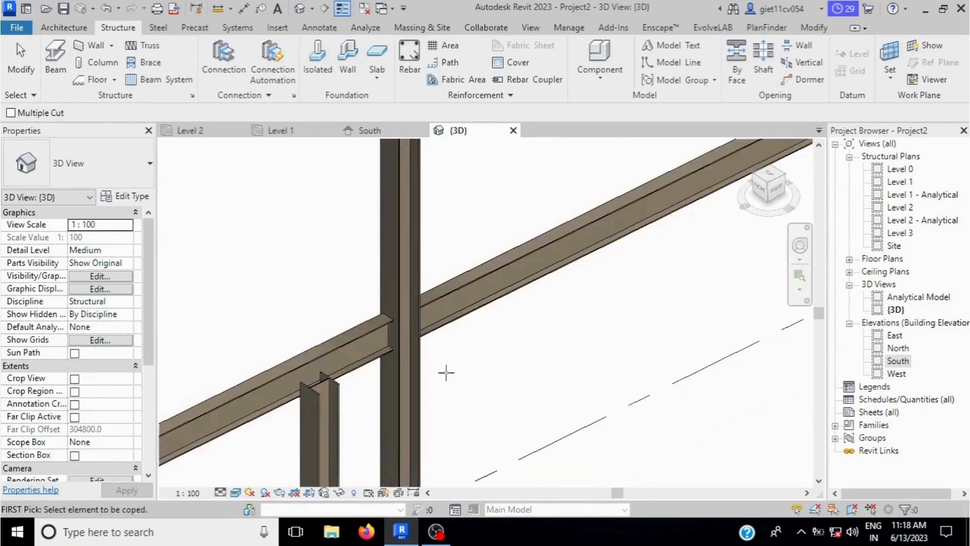
{"action": "scroll", "coordinate": [481, 318], "scroll_direction": "down", "scroll_amount": 6}
{"action": "scroll", "coordinate": [511, 315], "scroll_direction": "down", "scroll_amount": 4}
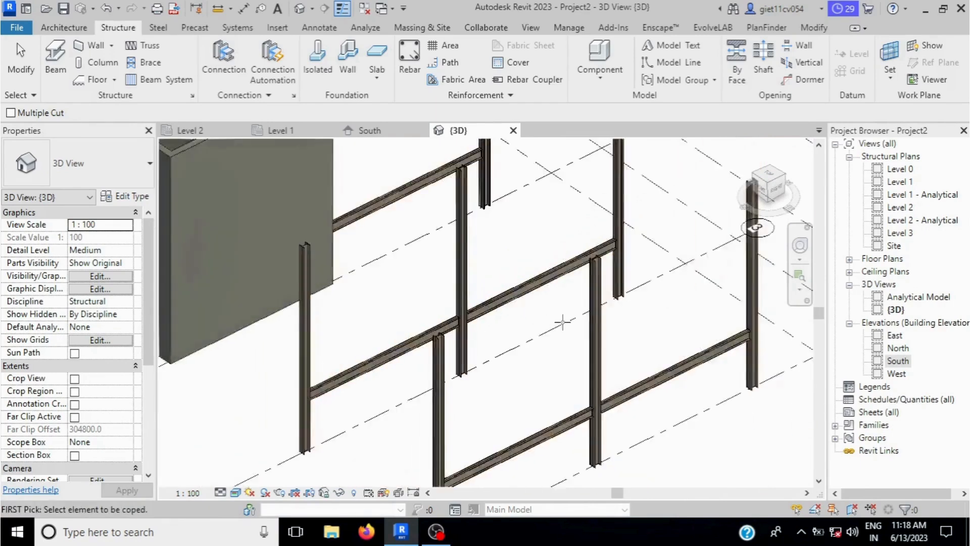
{"action": "left_click", "coordinate": [25, 63]}
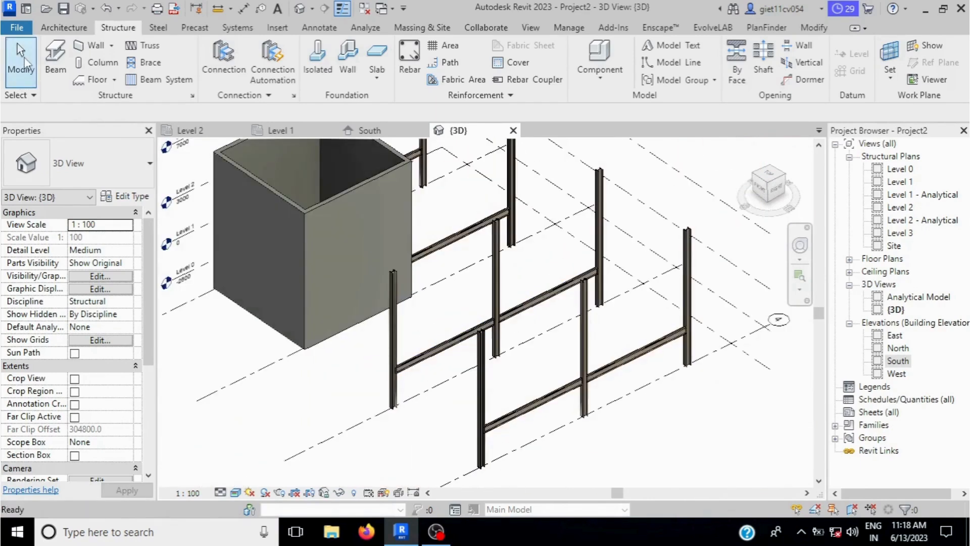
Start sketching a beam system in the Level 1 plan and add the grid 1 beam edge between grids A and B as a boundary line
{"action": "left_click", "coordinate": [288, 131]}
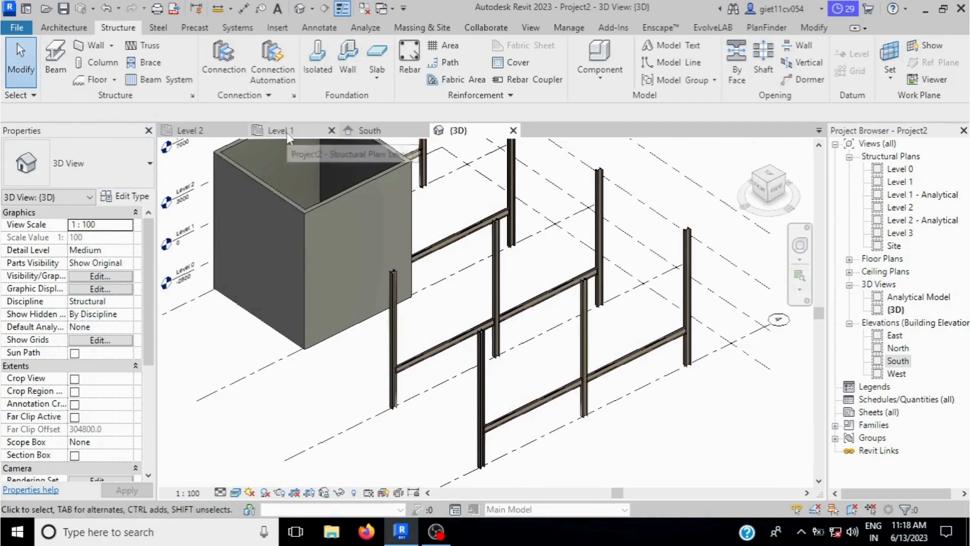
{"action": "scroll", "coordinate": [570, 345], "scroll_direction": "down", "scroll_amount": 1}
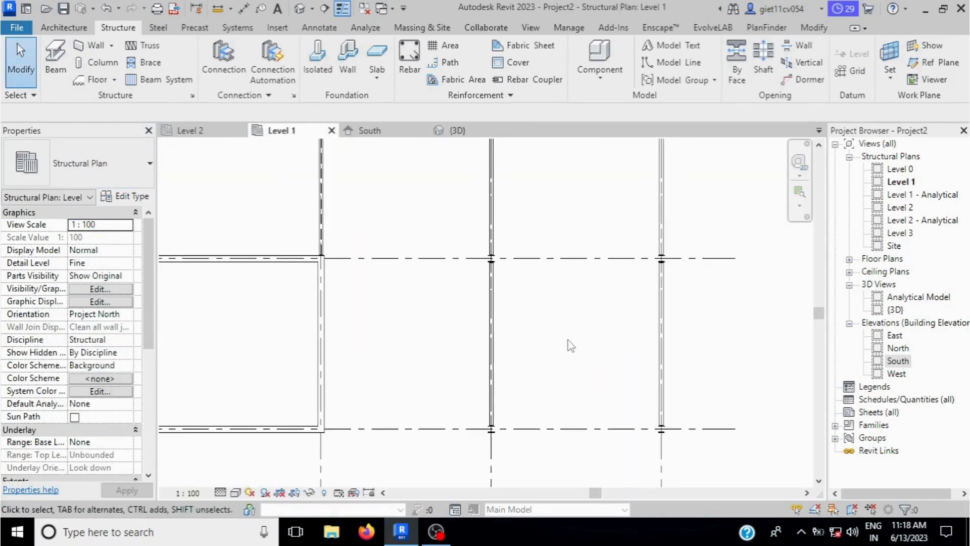
{"action": "scroll", "coordinate": [569, 345], "scroll_direction": "down", "scroll_amount": 2}
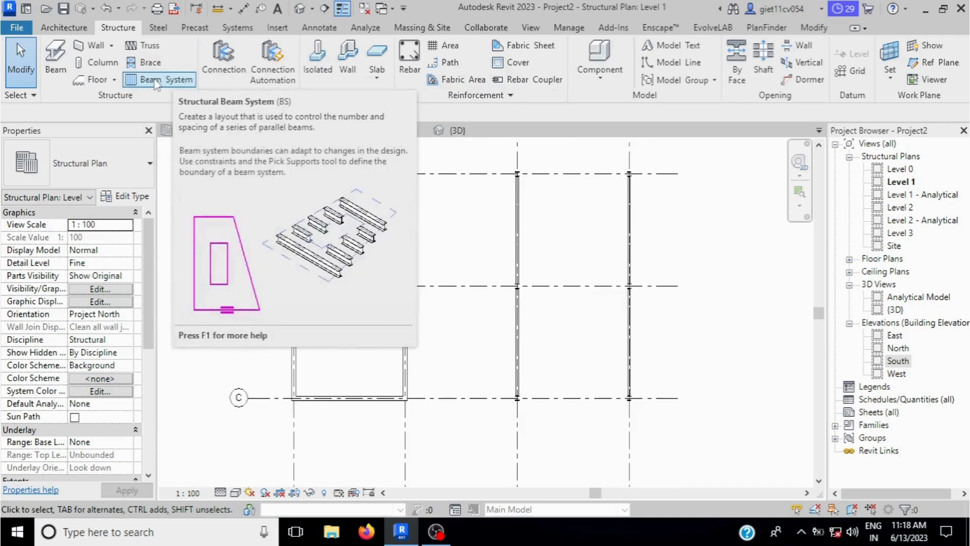
{"action": "left_click", "coordinate": [157, 81]}
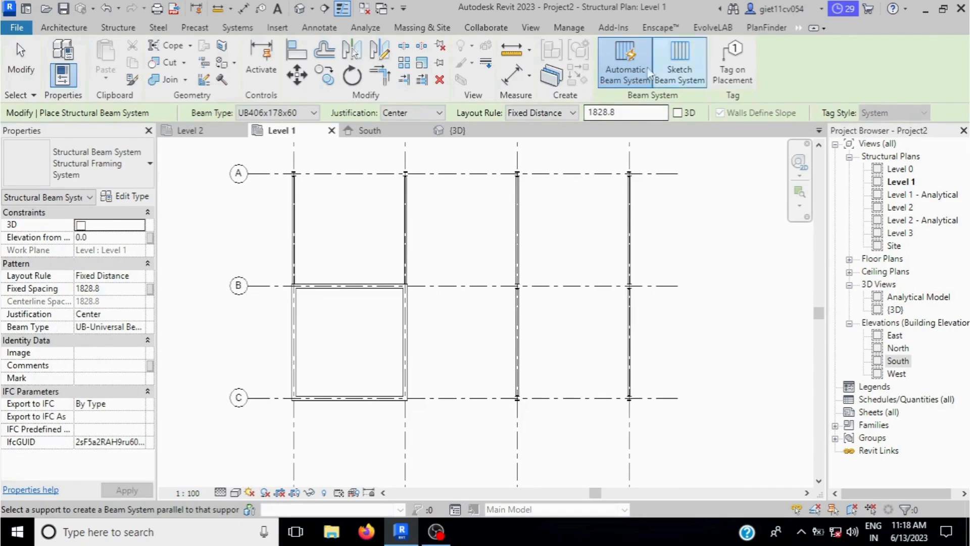
{"action": "left_click", "coordinate": [683, 73]}
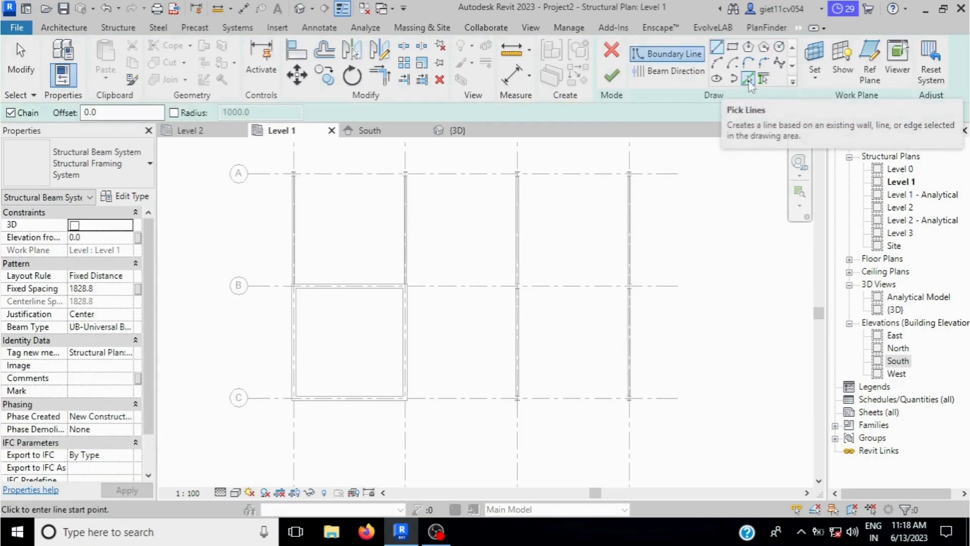
{"action": "left_click", "coordinate": [748, 79]}
{"action": "scroll", "coordinate": [299, 219], "scroll_direction": "up", "scroll_amount": 2}
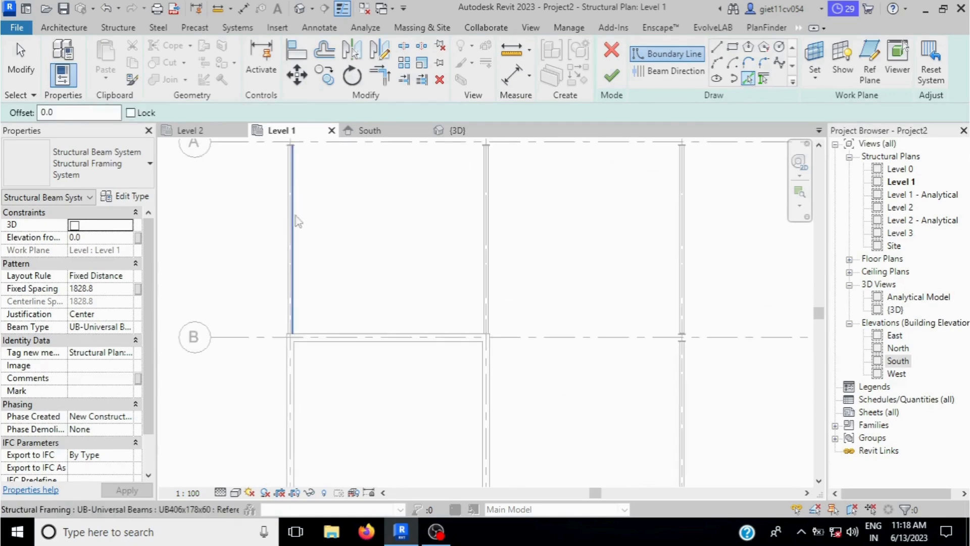
{"action": "left_click", "coordinate": [291, 209]}
{"action": "scroll", "coordinate": [316, 238], "scroll_direction": "down", "scroll_amount": 1}
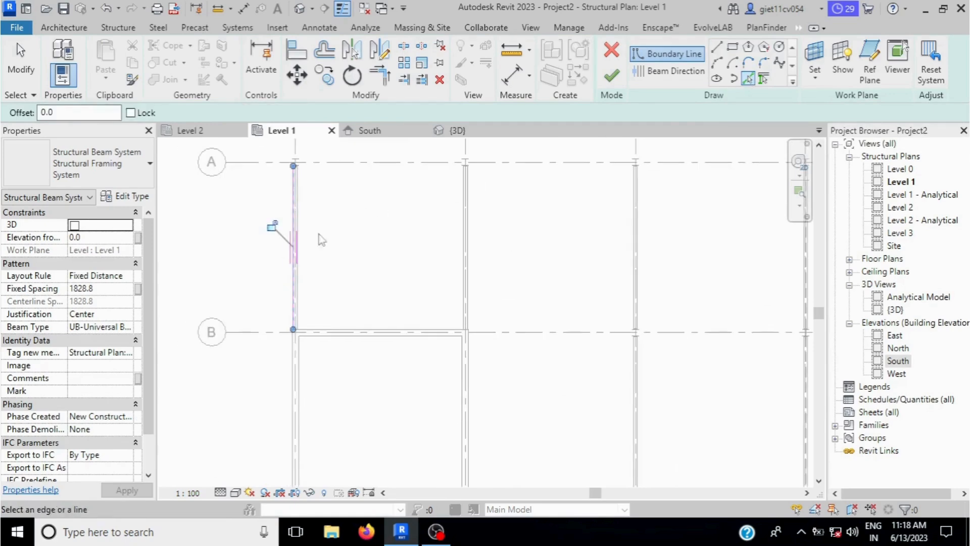
Add boundary lines from the outer column flanges at A1 and A4 and from the outer edge of the grid 4 beam between grids A and B
{"action": "scroll", "coordinate": [299, 169], "scroll_direction": "up", "scroll_amount": 2}
{"action": "scroll", "coordinate": [301, 171], "scroll_direction": "up", "scroll_amount": 2}
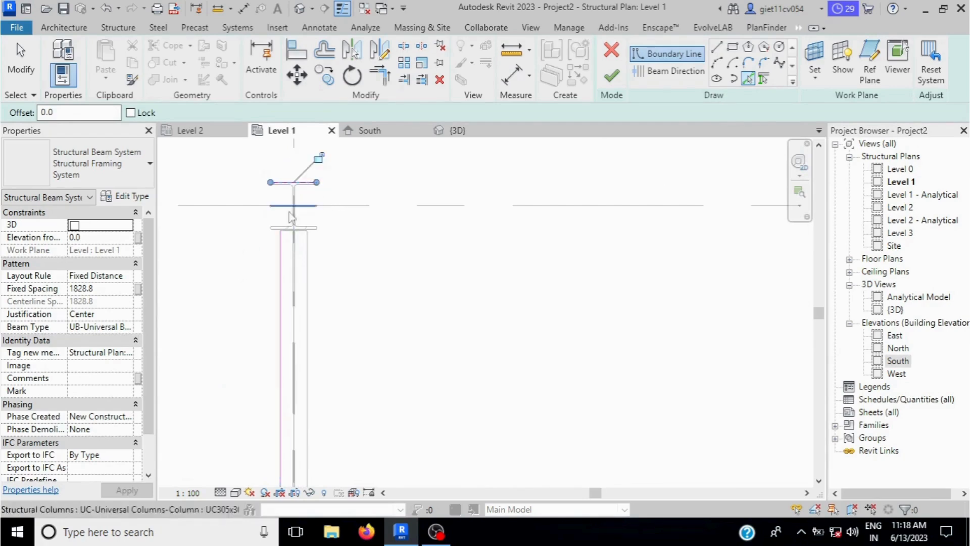
{"action": "scroll", "coordinate": [283, 202], "scroll_direction": "down", "scroll_amount": 4}
{"action": "scroll", "coordinate": [713, 218], "scroll_direction": "up", "scroll_amount": 5}
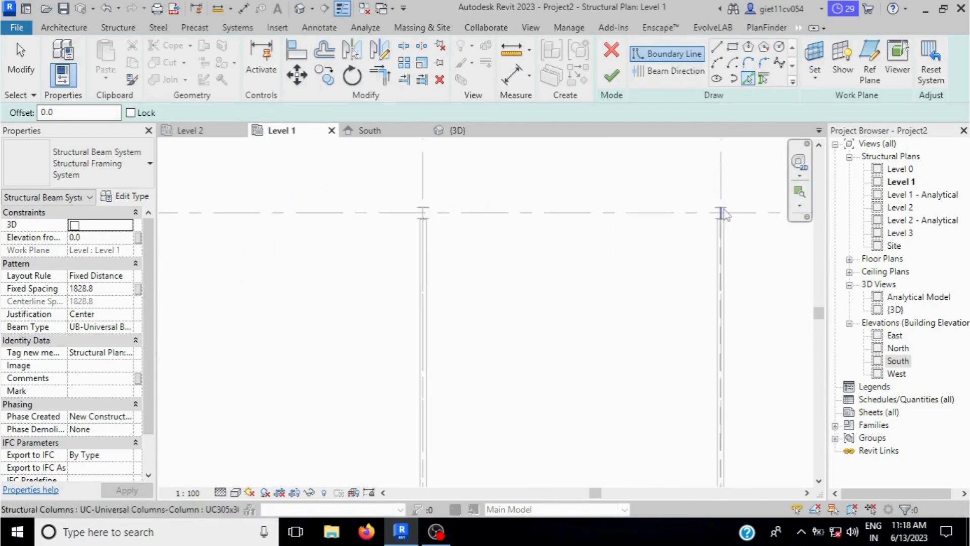
{"action": "left_click", "coordinate": [723, 211]}
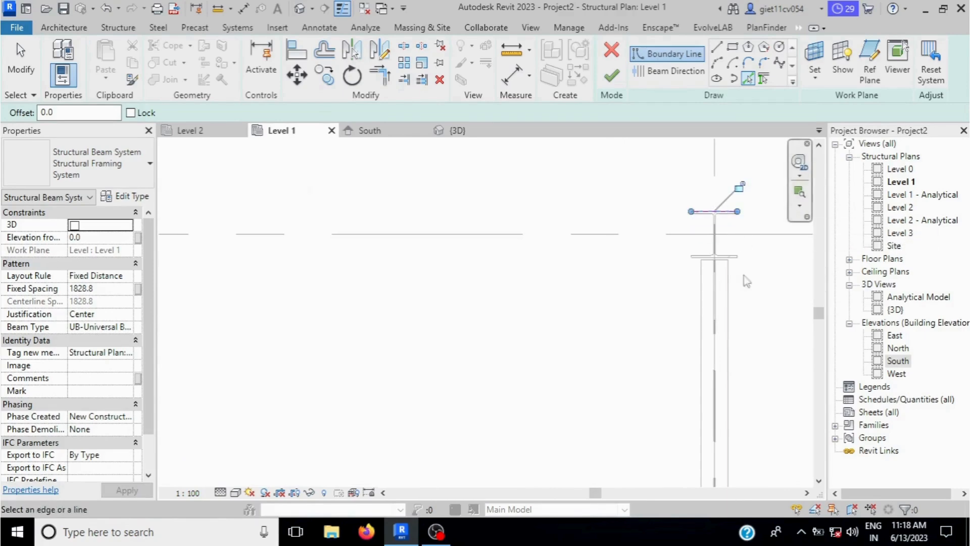
{"action": "left_click", "coordinate": [731, 322]}
{"action": "scroll", "coordinate": [539, 157], "scroll_direction": "down", "scroll_amount": 3}
{"action": "scroll", "coordinate": [602, 192], "scroll_direction": "down", "scroll_amount": 4}
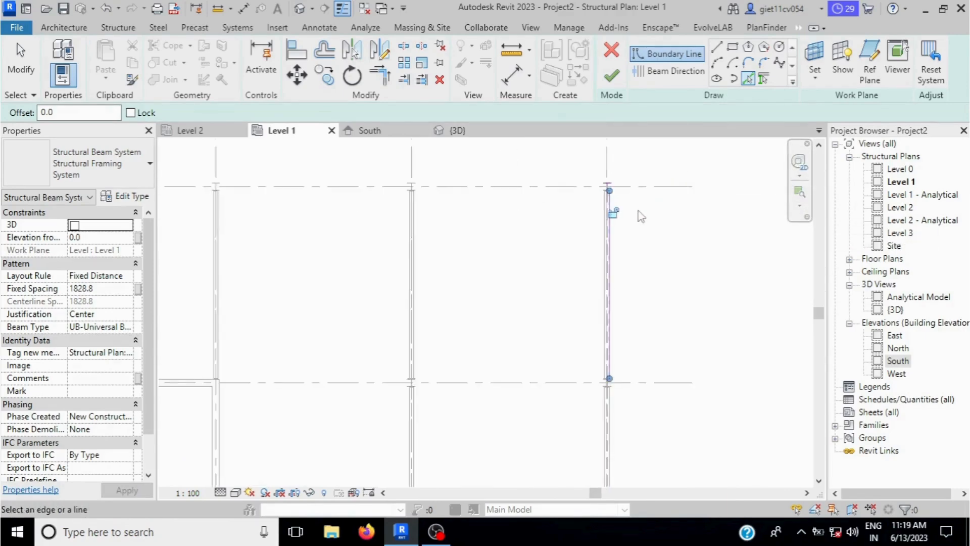
Add boundary lines from the outer column flange at C4 and the outer face of the grid 2 wall between grids B and C
{"action": "scroll", "coordinate": [648, 389], "scroll_direction": "up", "scroll_amount": 4}
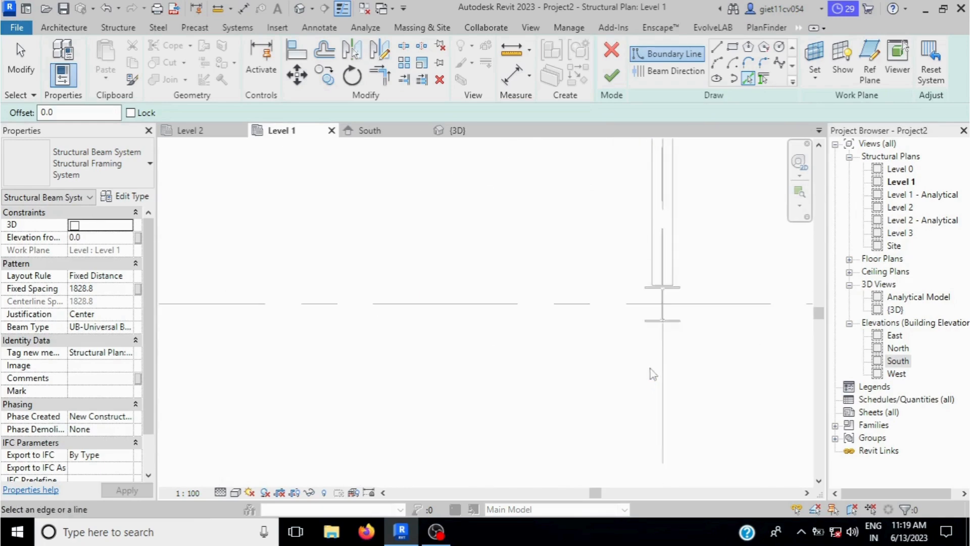
{"action": "scroll", "coordinate": [671, 333], "scroll_direction": "down", "scroll_amount": 4}
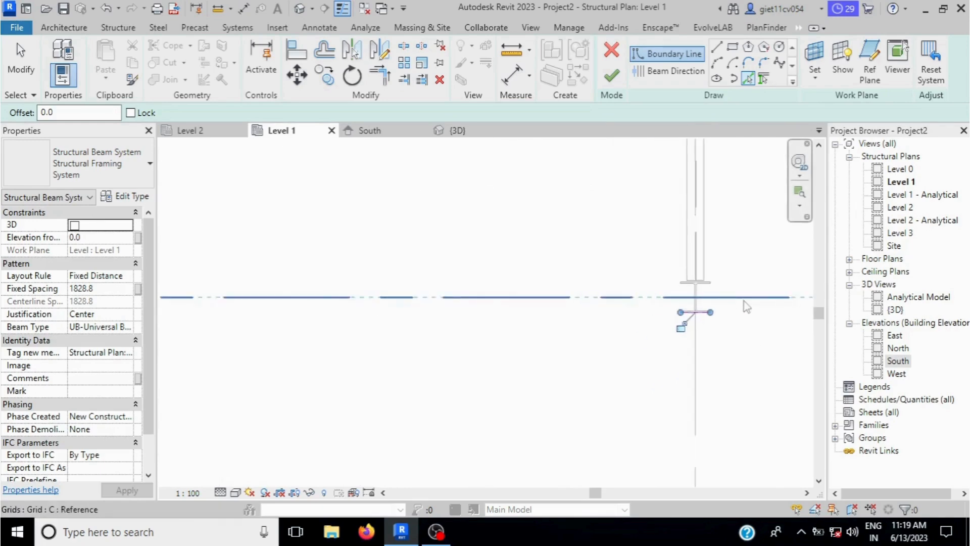
{"action": "scroll", "coordinate": [540, 305], "scroll_direction": "down", "scroll_amount": 1}
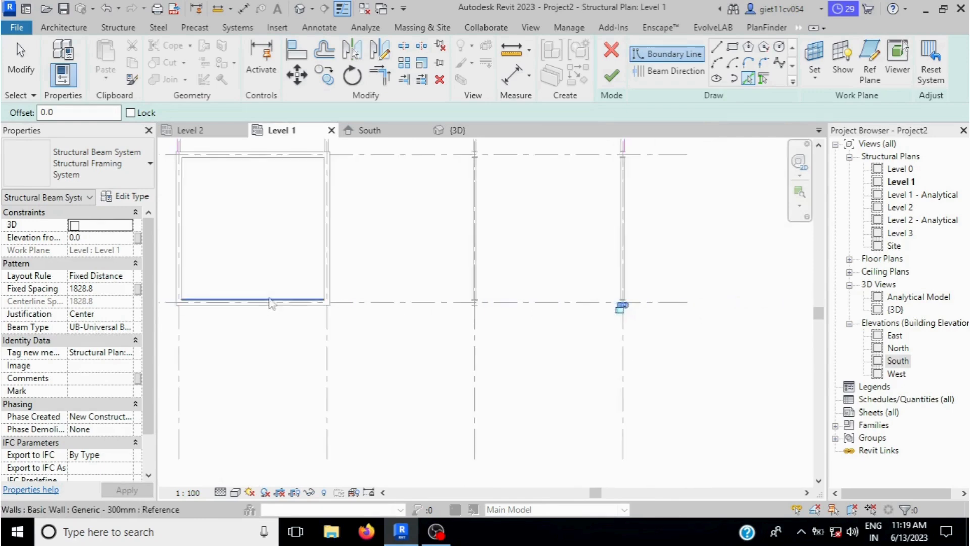
{"action": "scroll", "coordinate": [302, 297], "scroll_direction": "up", "scroll_amount": 5}
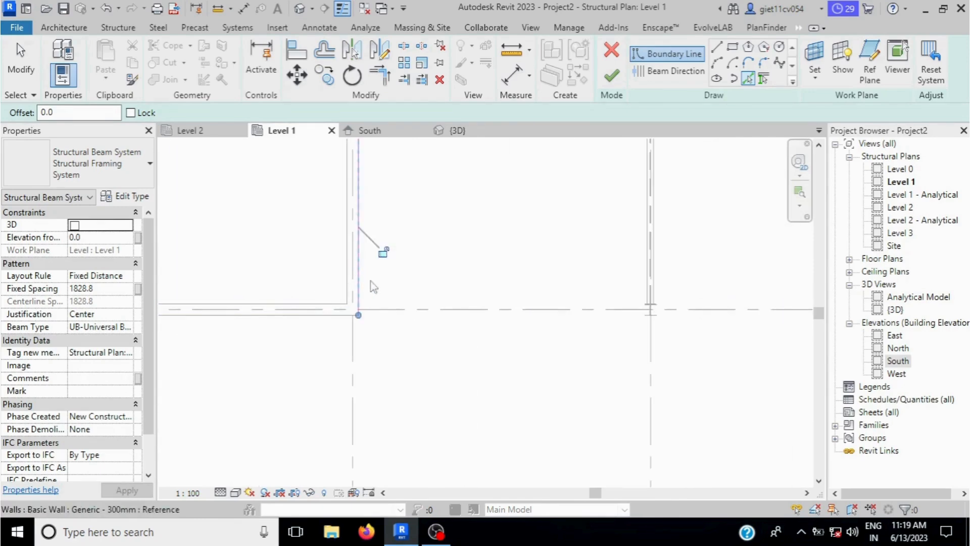
{"action": "scroll", "coordinate": [372, 273], "scroll_direction": "down", "scroll_amount": 5}
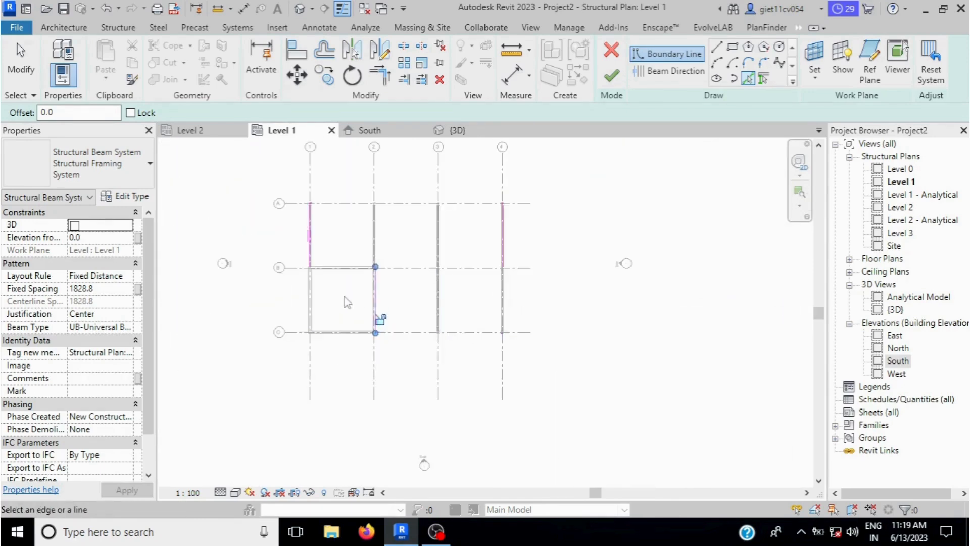
Join the boundary lines along grid A with Trim/Extend to Corner, forming closed corners at the A1 and A4 columns
{"action": "left_click", "coordinate": [380, 80]}
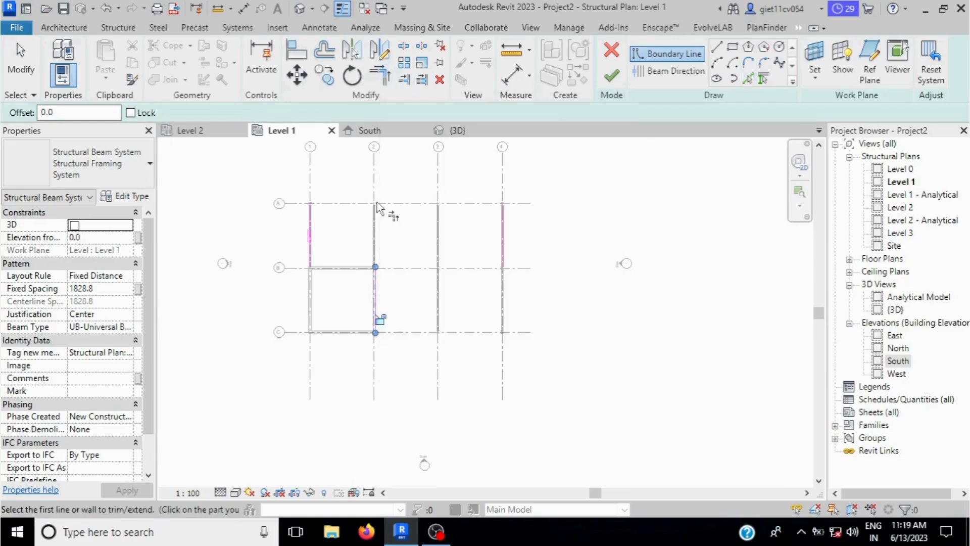
{"action": "scroll", "coordinate": [314, 210], "scroll_direction": "up", "scroll_amount": 5}
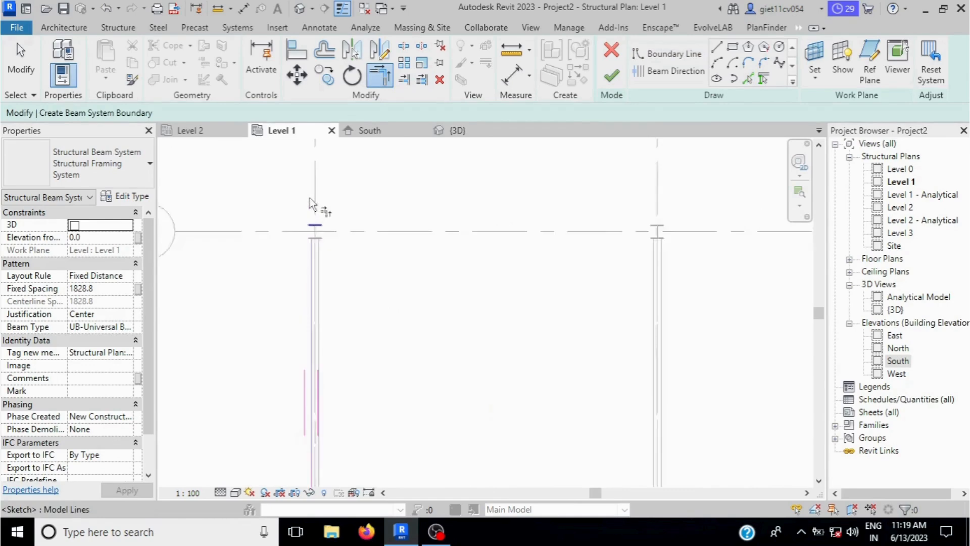
{"action": "left_click", "coordinate": [319, 278]}
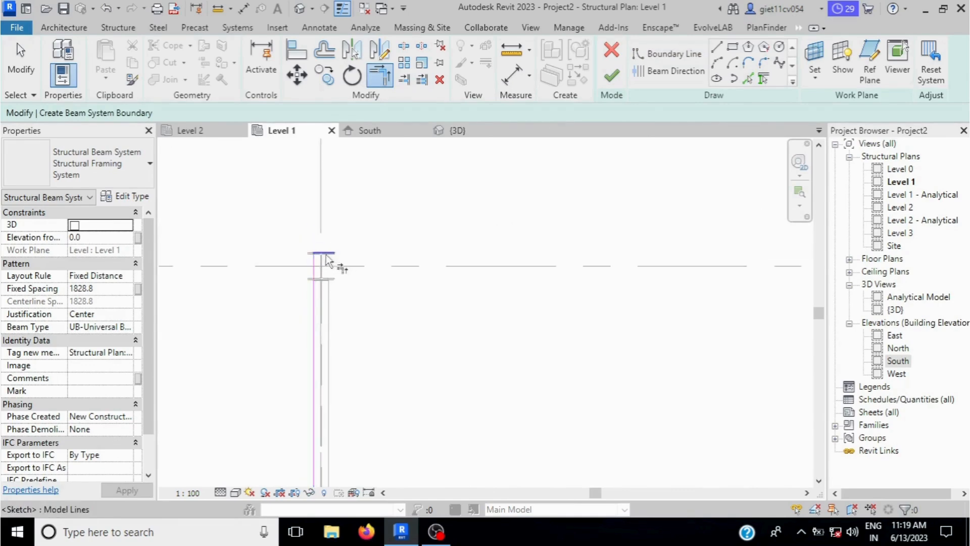
{"action": "scroll", "coordinate": [346, 264], "scroll_direction": "down", "scroll_amount": 5}
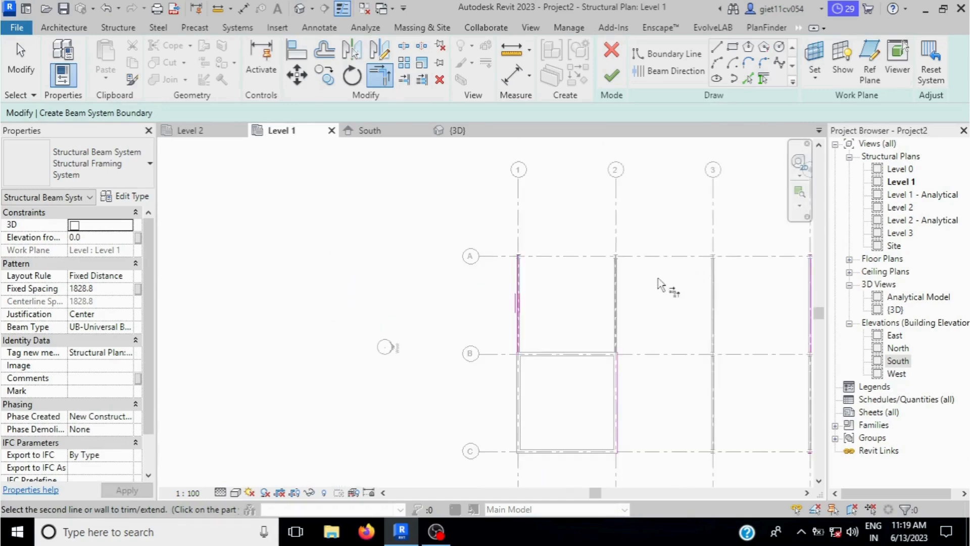
{"action": "scroll", "coordinate": [721, 275], "scroll_direction": "up", "scroll_amount": 6}
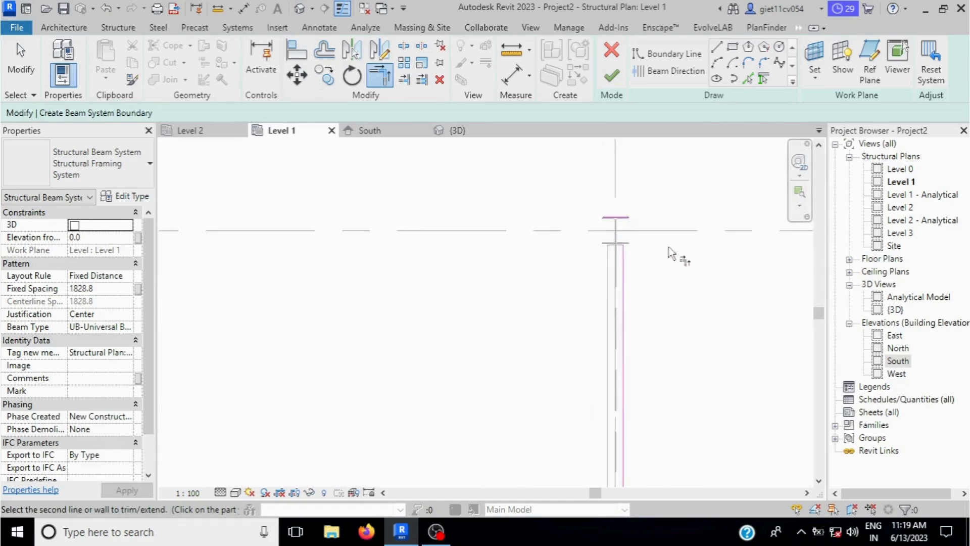
{"action": "left_click", "coordinate": [571, 197]}
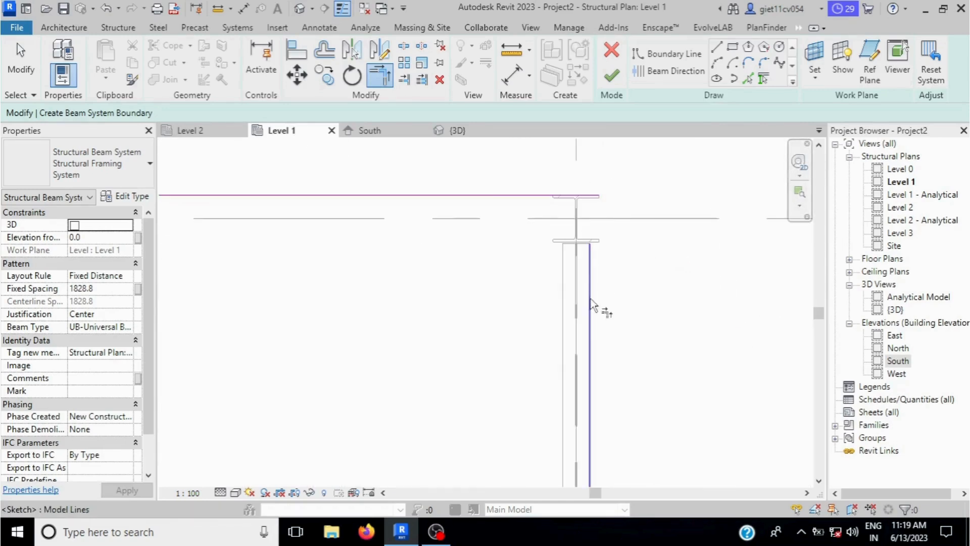
{"action": "left_click", "coordinate": [590, 303]}
{"action": "left_click", "coordinate": [586, 197]}
{"action": "scroll", "coordinate": [651, 212], "scroll_direction": "down", "scroll_amount": 3}
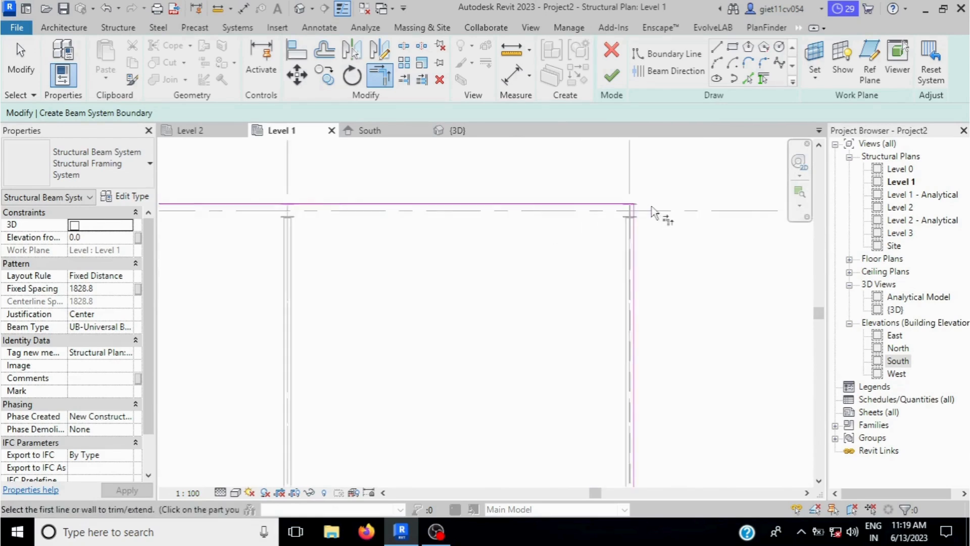
Extend the column flange boundary line along grid C so it forms corners with the grid 4 and grid 2 boundary lines
{"action": "scroll", "coordinate": [652, 212], "scroll_direction": "down", "scroll_amount": 3}
{"action": "scroll", "coordinate": [644, 366], "scroll_direction": "up", "scroll_amount": 5}
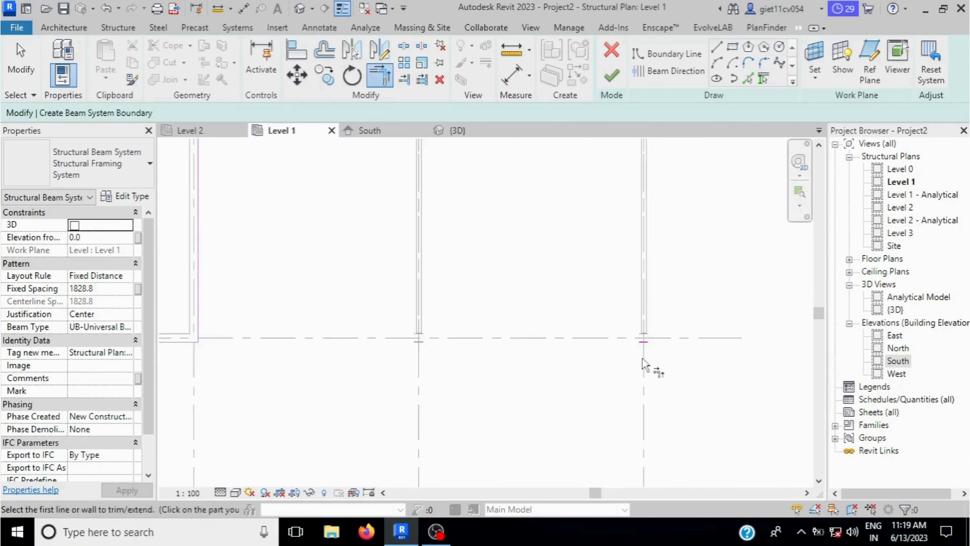
{"action": "scroll", "coordinate": [644, 362], "scroll_direction": "down", "scroll_amount": 2}
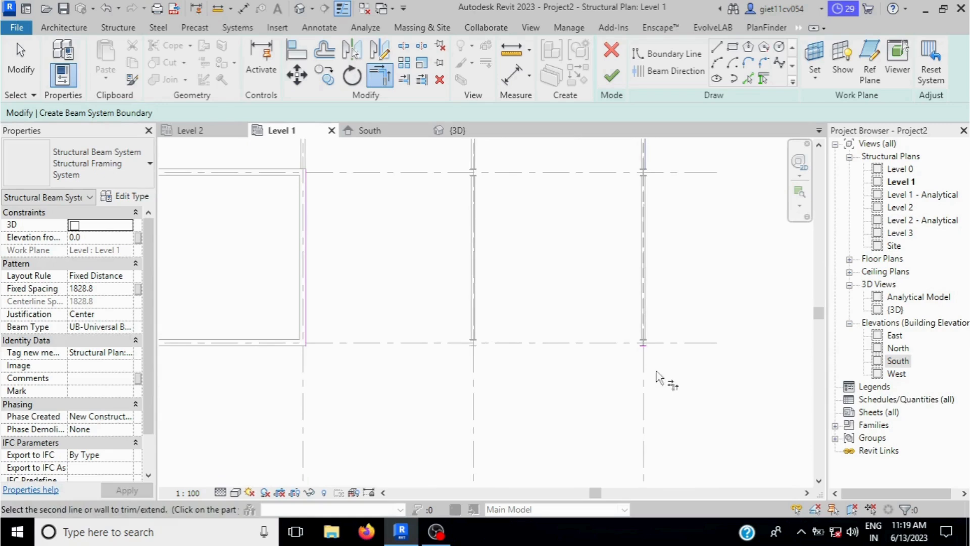
{"action": "scroll", "coordinate": [643, 348], "scroll_direction": "up", "scroll_amount": 3}
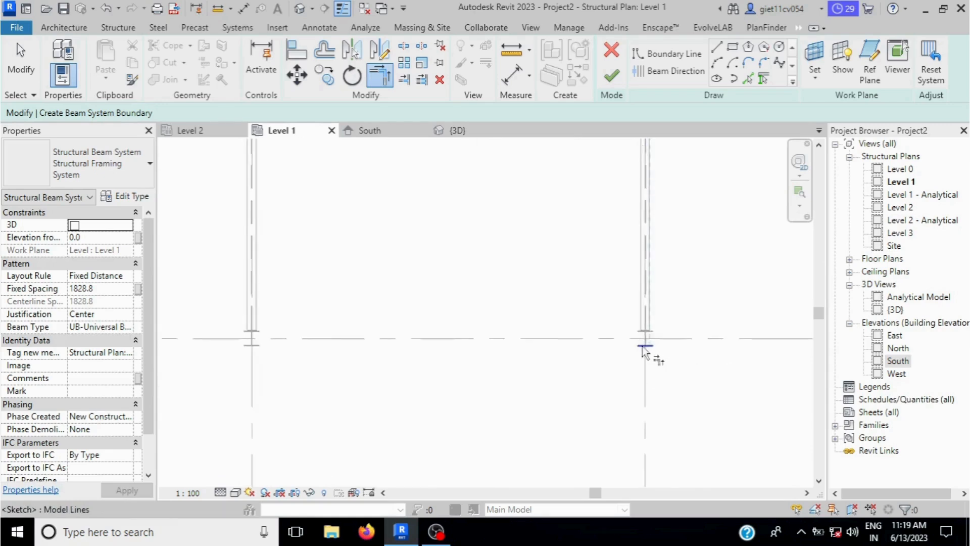
{"action": "scroll", "coordinate": [645, 350], "scroll_direction": "down", "scroll_amount": 3}
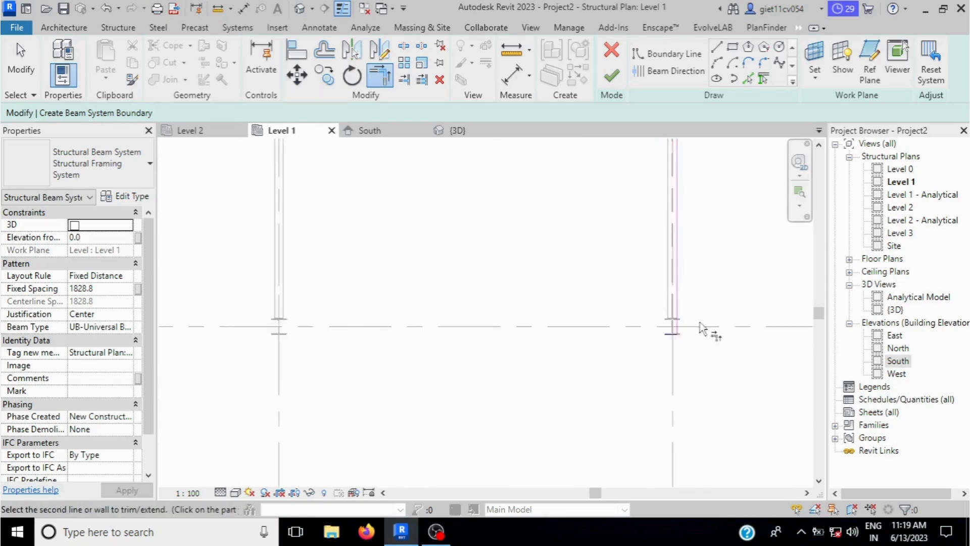
{"action": "left_click", "coordinate": [249, 323]}
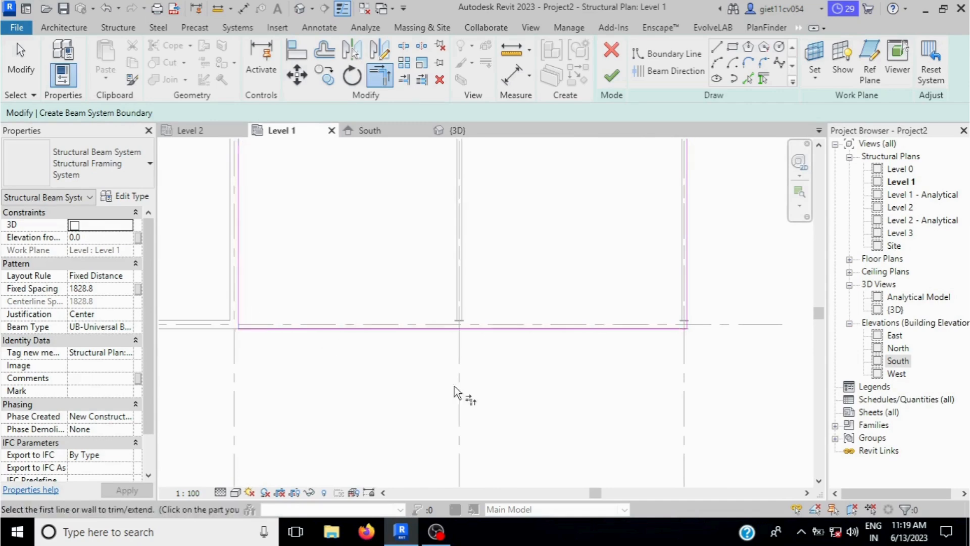
{"action": "scroll", "coordinate": [505, 386], "scroll_direction": "down", "scroll_amount": 3}
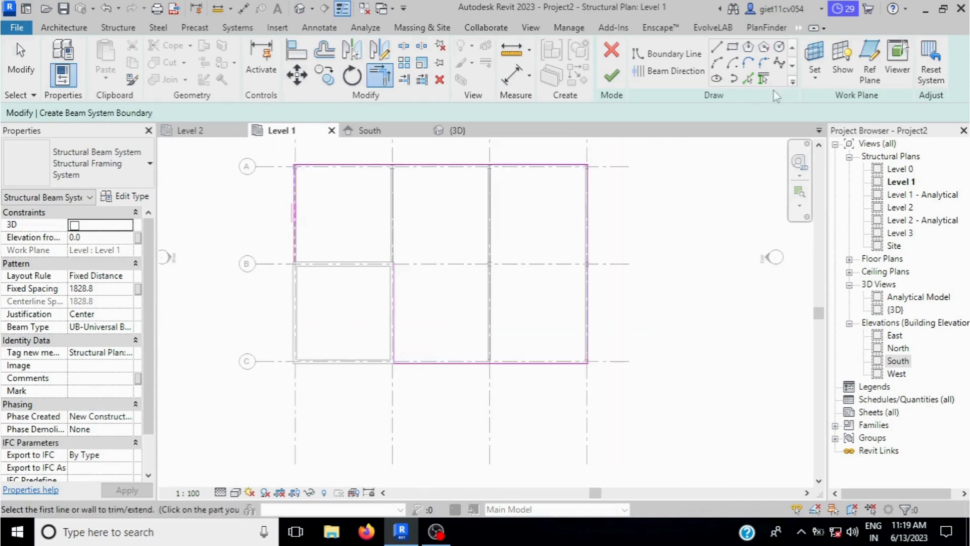
Add the outer face of the grid B wall between grids 1 and 2 as the last boundary line of the beam system
{"action": "left_click", "coordinate": [748, 78]}
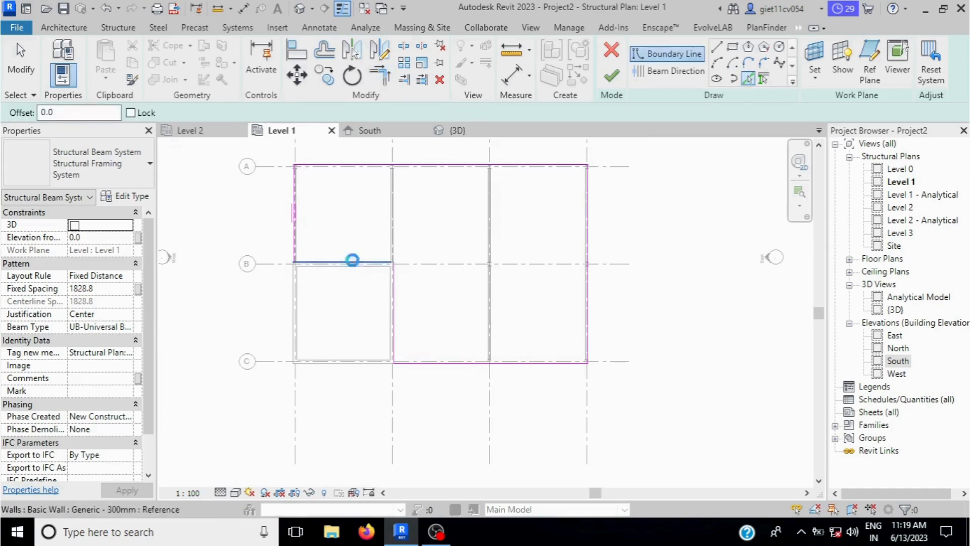
{"action": "scroll", "coordinate": [327, 265], "scroll_direction": "up", "scroll_amount": 4}
{"action": "scroll", "coordinate": [282, 321], "scroll_direction": "down", "scroll_amount": 3}
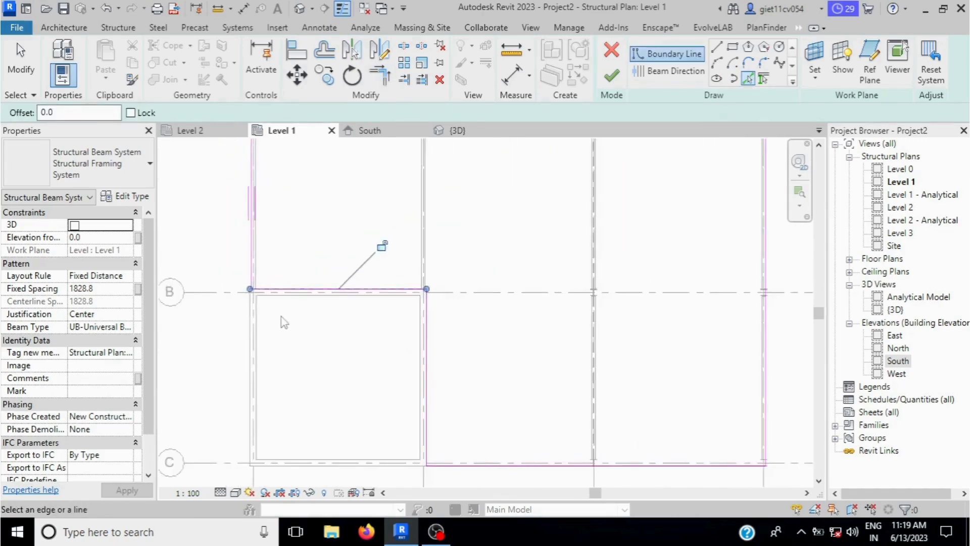
{"action": "scroll", "coordinate": [268, 331], "scroll_direction": "down", "scroll_amount": 1}
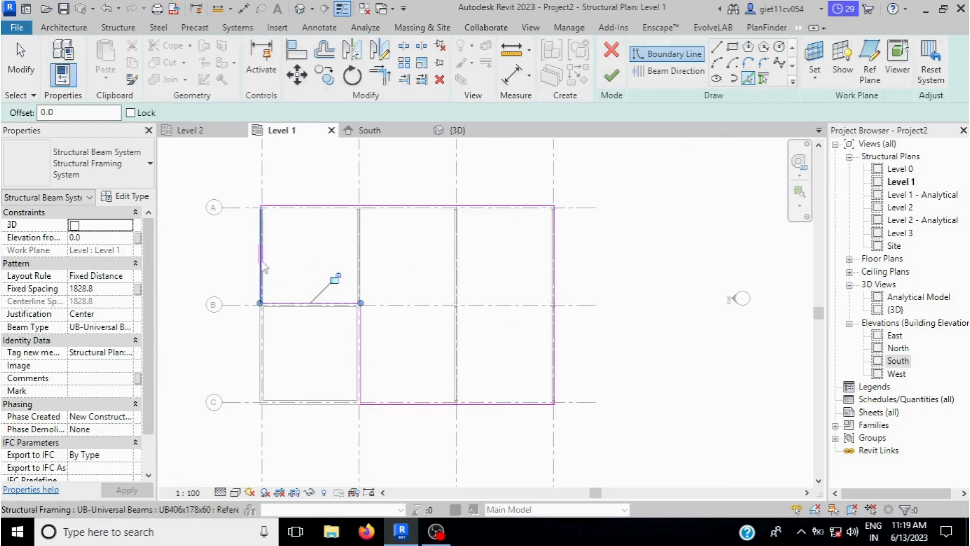
Set the beam direction of the beam system parallel to its boundary line along grid A
{"action": "scroll", "coordinate": [264, 263], "scroll_direction": "up", "scroll_amount": 2}
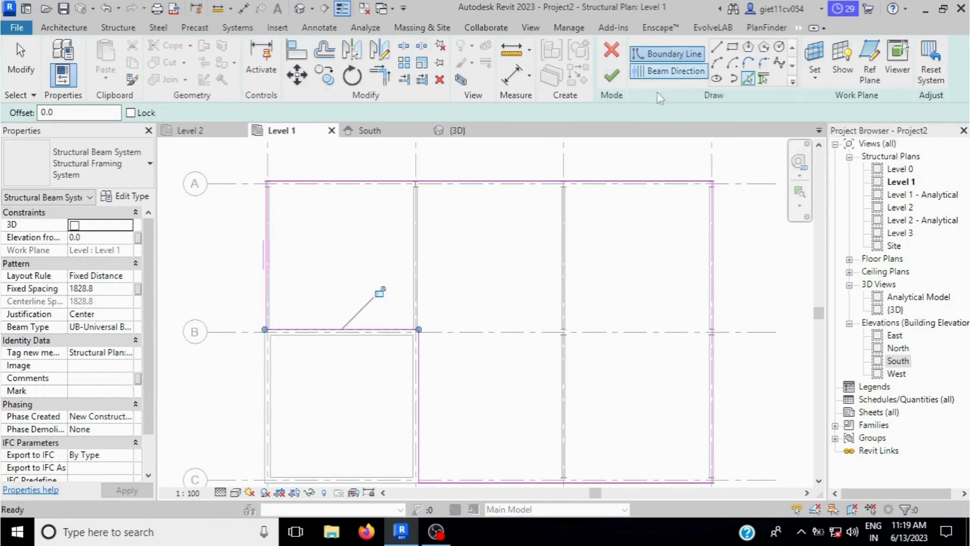
{"action": "left_click", "coordinate": [674, 71]}
{"action": "left_click", "coordinate": [518, 186]}
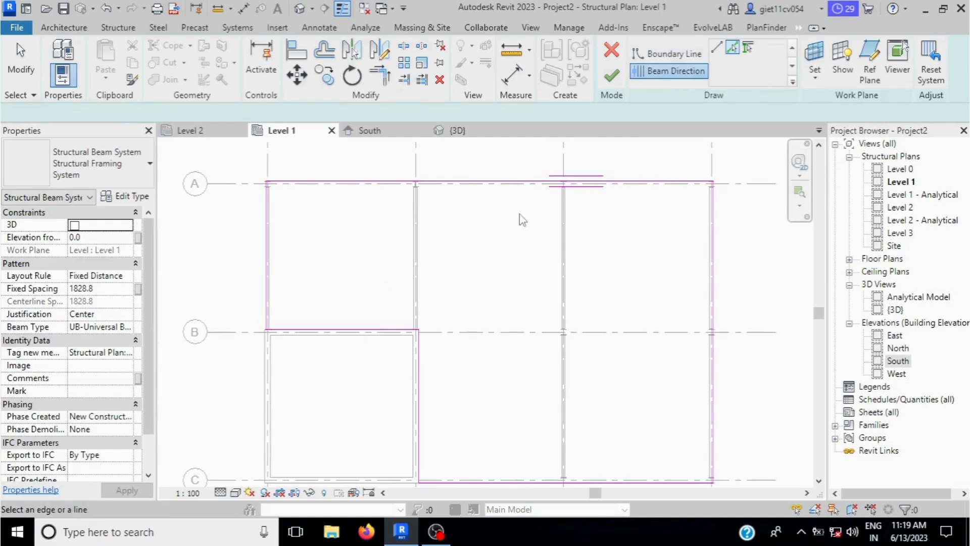
{"action": "scroll", "coordinate": [570, 217], "scroll_direction": "down", "scroll_amount": 1}
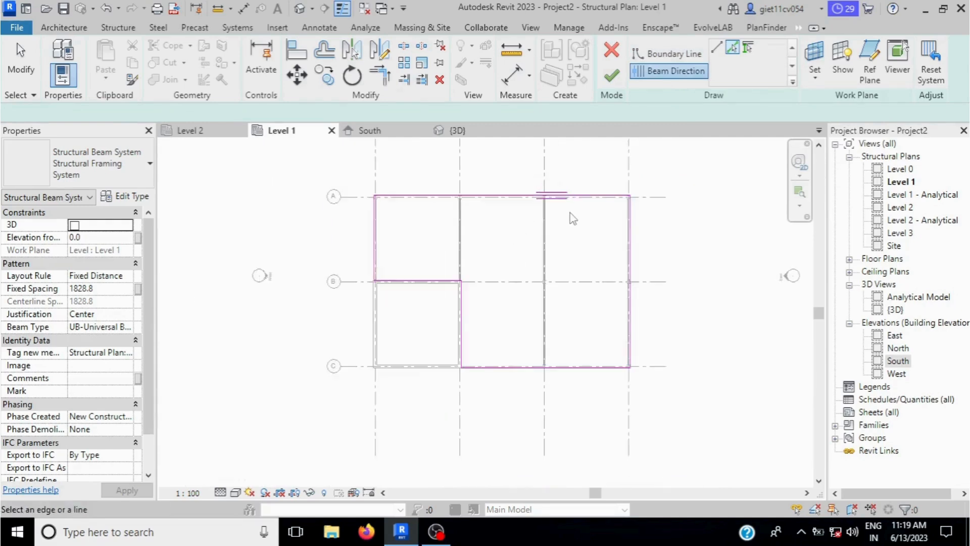
Try to finish the beam system sketch and examine the open boundary corner at grid intersection B1
{"action": "left_click", "coordinate": [612, 78]}
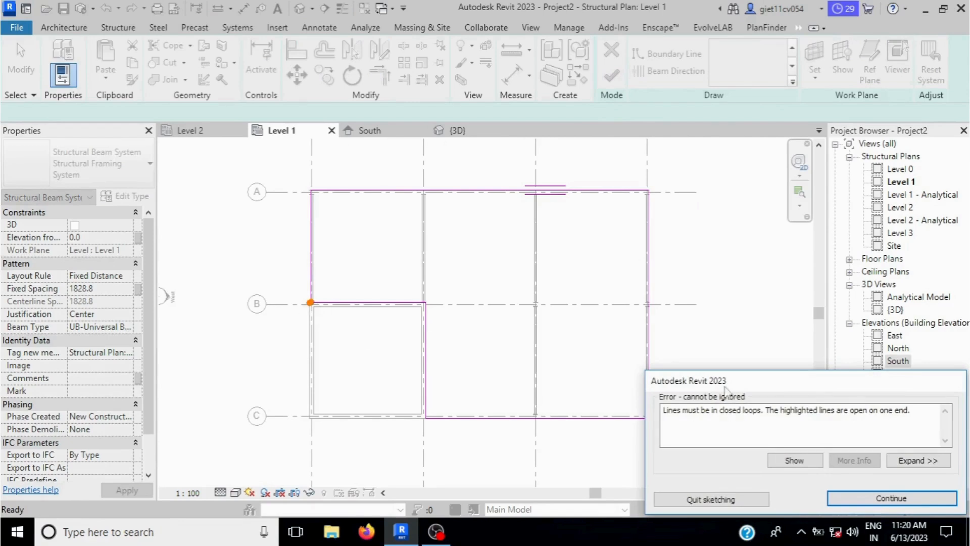
{"action": "scroll", "coordinate": [318, 317], "scroll_direction": "up", "scroll_amount": 1}
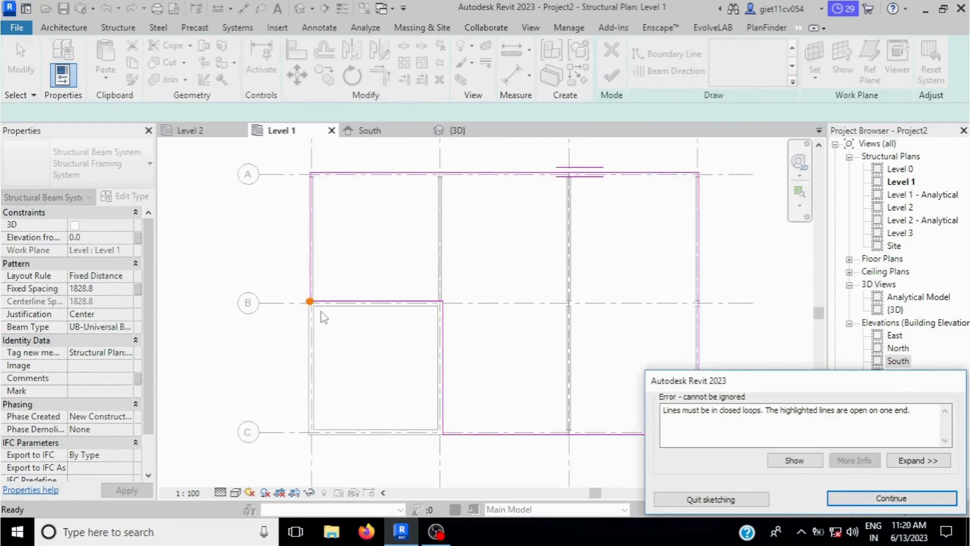
{"action": "scroll", "coordinate": [318, 317], "scroll_direction": "up", "scroll_amount": 1}
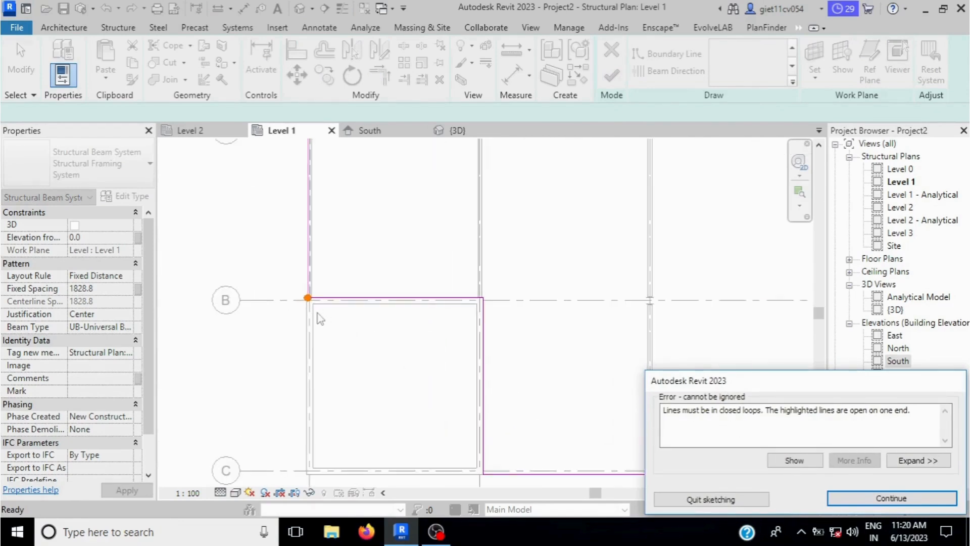
{"action": "left_click", "coordinate": [891, 497]}
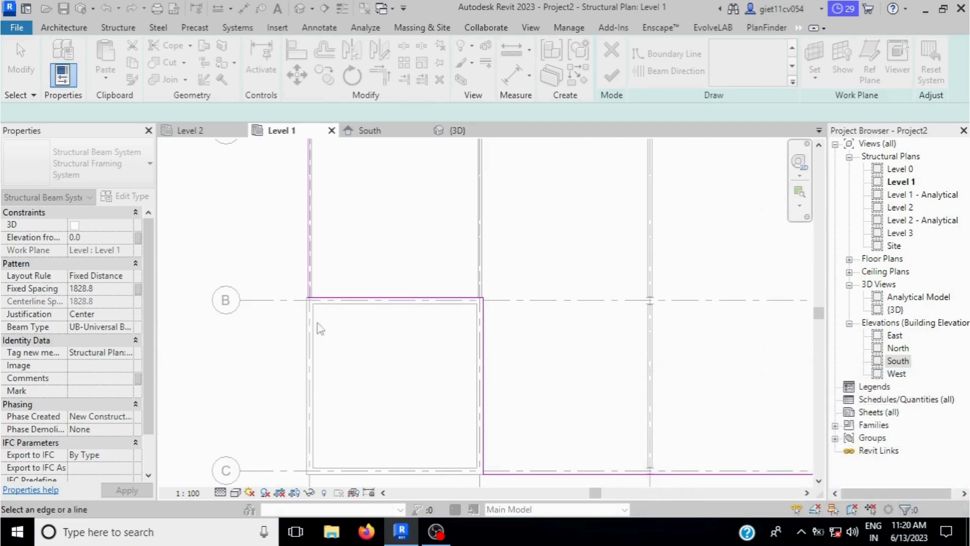
Trim the beam system boundary lines into a closed corner at grid intersection B1 and finish the beam system
{"action": "scroll", "coordinate": [313, 300], "scroll_direction": "up", "scroll_amount": 2}
{"action": "scroll", "coordinate": [314, 303], "scroll_direction": "up", "scroll_amount": 2}
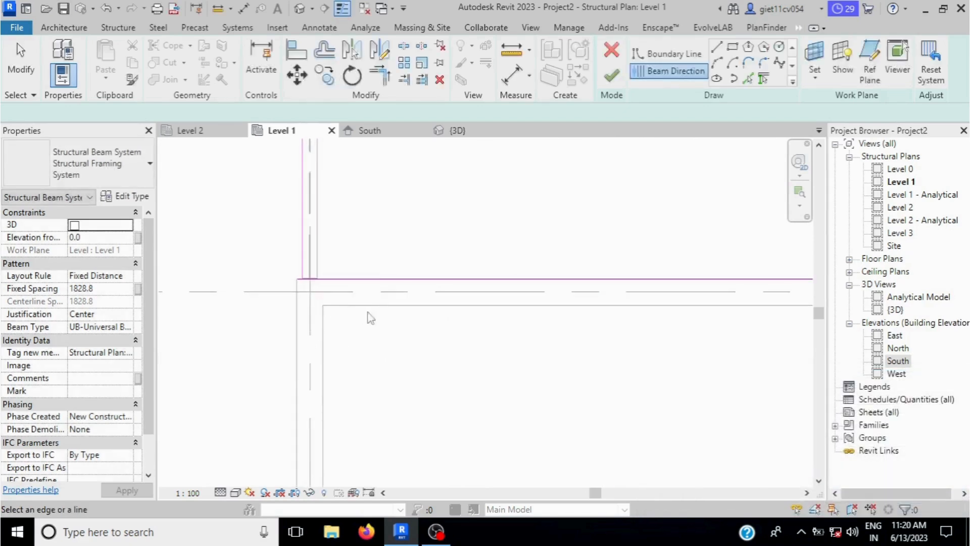
{"action": "left_click", "coordinate": [386, 83]}
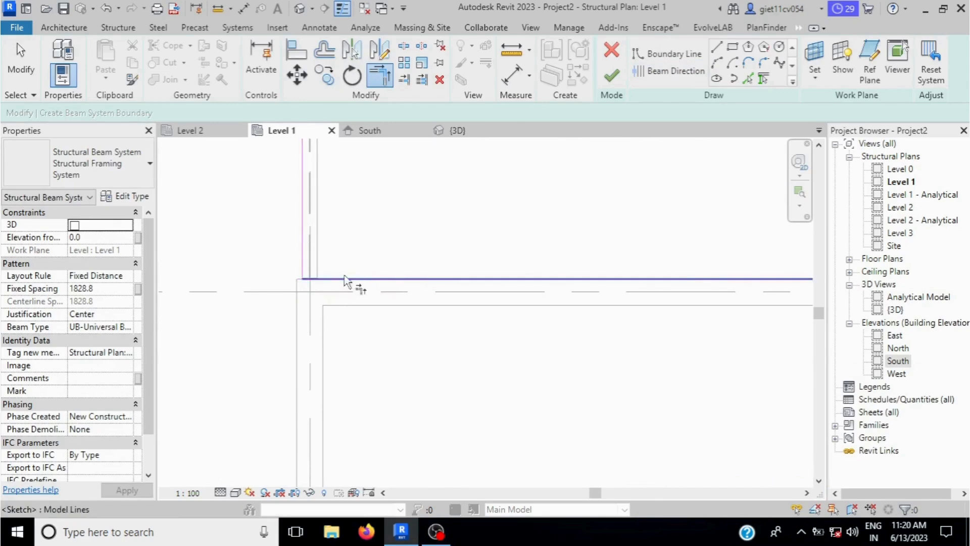
{"action": "scroll", "coordinate": [271, 346], "scroll_direction": "down", "scroll_amount": 1}
{"action": "scroll", "coordinate": [318, 335], "scroll_direction": "down", "scroll_amount": 3}
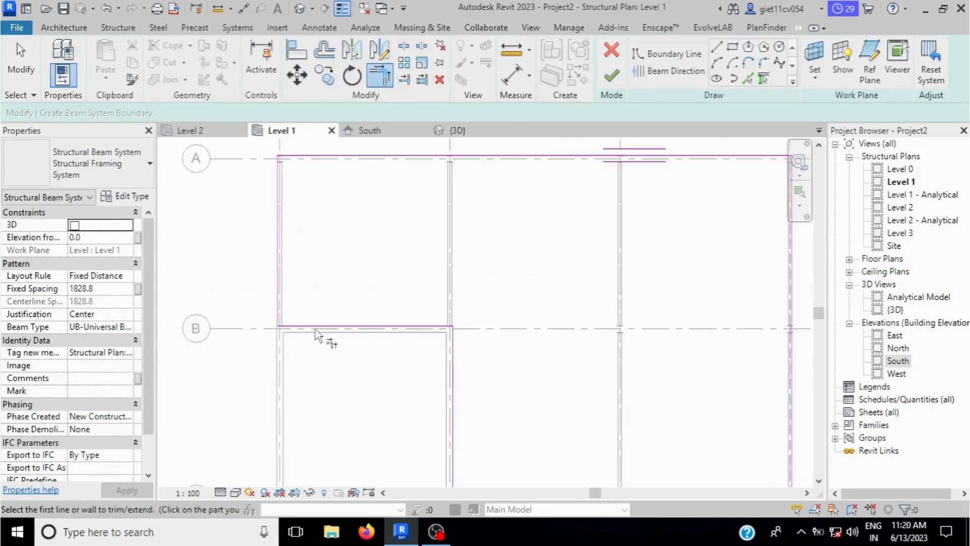
{"action": "left_click", "coordinate": [608, 85]}
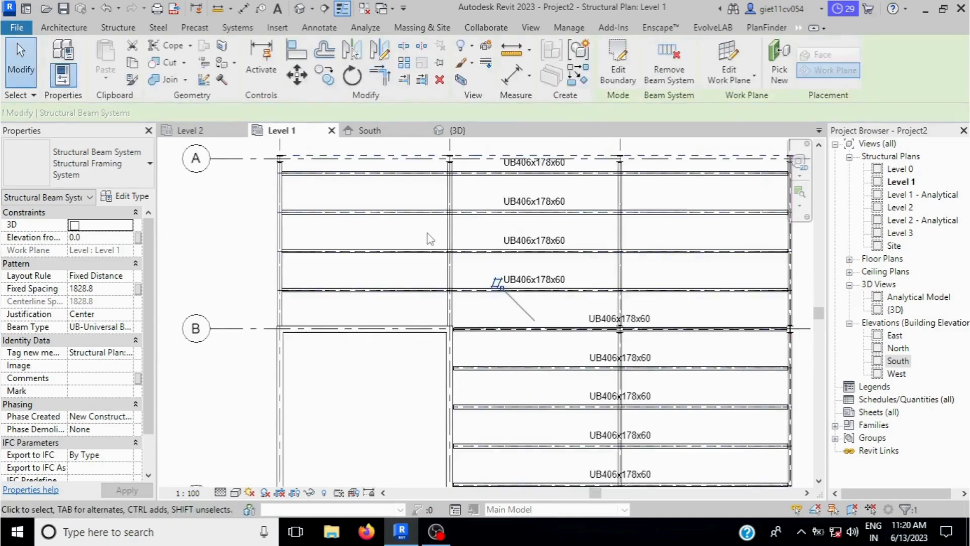
Inspect the finished Level 1 beam system in plan and in the 3D view
{"action": "scroll", "coordinate": [495, 279], "scroll_direction": "down", "scroll_amount": 2}
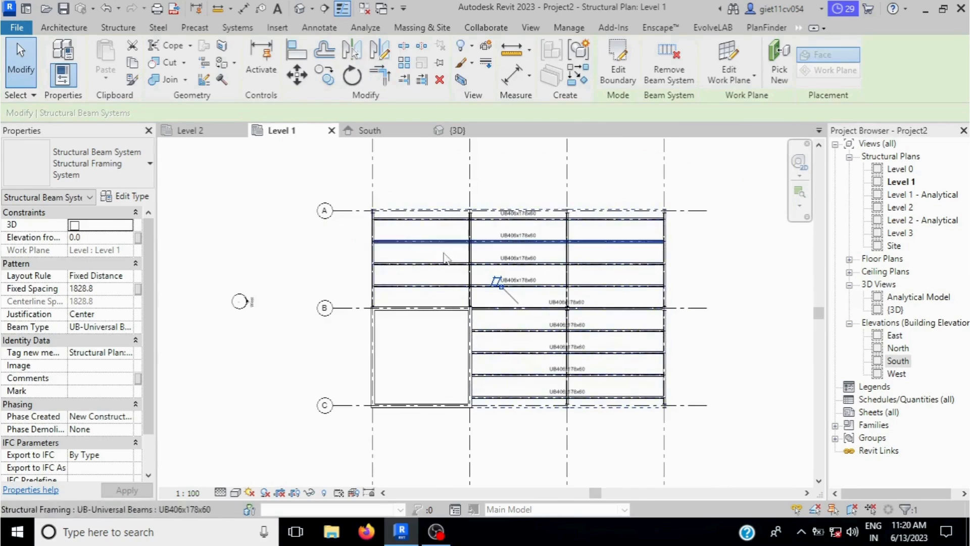
{"action": "left_click", "coordinate": [458, 131]}
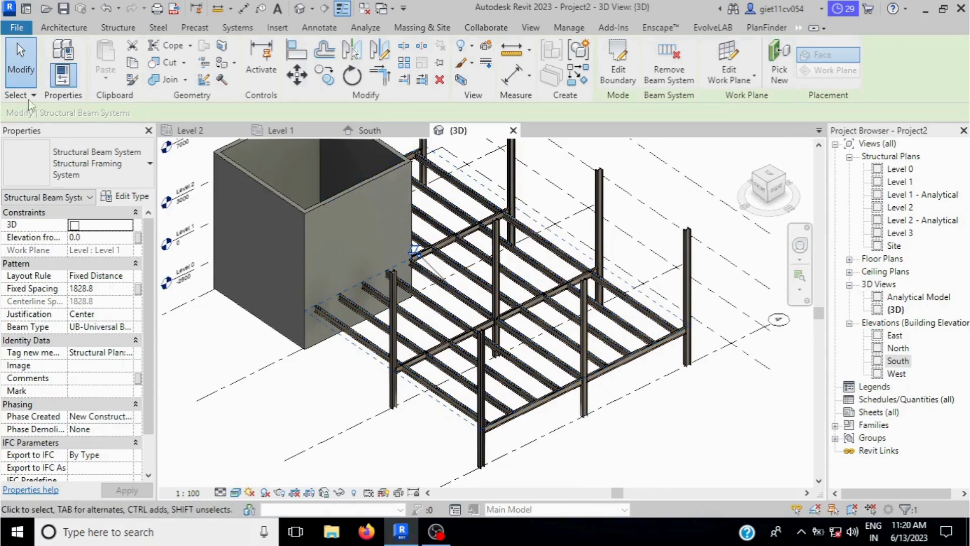
{"action": "left_click", "coordinate": [15, 66]}
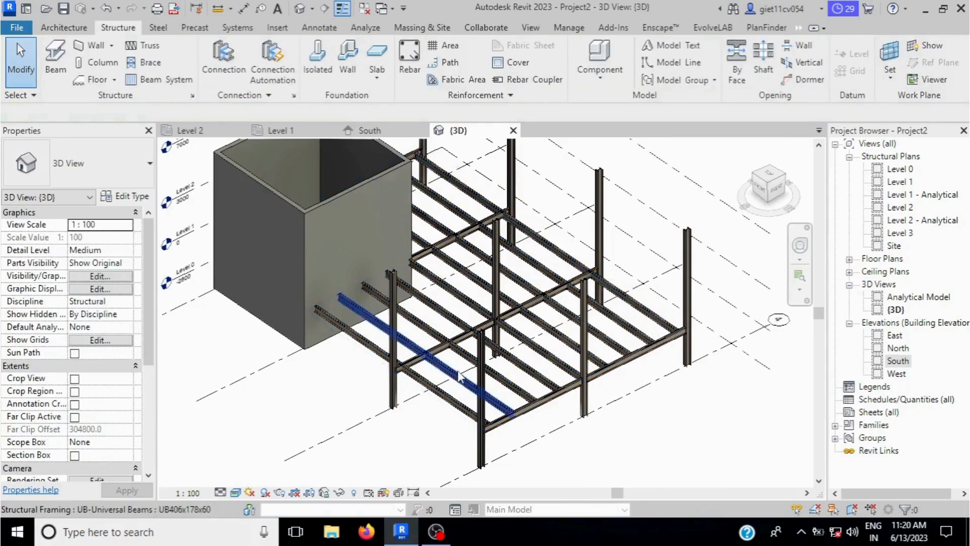
{"action": "scroll", "coordinate": [457, 283], "scroll_direction": "down", "scroll_amount": 1}
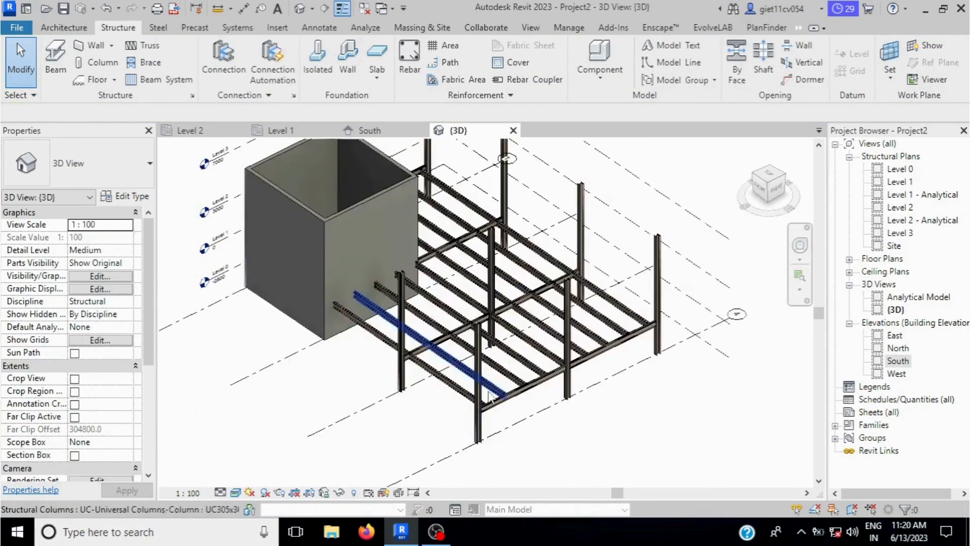
{"action": "scroll", "coordinate": [474, 410], "scroll_direction": "up", "scroll_amount": 1}
{"action": "scroll", "coordinate": [475, 409], "scroll_direction": "up", "scroll_amount": 1}
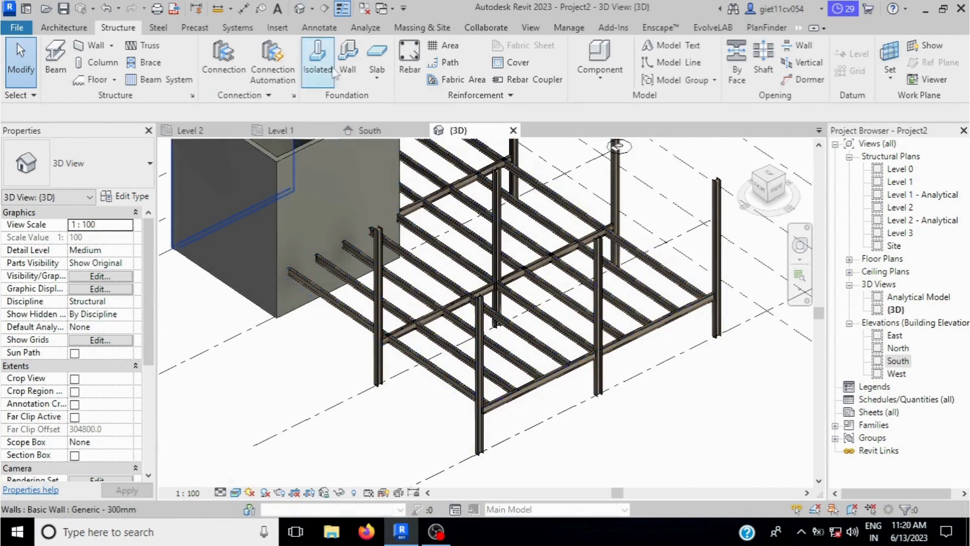
Start a structural floor in the Level 1 plan using the type 160mm Concrete With 50mm Metal Deck
{"action": "left_click", "coordinate": [301, 135]}
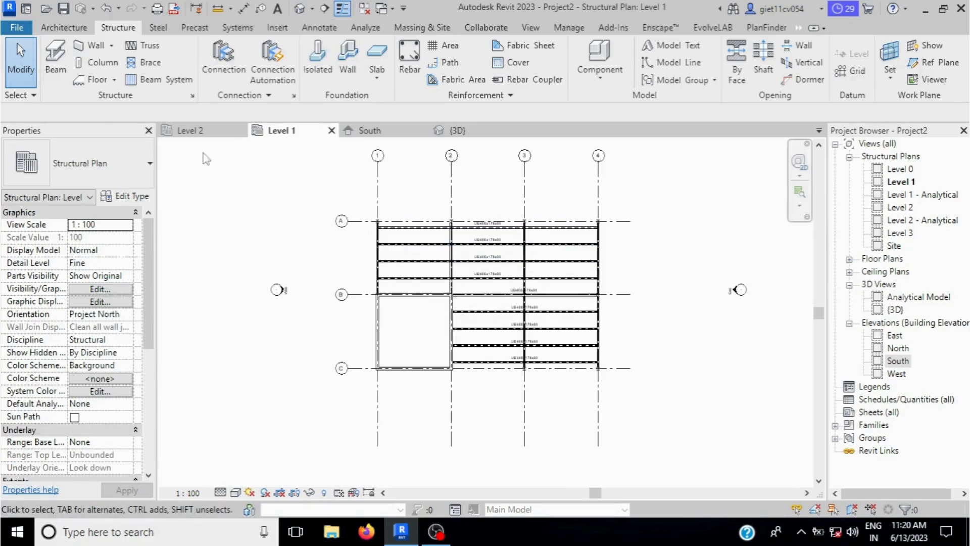
{"action": "left_click", "coordinate": [98, 79]}
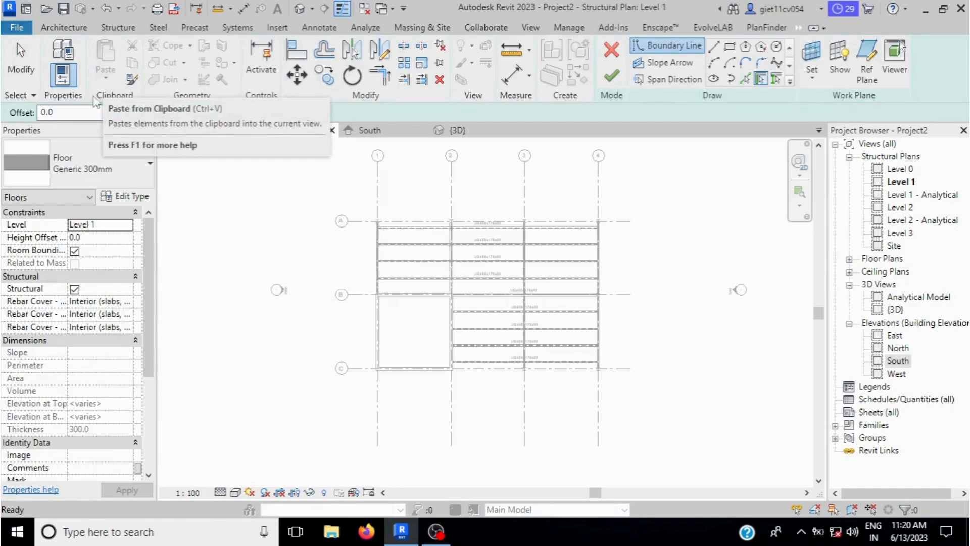
{"action": "left_click", "coordinate": [81, 162]}
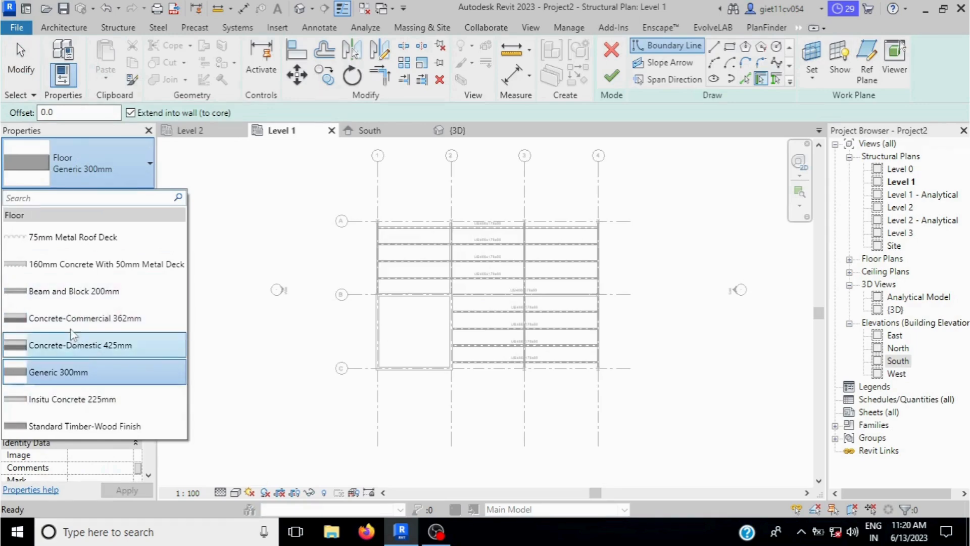
{"action": "left_click", "coordinate": [77, 266]}
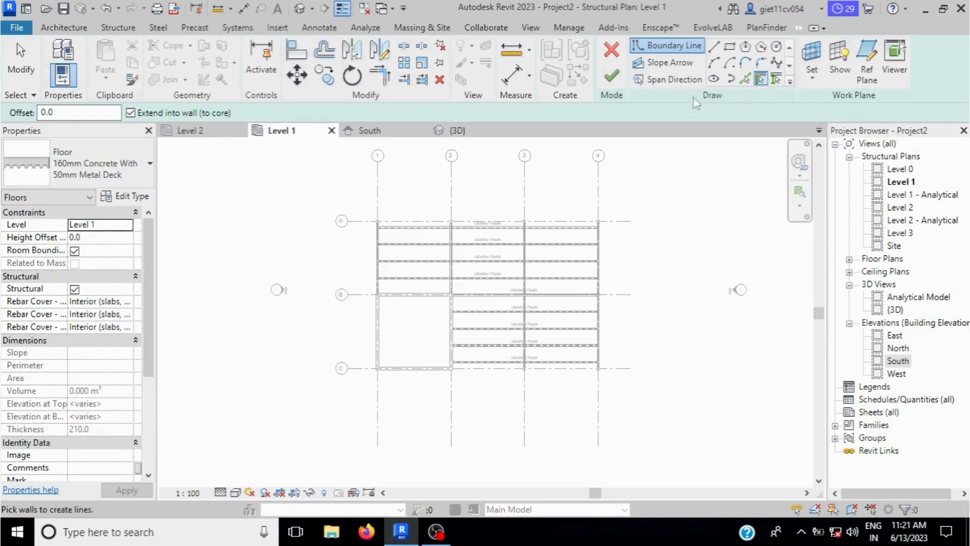
Pick the outer edge of the grid 1 beam and the outer flange of column A1 as floor boundary lines
{"action": "left_click", "coordinate": [760, 78]}
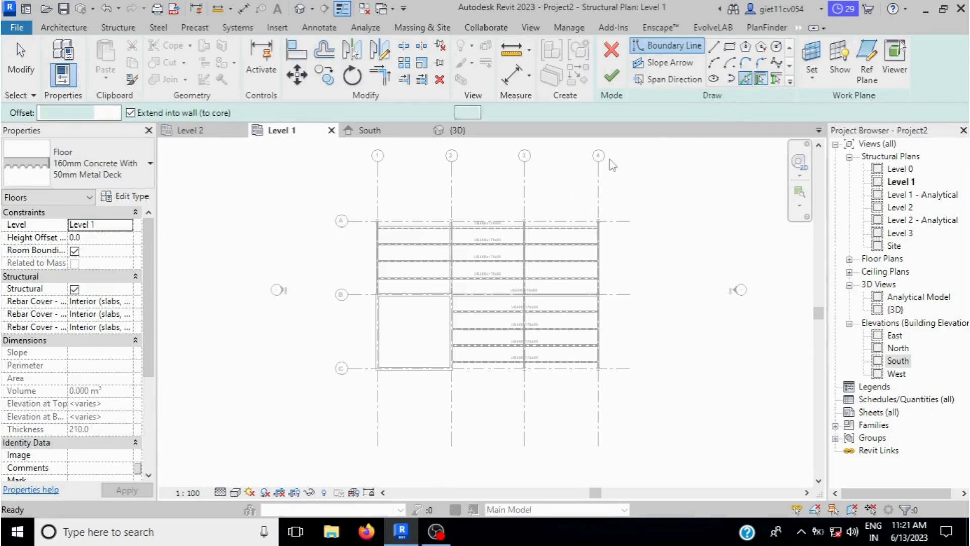
{"action": "scroll", "coordinate": [379, 248], "scroll_direction": "up", "scroll_amount": 5}
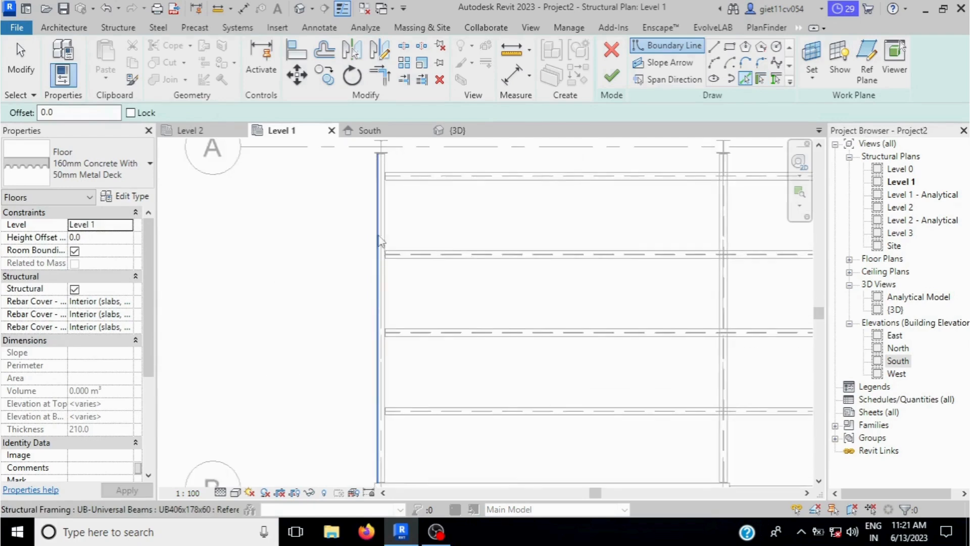
{"action": "left_click", "coordinate": [378, 263]}
{"action": "scroll", "coordinate": [379, 260], "scroll_direction": "up", "scroll_amount": 6}
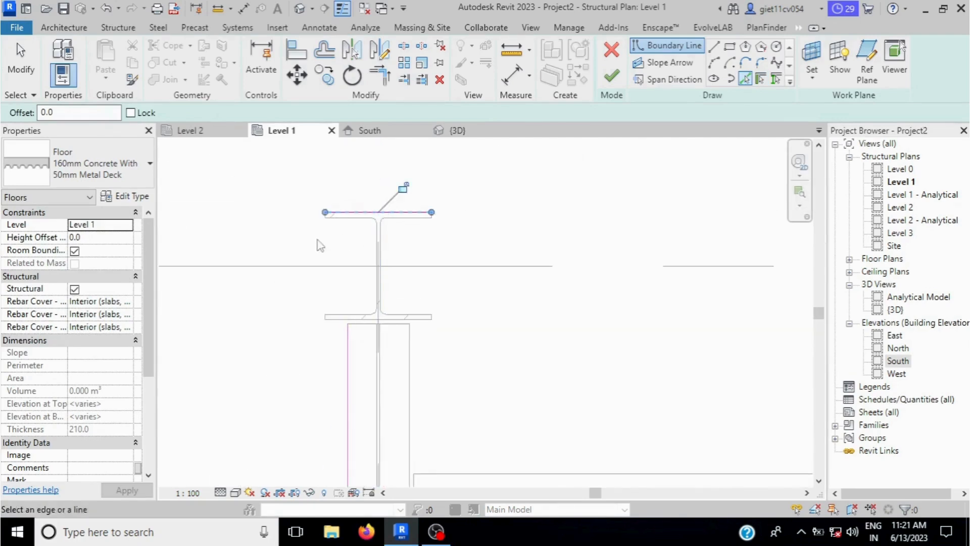
{"action": "scroll", "coordinate": [320, 245], "scroll_direction": "down", "scroll_amount": 6}
{"action": "scroll", "coordinate": [379, 266], "scroll_direction": "down", "scroll_amount": 3}
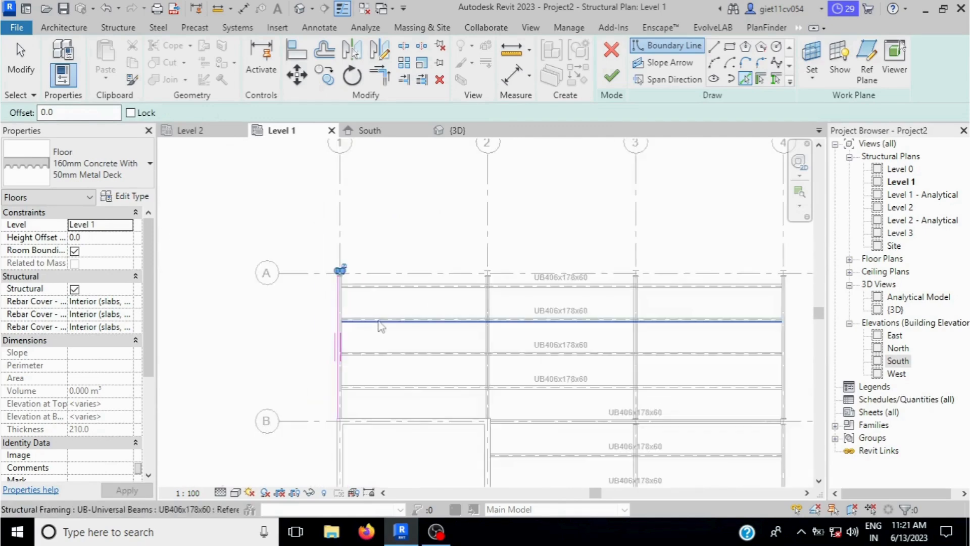
Pick the outer edges of the grid 4 beams and the outer flanges of columns A4 and C4 as floor boundary lines
{"action": "scroll", "coordinate": [679, 270], "scroll_direction": "up", "scroll_amount": 6}
{"action": "scroll", "coordinate": [677, 262], "scroll_direction": "up", "scroll_amount": 3}
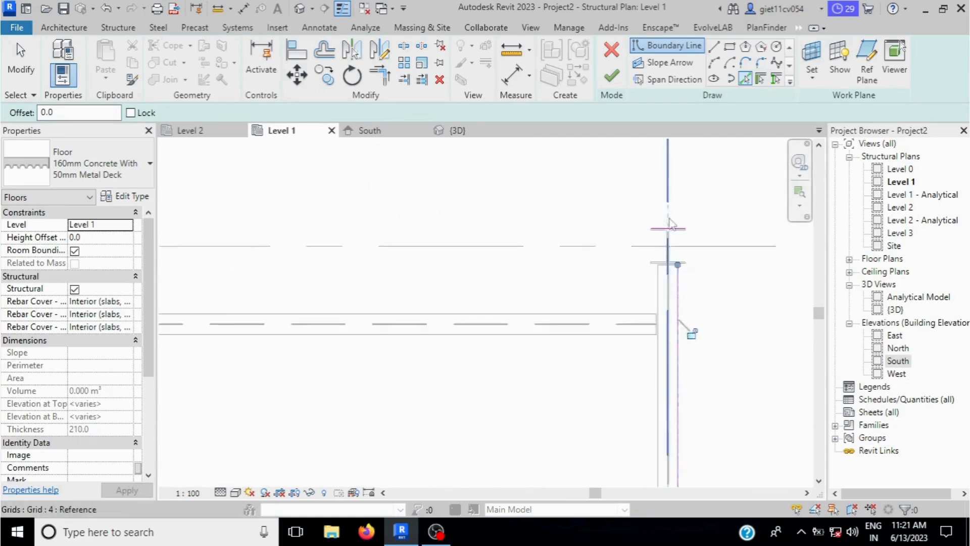
{"action": "scroll", "coordinate": [689, 328], "scroll_direction": "down", "scroll_amount": 5}
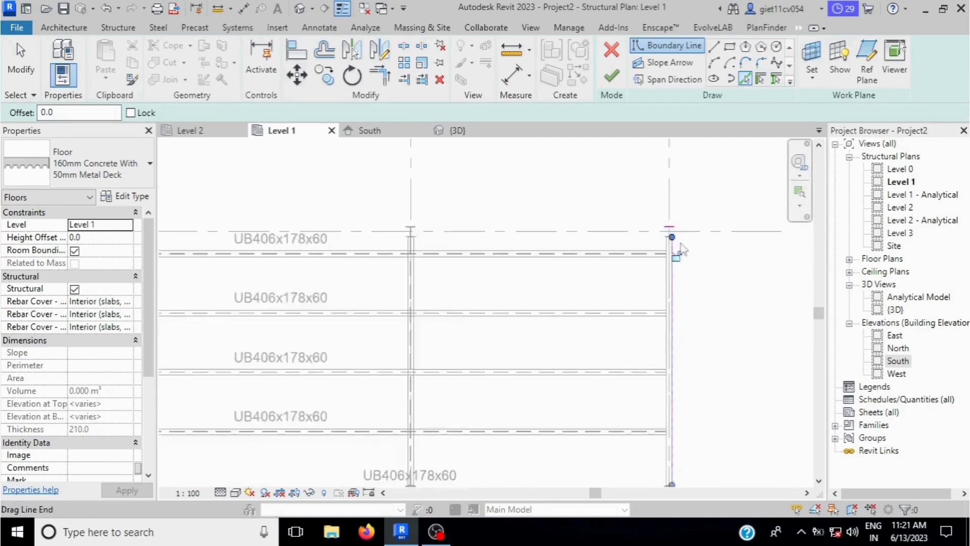
{"action": "left_click", "coordinate": [690, 404]}
{"action": "scroll", "coordinate": [679, 430], "scroll_direction": "up", "scroll_amount": 5}
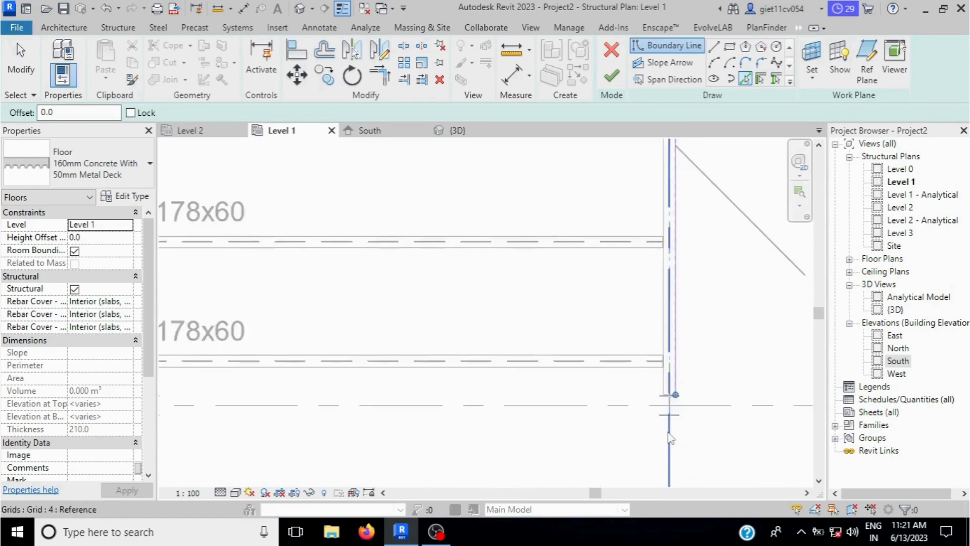
Add the outer faces of the grid 2 and grid B walls as floor boundary lines
{"action": "scroll", "coordinate": [686, 397], "scroll_direction": "down", "scroll_amount": 5}
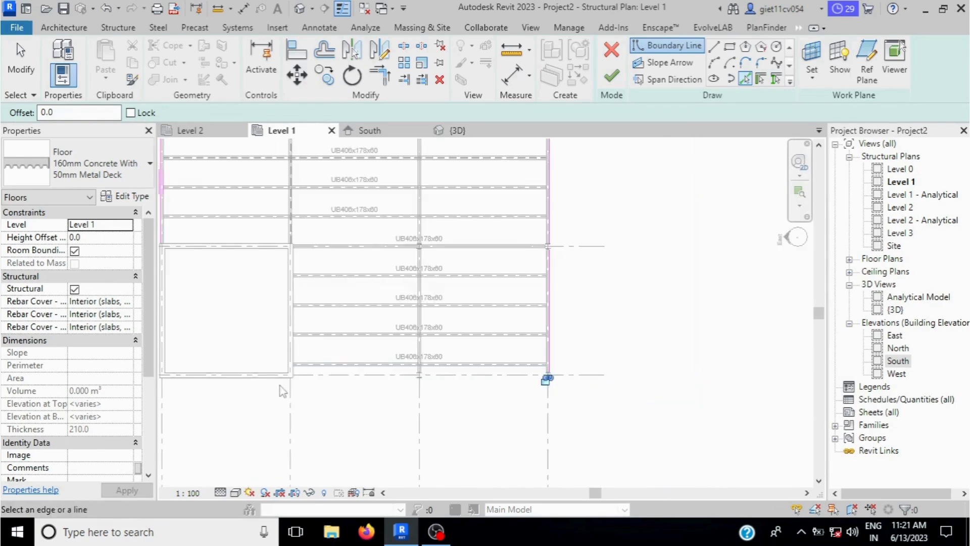
{"action": "left_click", "coordinate": [296, 356]}
{"action": "left_click", "coordinate": [233, 240]}
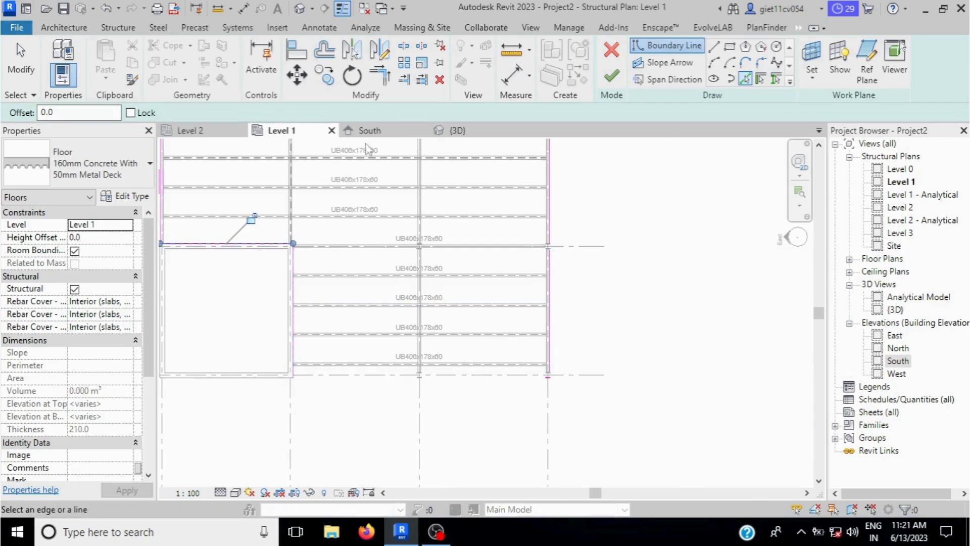
Extend the floor boundary line along grid C so it forms corners with the grid 2 and grid 4 boundary lines
{"action": "left_click", "coordinate": [381, 77]}
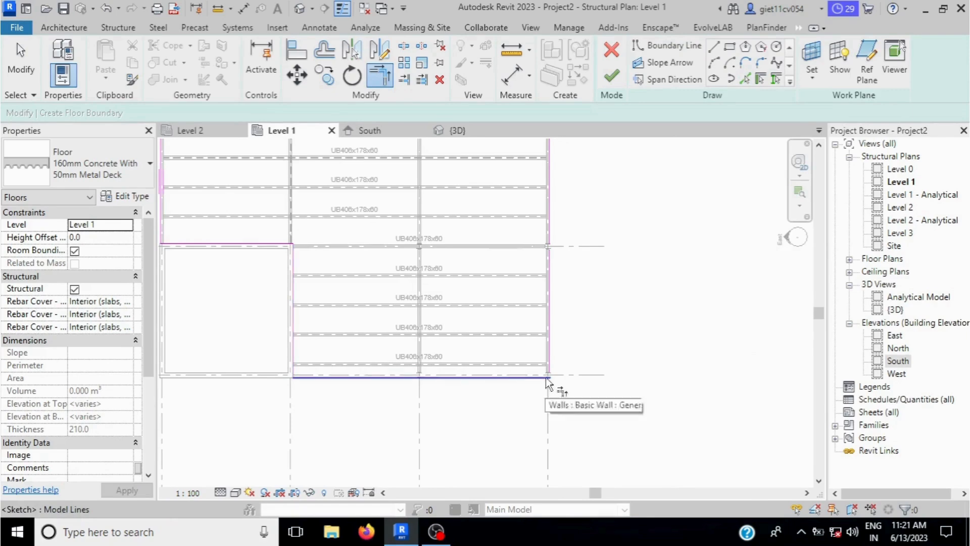
{"action": "left_click", "coordinate": [549, 356]}
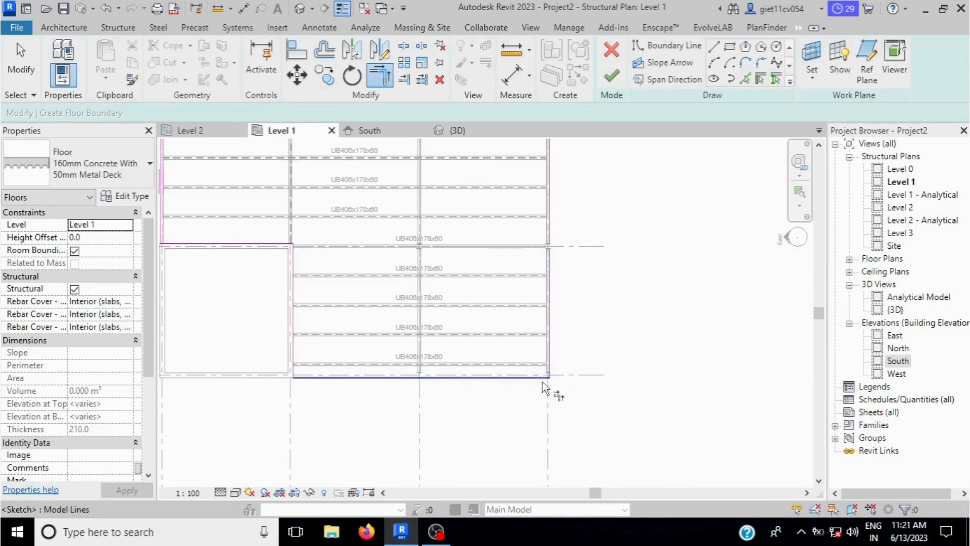
{"action": "scroll", "coordinate": [556, 364], "scroll_direction": "down", "scroll_amount": 2}
{"action": "scroll", "coordinate": [558, 336], "scroll_direction": "up", "scroll_amount": 4}
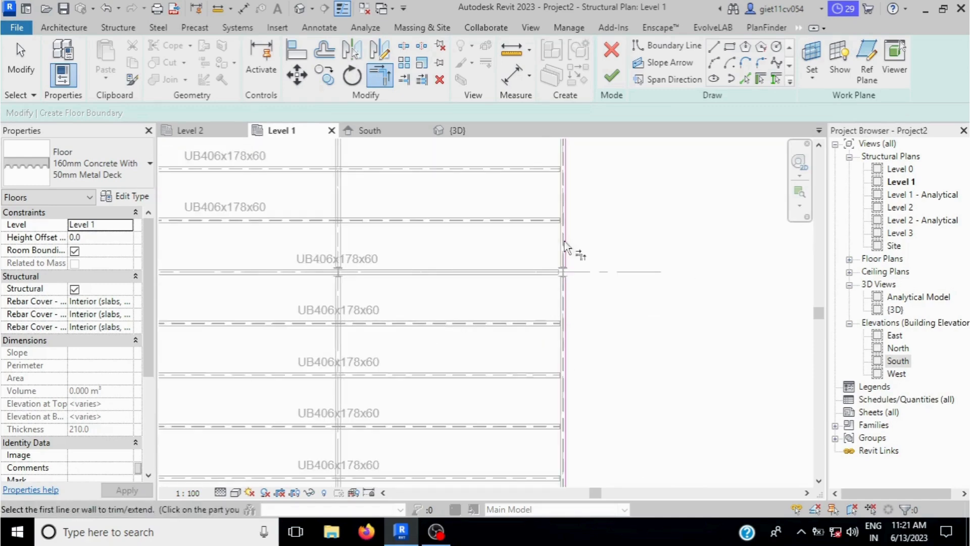
{"action": "scroll", "coordinate": [581, 343], "scroll_direction": "down", "scroll_amount": 3}
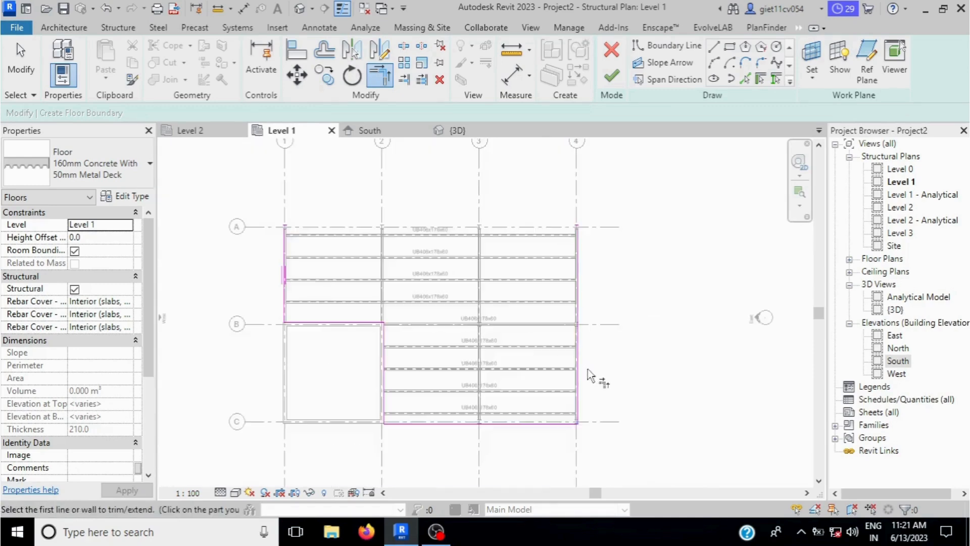
Extend the floor boundary line along grid A so it forms closed corners at columns A4 and A1
{"action": "scroll", "coordinate": [576, 329], "scroll_direction": "up", "scroll_amount": 5}
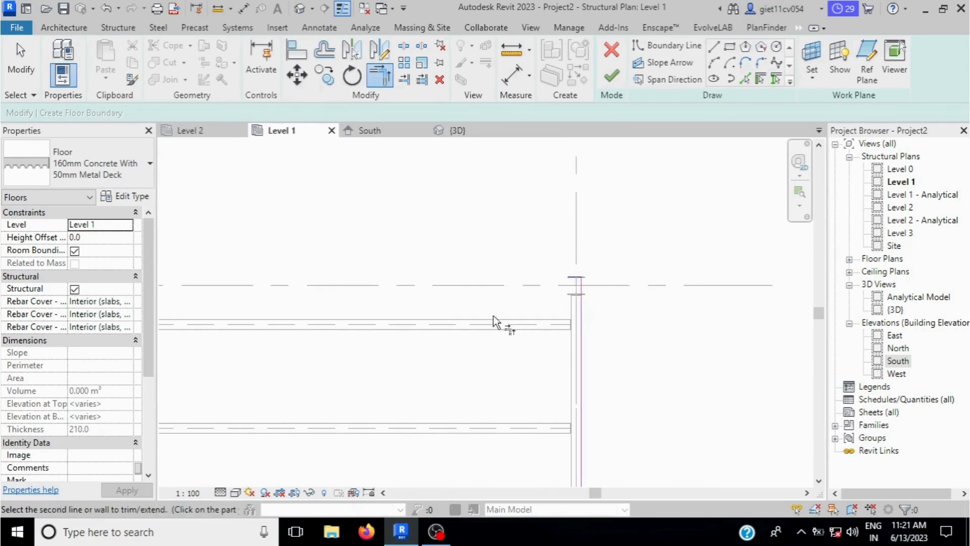
{"action": "scroll", "coordinate": [578, 324], "scroll_direction": "down", "scroll_amount": 3}
{"action": "scroll", "coordinate": [192, 313], "scroll_direction": "up", "scroll_amount": 4}
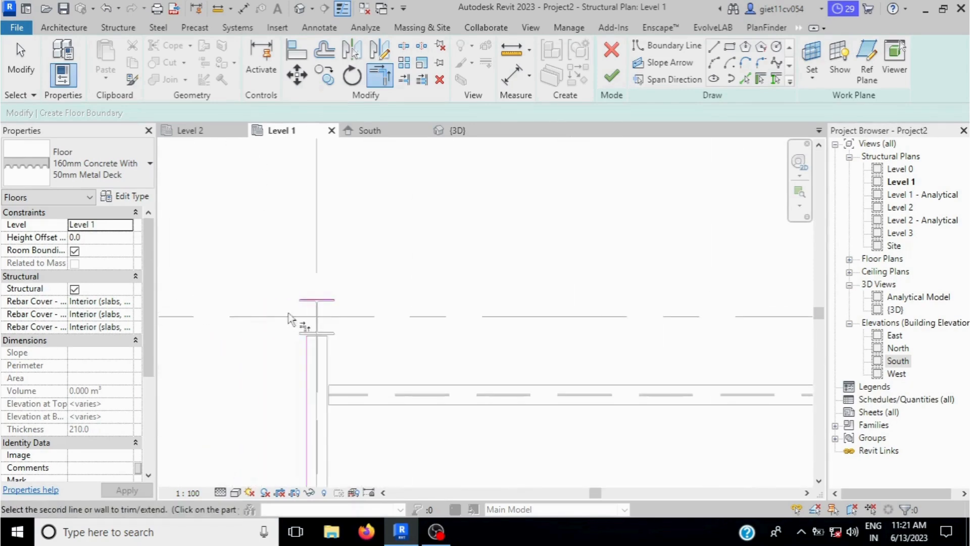
{"action": "left_click", "coordinate": [326, 306]}
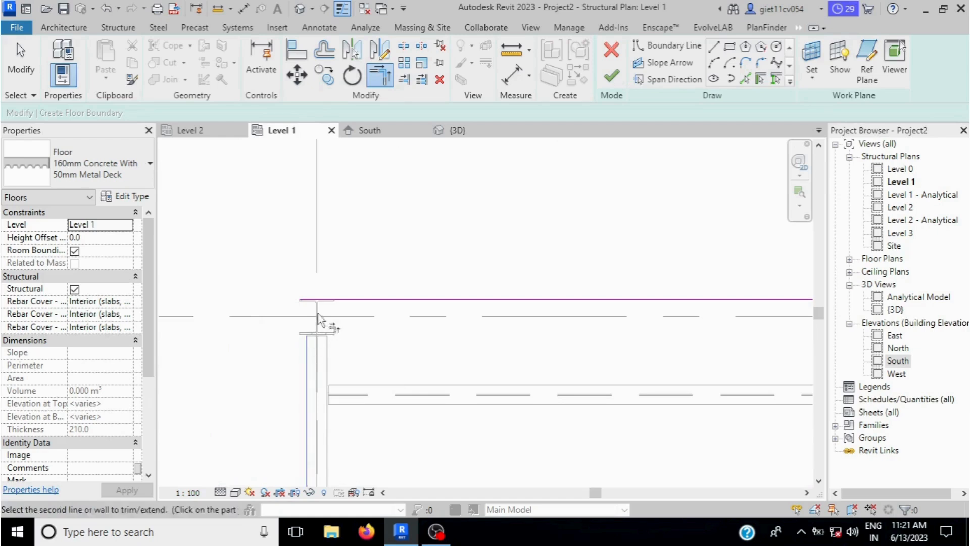
{"action": "scroll", "coordinate": [348, 261], "scroll_direction": "down", "scroll_amount": 2}
{"action": "scroll", "coordinate": [359, 283], "scroll_direction": "down", "scroll_amount": 3}
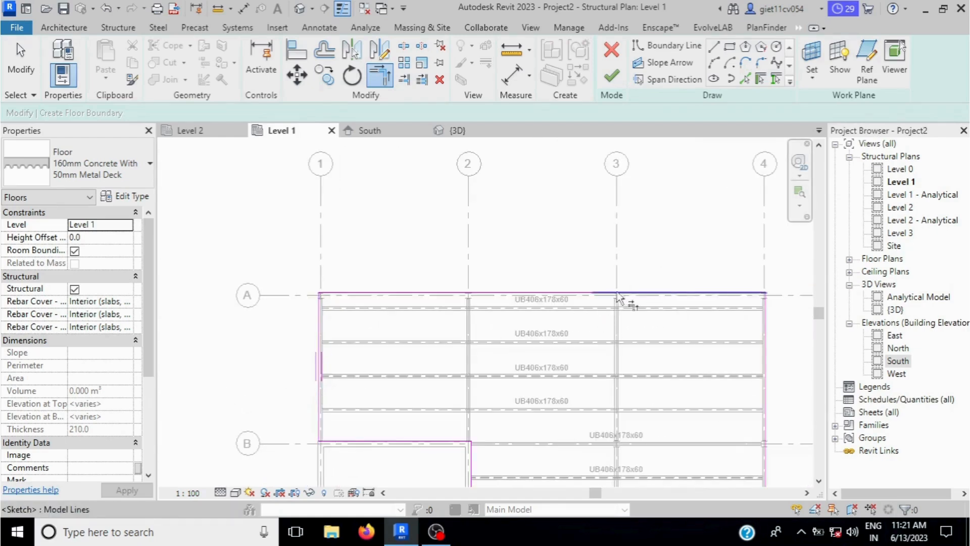
Set the metal deck span direction along the grid A edge and try to finish the floor boundary sketch
{"action": "left_click", "coordinate": [676, 81]}
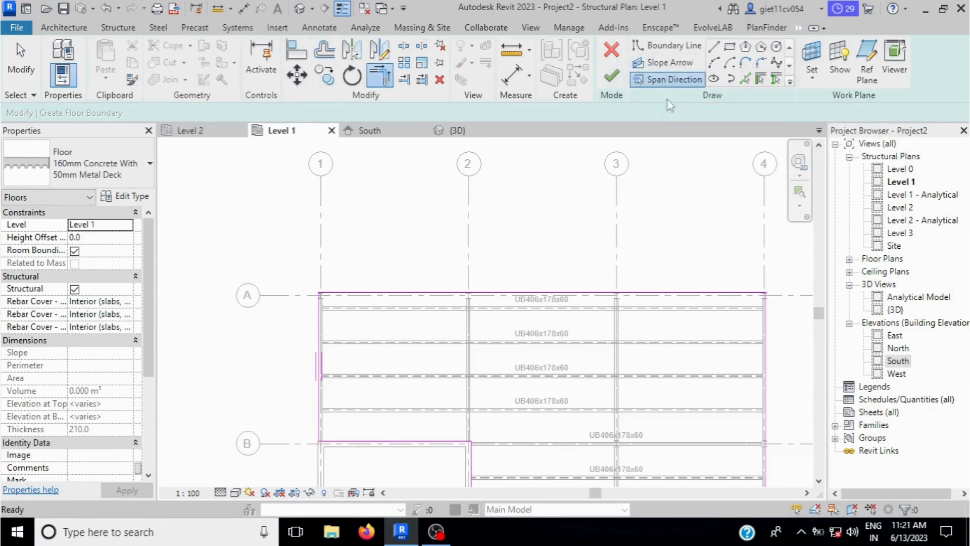
{"action": "scroll", "coordinate": [384, 285], "scroll_direction": "down", "scroll_amount": 2}
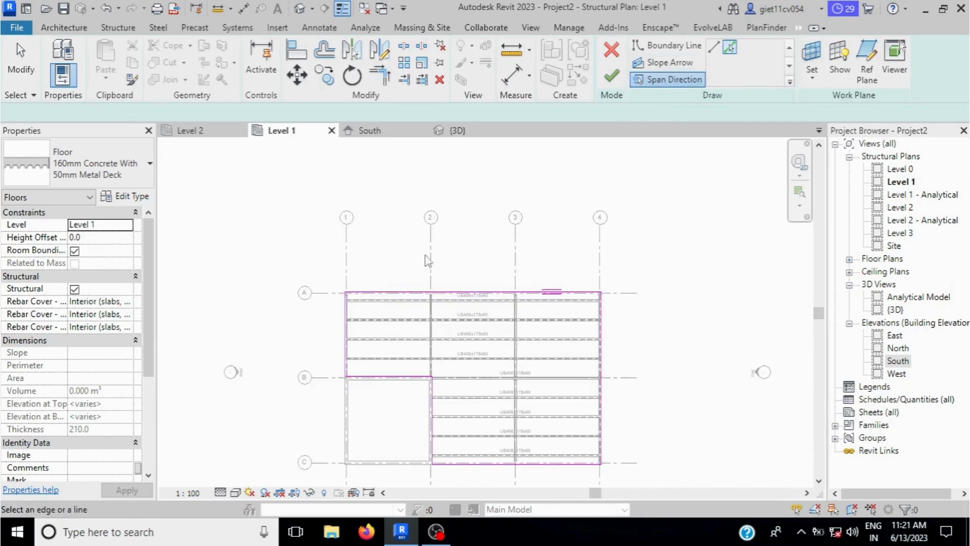
{"action": "left_click", "coordinate": [611, 76]}
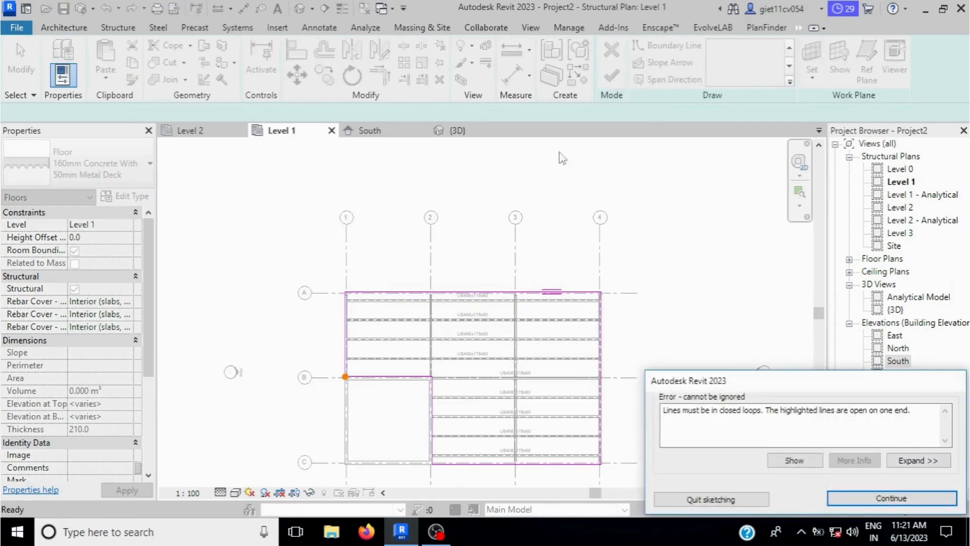
{"action": "scroll", "coordinate": [351, 396], "scroll_direction": "up", "scroll_amount": 3}
{"action": "key", "text": "Return"}
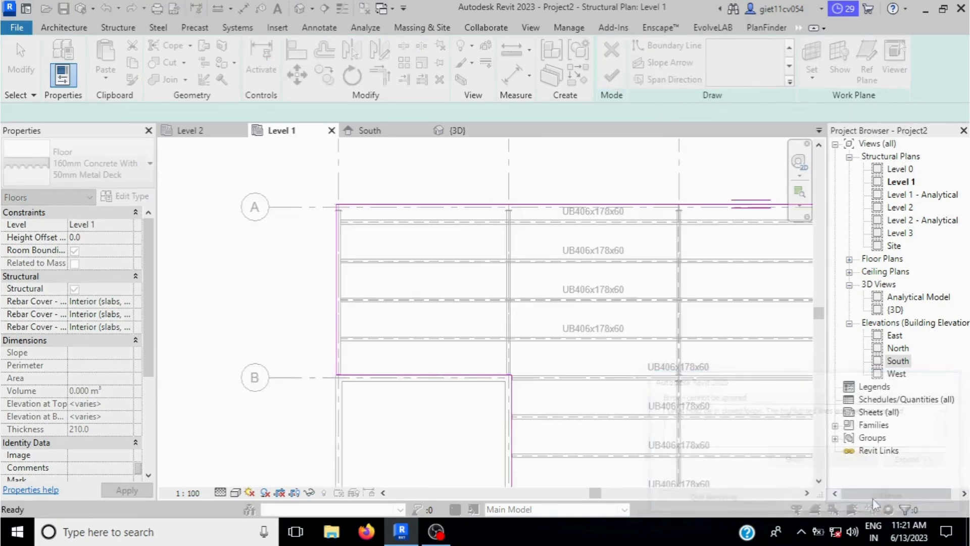
Trim the boundary lines along grids 1 and B into a closed corner at B1 and finish the Level 1 floor
{"action": "scroll", "coordinate": [311, 392], "scroll_direction": "up", "scroll_amount": 3}
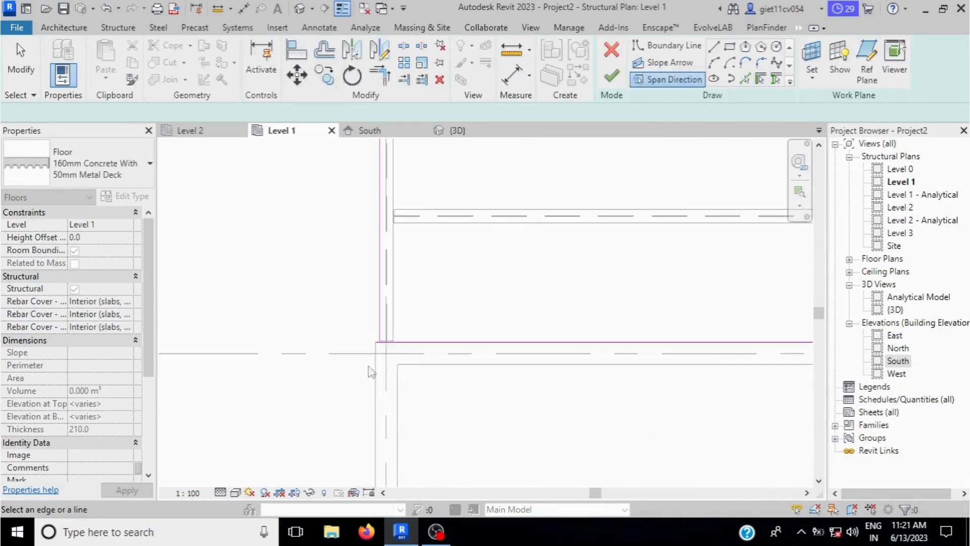
{"action": "left_click", "coordinate": [378, 80]}
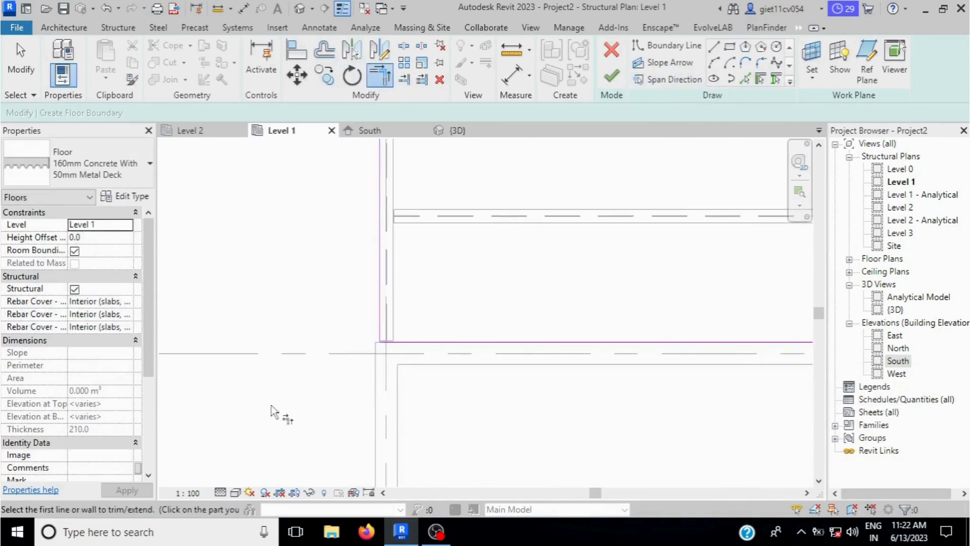
{"action": "scroll", "coordinate": [271, 412], "scroll_direction": "down", "scroll_amount": 3}
{"action": "left_click", "coordinate": [611, 77]}
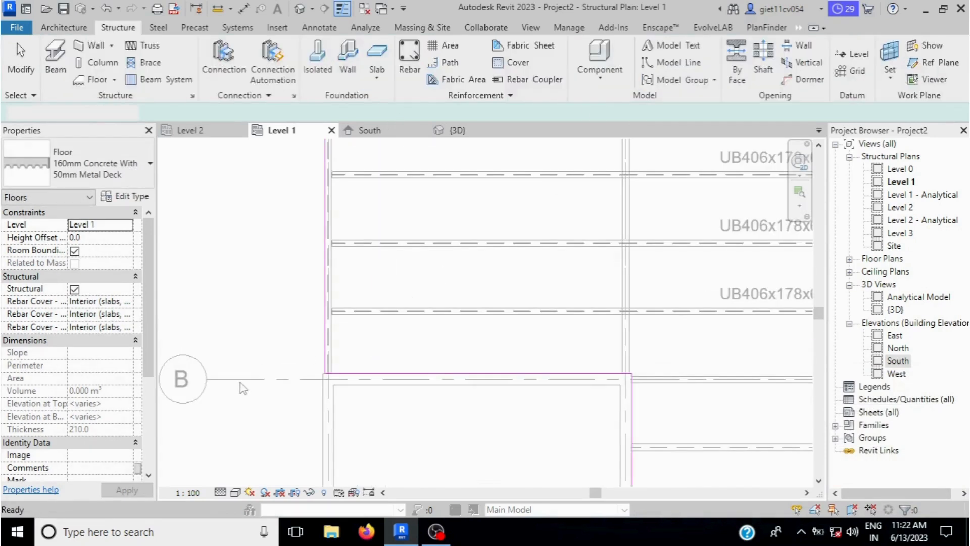
{"action": "scroll", "coordinate": [303, 362], "scroll_direction": "down", "scroll_amount": 3}
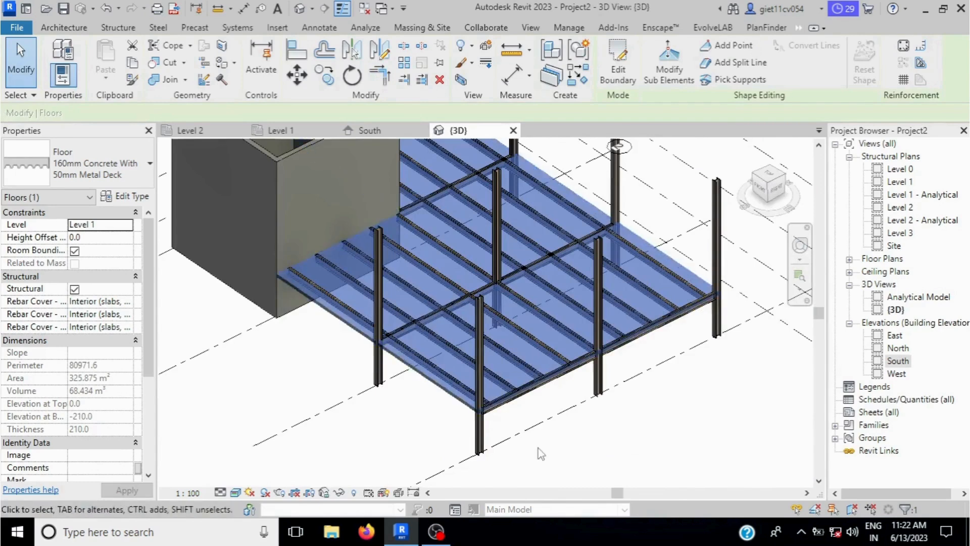
{"action": "key", "text": "Escape"}
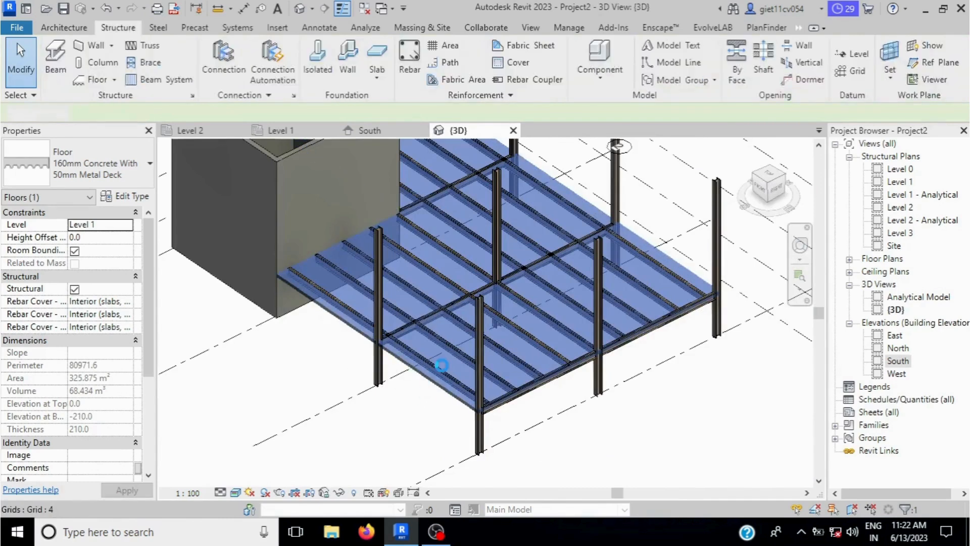
Select the Level 1 floor in the South elevation and nudge it up to a height offset of 320
{"action": "scroll", "coordinate": [475, 303], "scroll_direction": "up", "scroll_amount": 5}
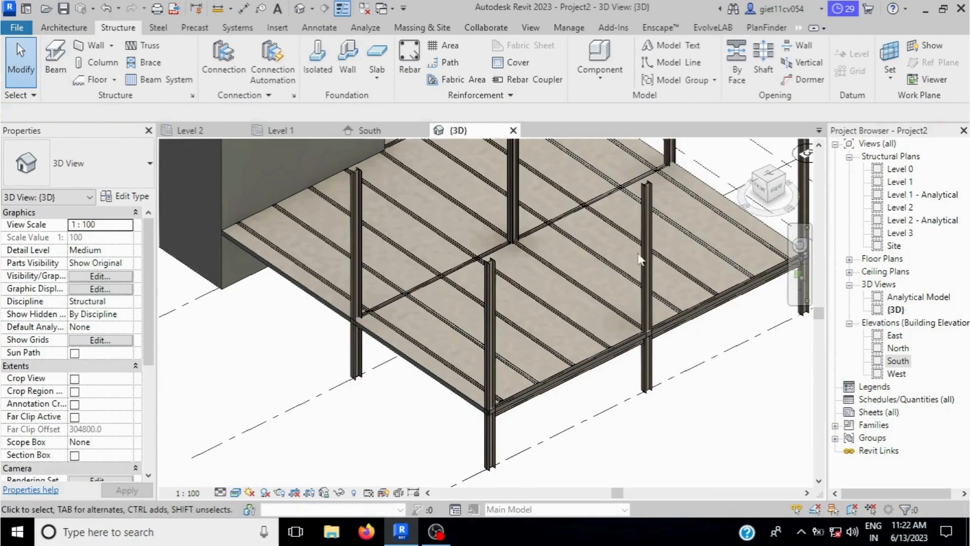
{"action": "scroll", "coordinate": [385, 355], "scroll_direction": "up", "scroll_amount": 4}
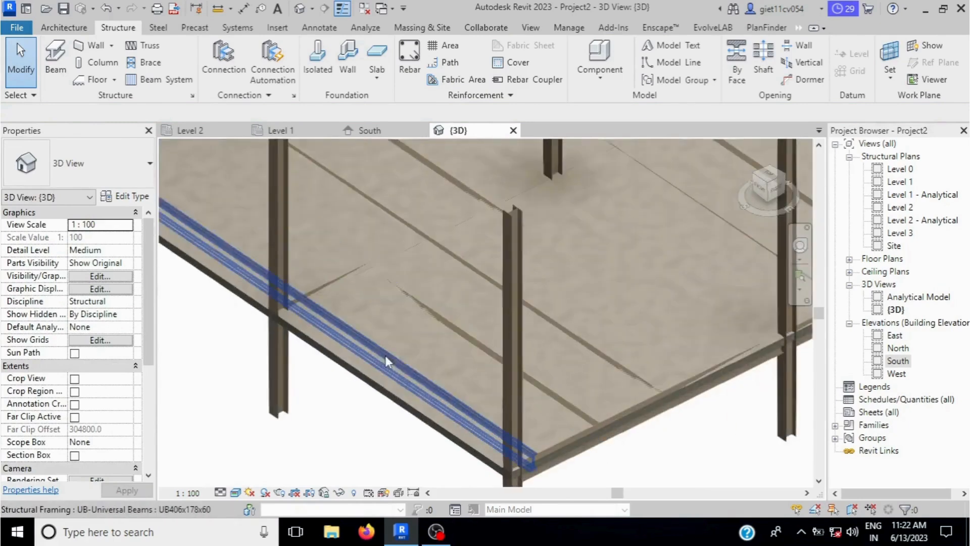
{"action": "scroll", "coordinate": [405, 348], "scroll_direction": "down", "scroll_amount": 3}
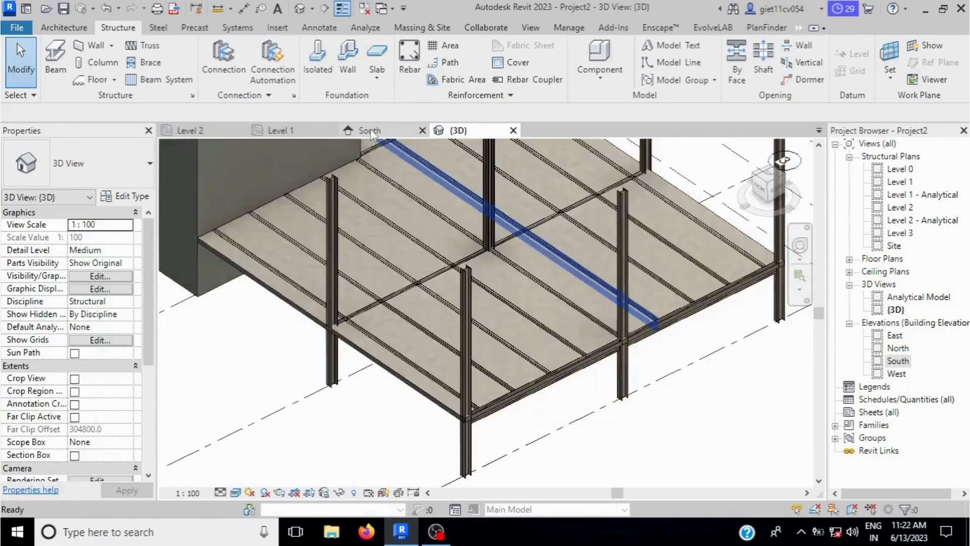
{"action": "left_click", "coordinate": [370, 130]}
{"action": "scroll", "coordinate": [437, 339], "scroll_direction": "up", "scroll_amount": 3}
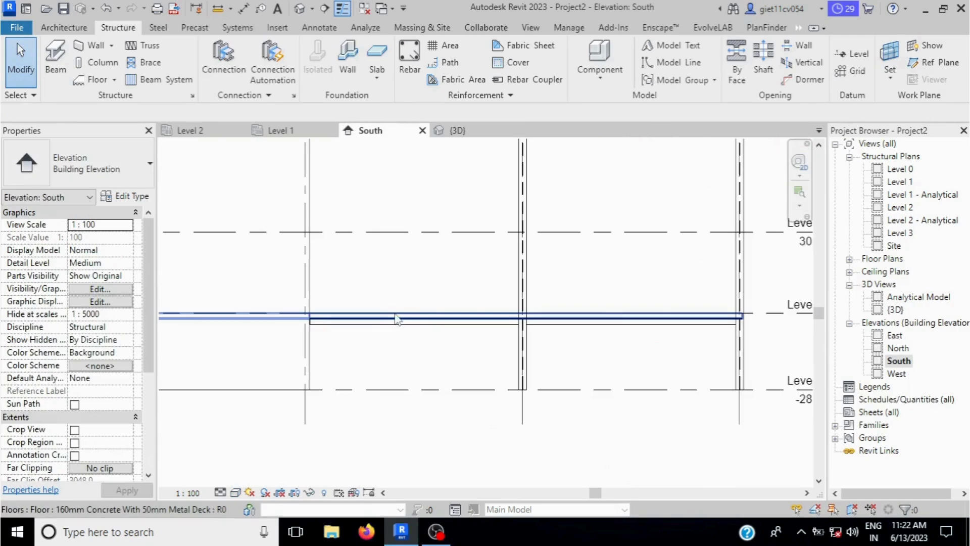
{"action": "left_click", "coordinate": [508, 352]}
{"action": "scroll", "coordinate": [536, 324], "scroll_direction": "down", "scroll_amount": 2}
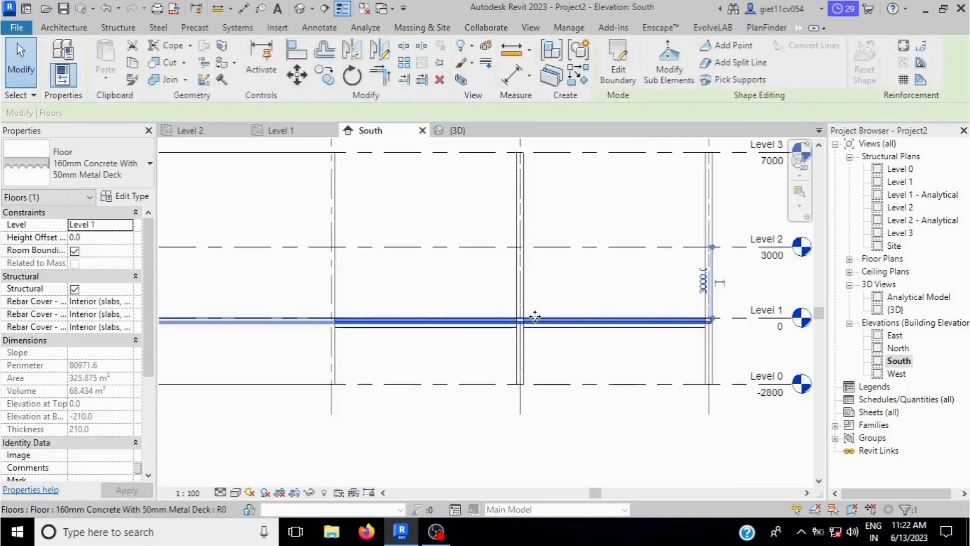
{"action": "scroll", "coordinate": [531, 319], "scroll_direction": "up", "scroll_amount": 5}
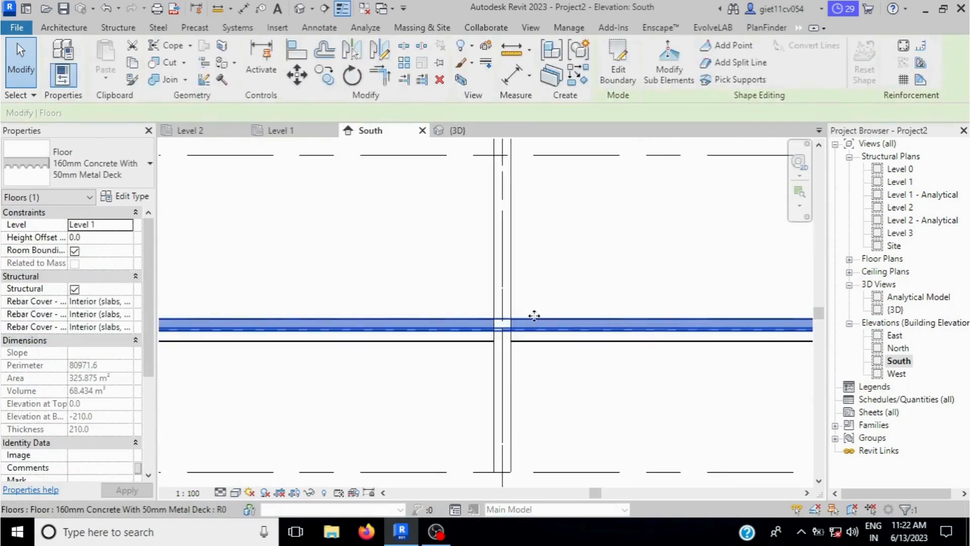
{"action": "scroll", "coordinate": [583, 312], "scroll_direction": "down", "scroll_amount": 2}
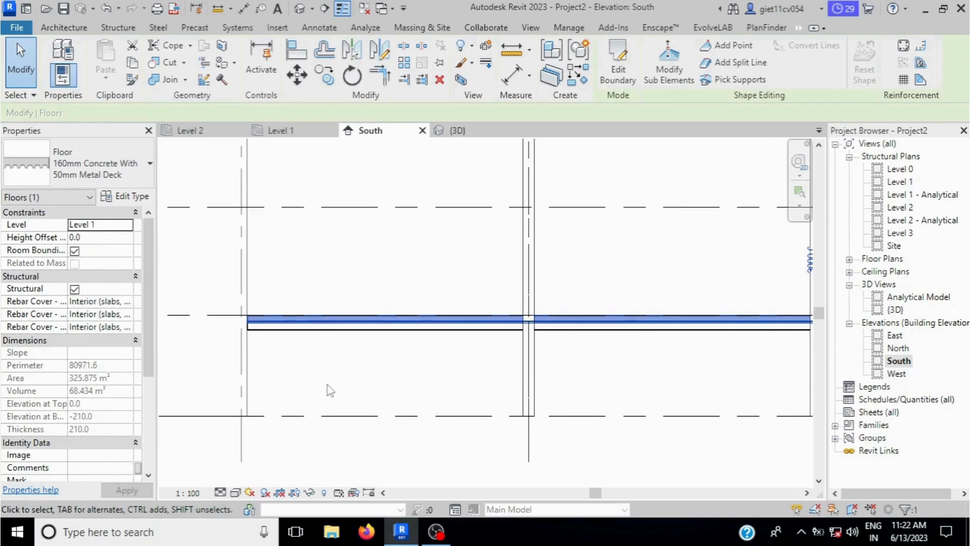
{"action": "key", "text": "Up"}
{"action": "key", "text": "Up"}
{"action": "key", "text": "Up"}
{"action": "key", "text": "Up"}
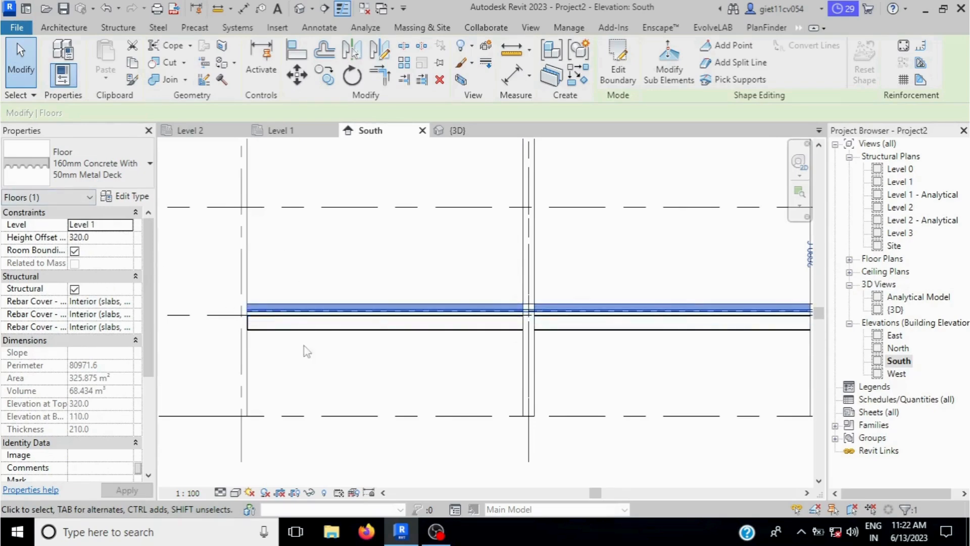
Nudge the floor down to a height offset of 220 so its underside sits just above the beam tops
{"action": "scroll", "coordinate": [304, 342], "scroll_direction": "up", "scroll_amount": 3}
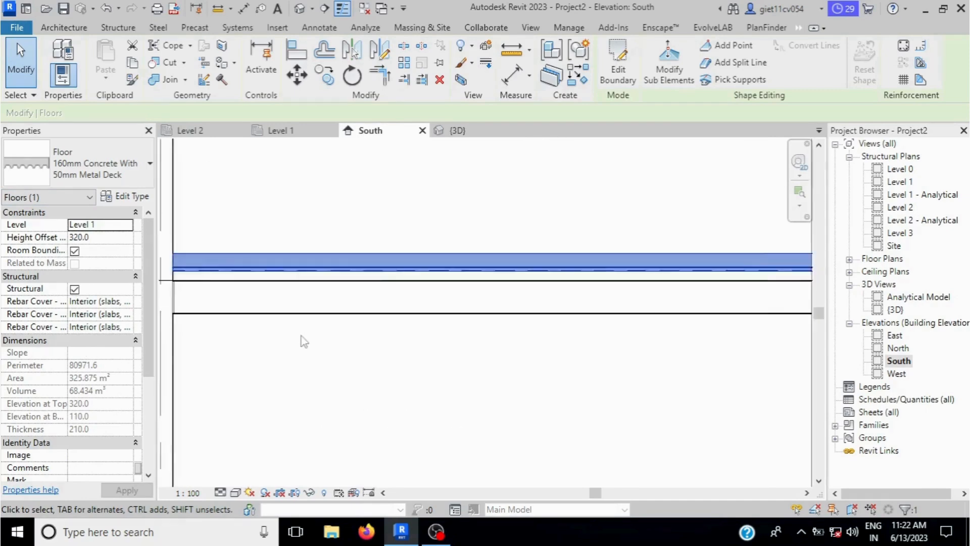
{"action": "key", "text": "Down"}
{"action": "key", "text": "Down"}
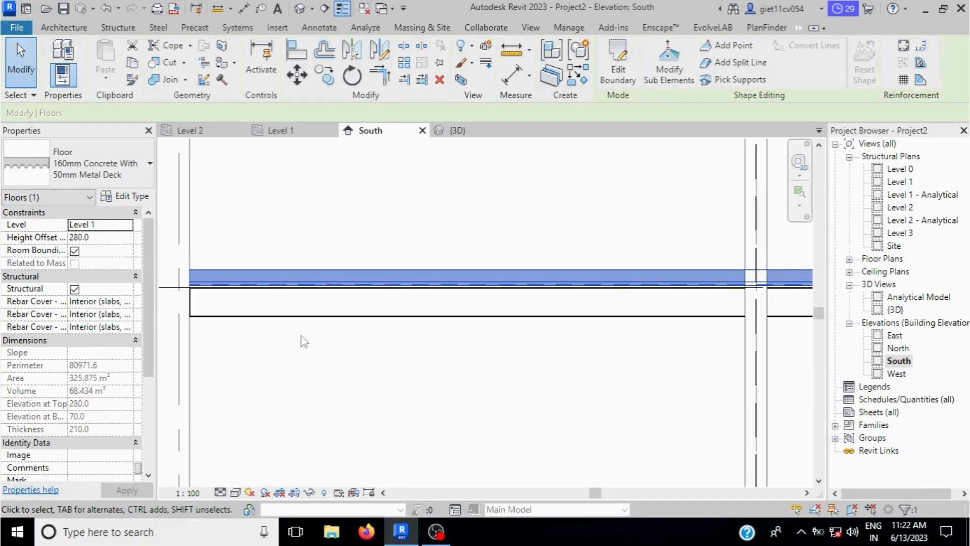
{"action": "scroll", "coordinate": [207, 299], "scroll_direction": "up", "scroll_amount": 2}
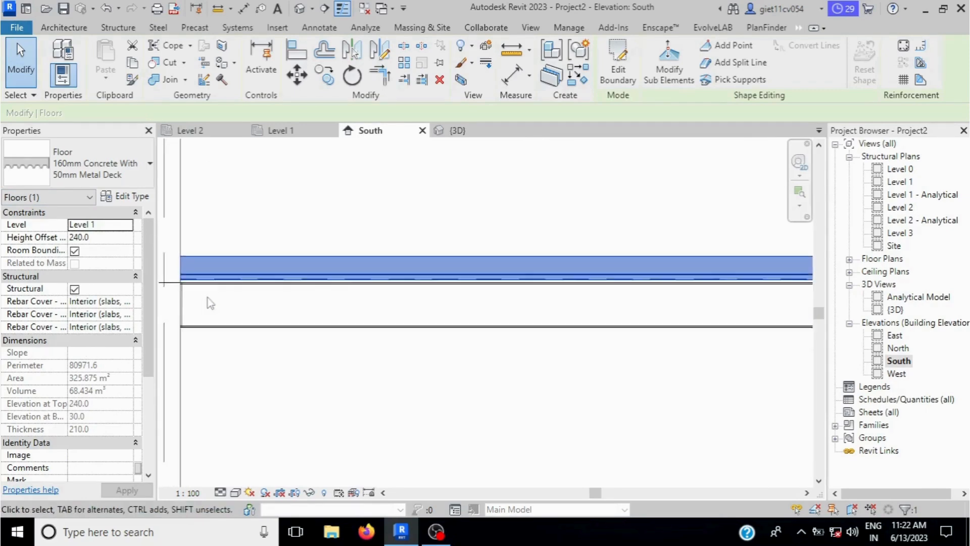
{"action": "key", "text": "Down"}
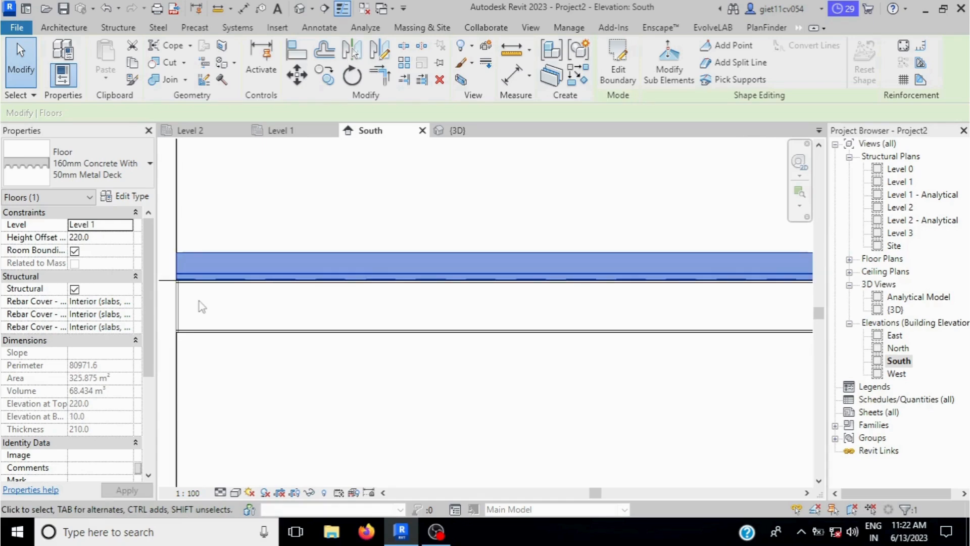
Examine in the 3D view how the raised Level 1 floor sits on the beams and around the columns
{"action": "left_click", "coordinate": [469, 131]}
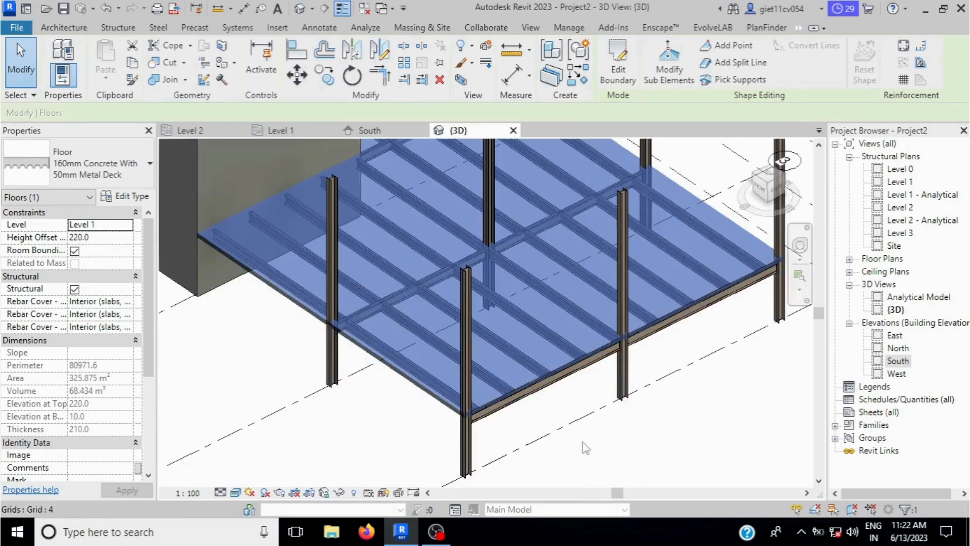
{"action": "left_click", "coordinate": [623, 439]}
{"action": "scroll", "coordinate": [453, 393], "scroll_direction": "down", "scroll_amount": 5}
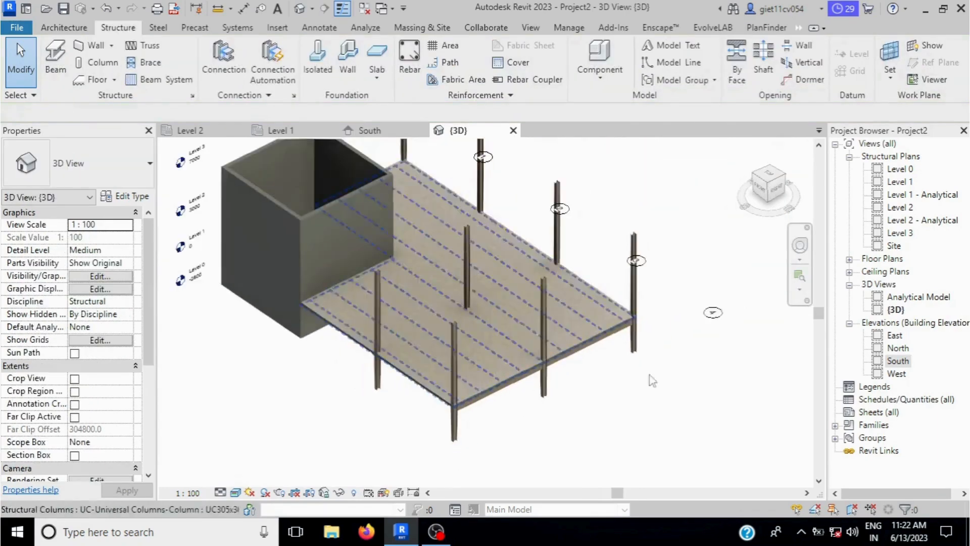
{"action": "scroll", "coordinate": [697, 349], "scroll_direction": "up", "scroll_amount": 2}
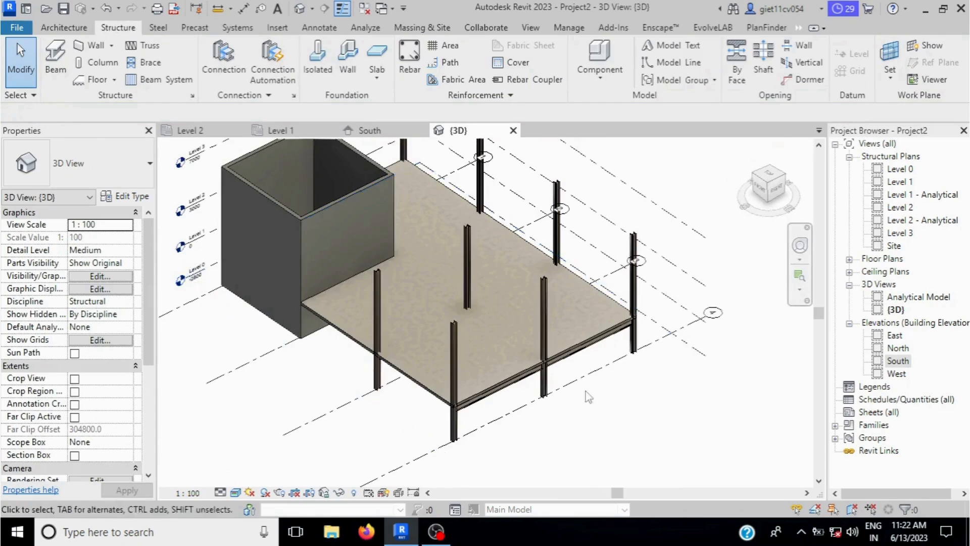
{"action": "scroll", "coordinate": [639, 386], "scroll_direction": "up", "scroll_amount": 3}
{"action": "scroll", "coordinate": [639, 386], "scroll_direction": "down", "scroll_amount": 3}
{"action": "scroll", "coordinate": [637, 384], "scroll_direction": "up", "scroll_amount": 2}
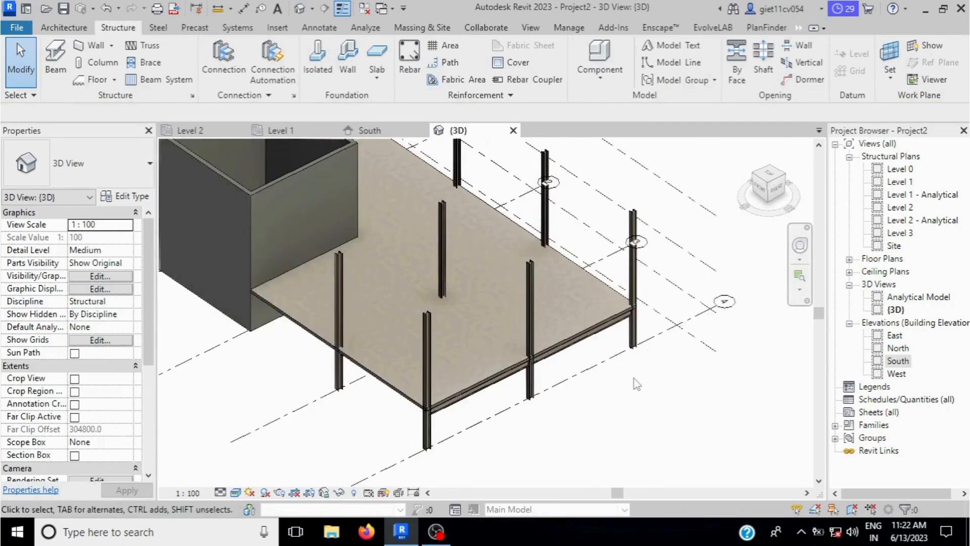
{"action": "scroll", "coordinate": [636, 384], "scroll_direction": "down", "scroll_amount": 3}
{"action": "scroll", "coordinate": [490, 383], "scroll_direction": "up", "scroll_amount": 5}
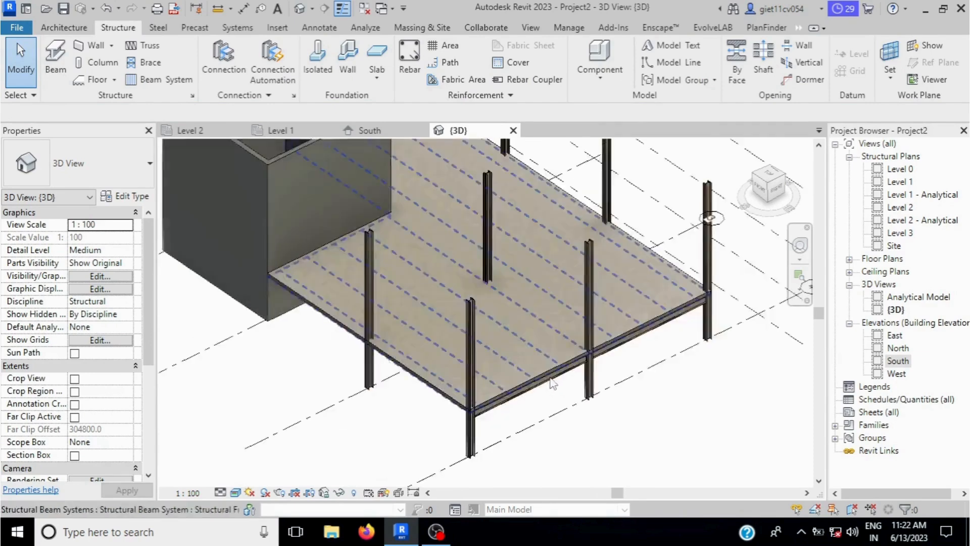
{"action": "scroll", "coordinate": [550, 378], "scroll_direction": "down", "scroll_amount": 1}
From the right side view, copy the Level 1 floor and its beams and paste them aligned to Level 2 and Level 3
{"action": "left_click", "coordinate": [759, 188]}
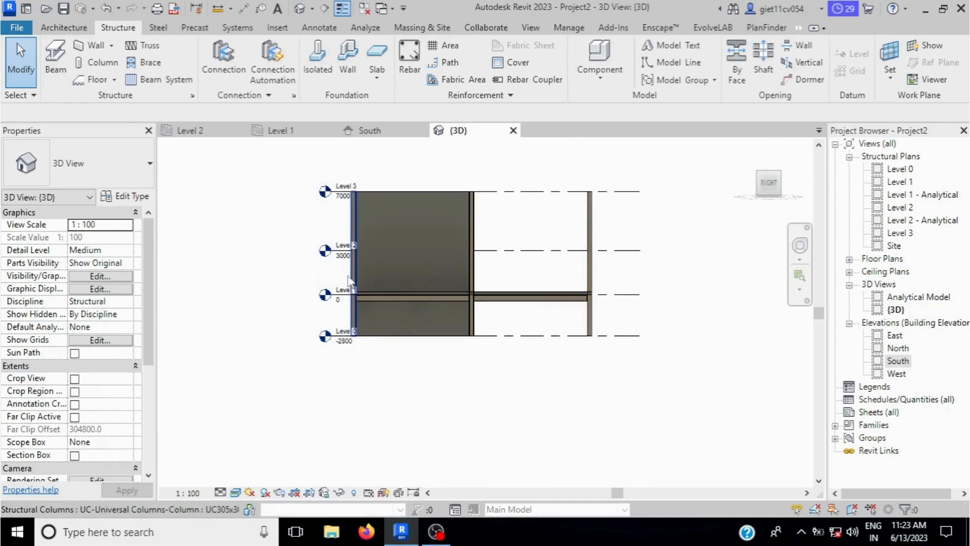
{"action": "left_click_drag", "start_coordinate": [553, 322], "coordinate": [629, 321]}
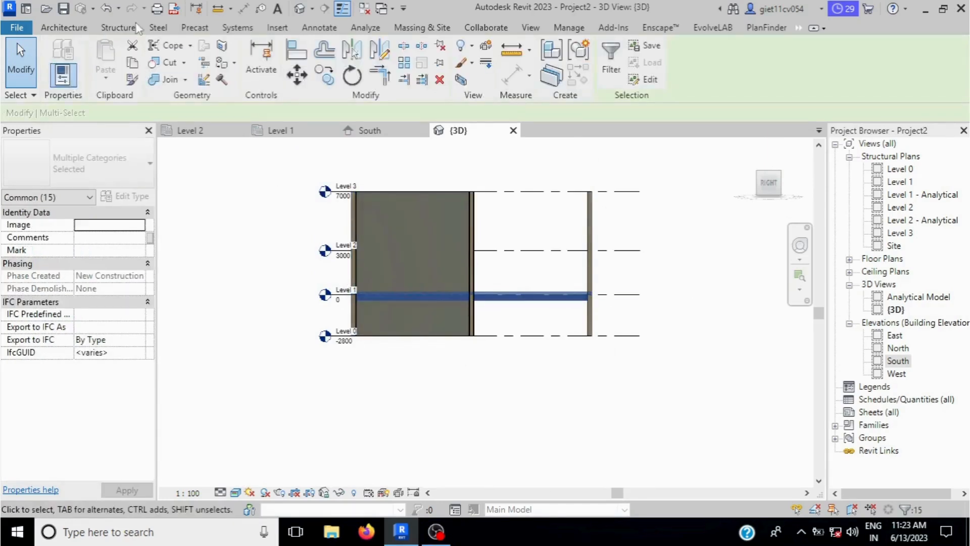
{"action": "left_click", "coordinate": [136, 63]}
{"action": "left_click", "coordinate": [106, 81]}
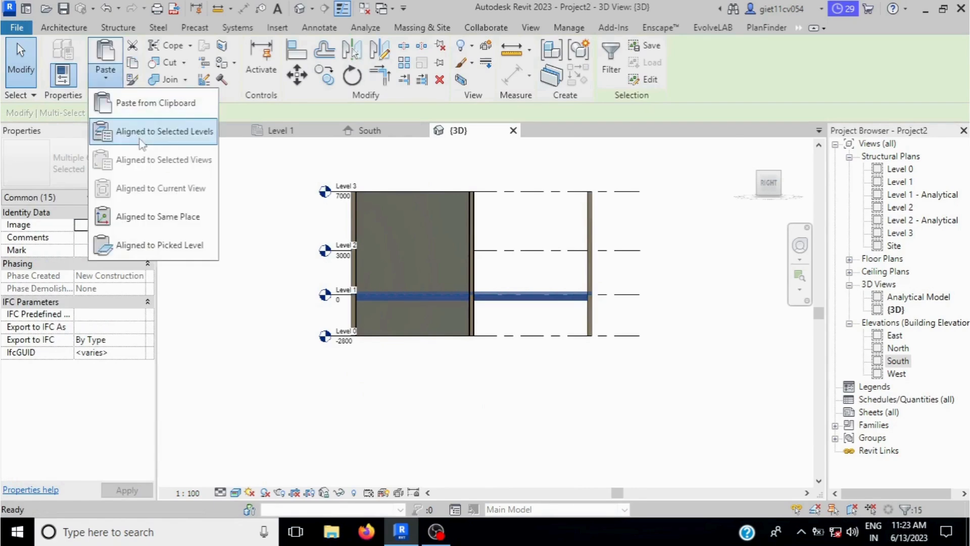
{"action": "left_click", "coordinate": [150, 139]}
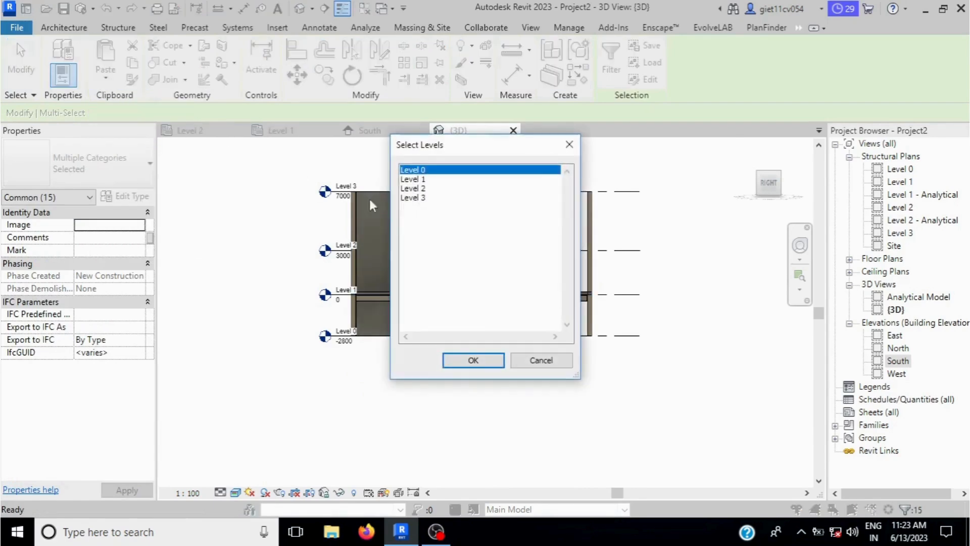
{"action": "left_click", "coordinate": [415, 188]}
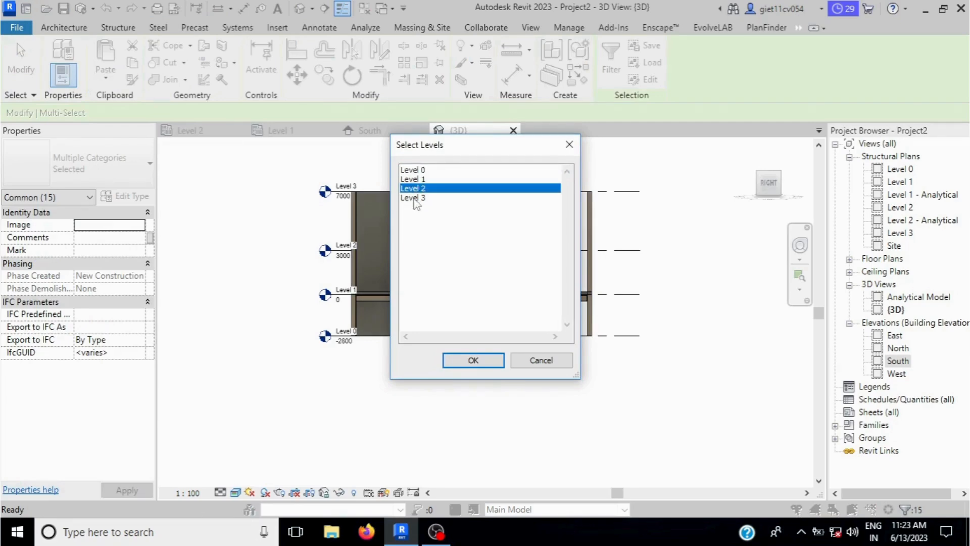
{"action": "left_click", "coordinate": [415, 198], "text": "ctrl"}
{"action": "left_click", "coordinate": [475, 360]}
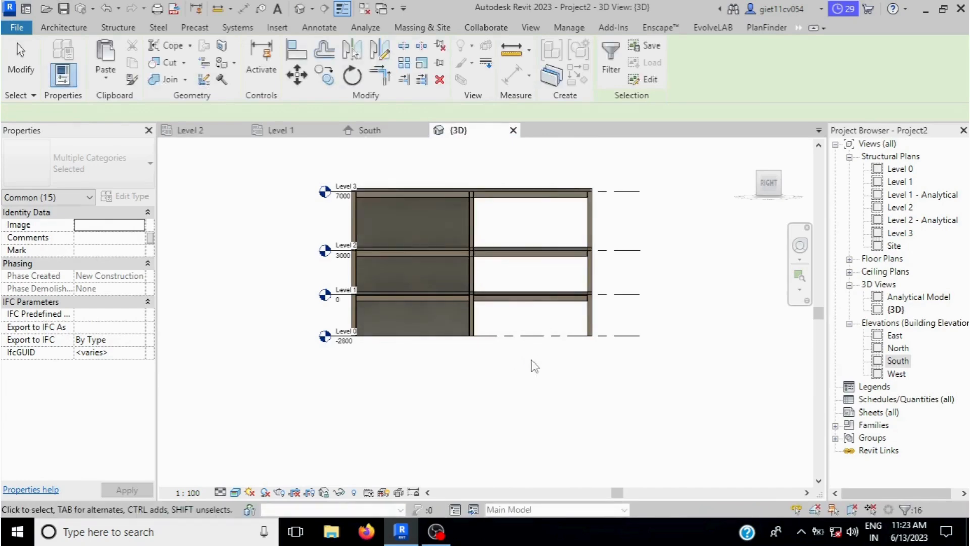
Clear the selection and inspect the pasted floors and the walled core in an isometric view
{"action": "left_click", "coordinate": [773, 190]}
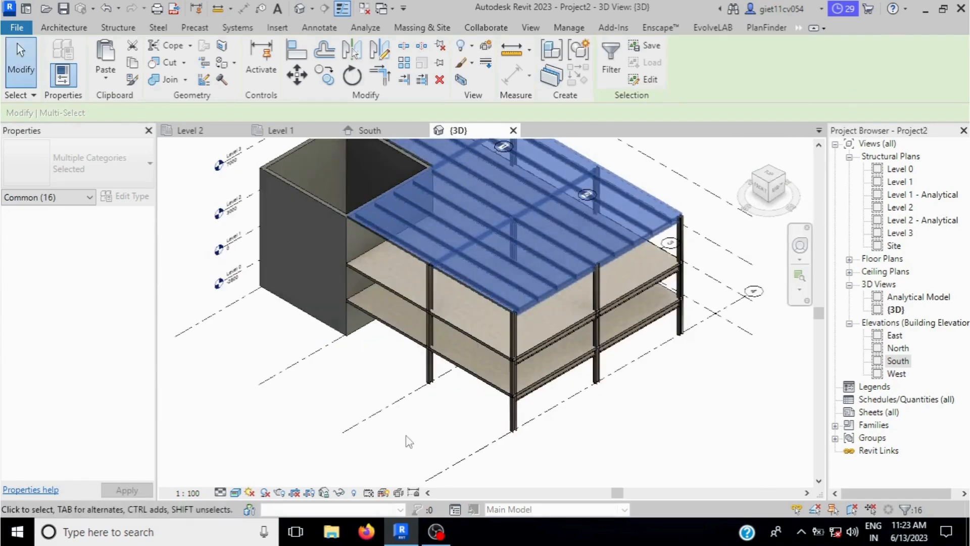
{"action": "left_click", "coordinate": [409, 442]}
{"action": "mouse_move", "coordinate": [777, 191]}
{"action": "left_mouse_down"}
{"action": "mouse_move", "coordinate": [785, 184]}
{"action": "mouse_move", "coordinate": [723, 275]}
{"action": "left_mouse_up"}
{"action": "scroll", "coordinate": [534, 401], "scroll_direction": "down", "scroll_amount": 2}
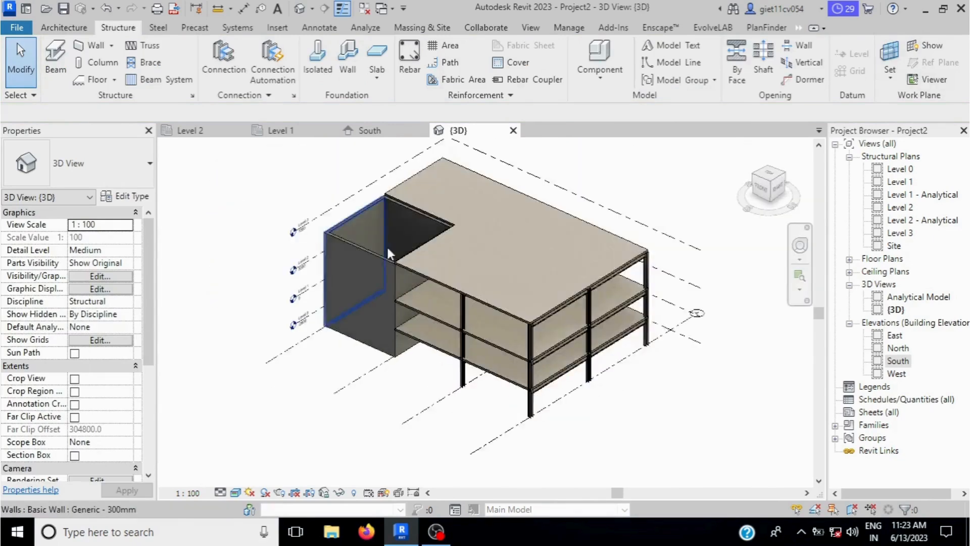
{"action": "scroll", "coordinate": [384, 248], "scroll_direction": "up", "scroll_amount": 3}
{"action": "scroll", "coordinate": [349, 253], "scroll_direction": "up", "scroll_amount": 1}
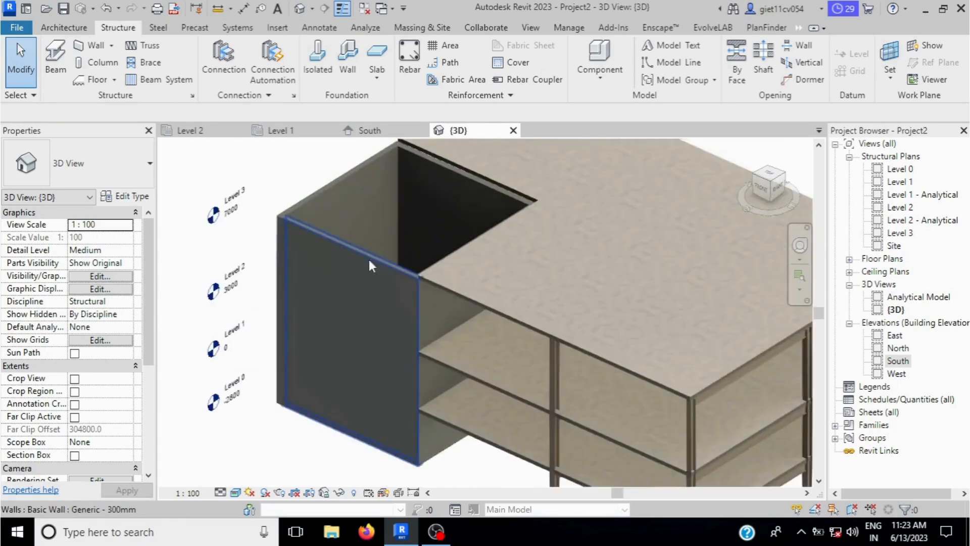
Select the chain of four core walls and set their top offset to 2000
{"action": "scroll", "coordinate": [369, 262], "scroll_direction": "up", "scroll_amount": 1}
{"action": "left_click", "coordinate": [398, 273]}
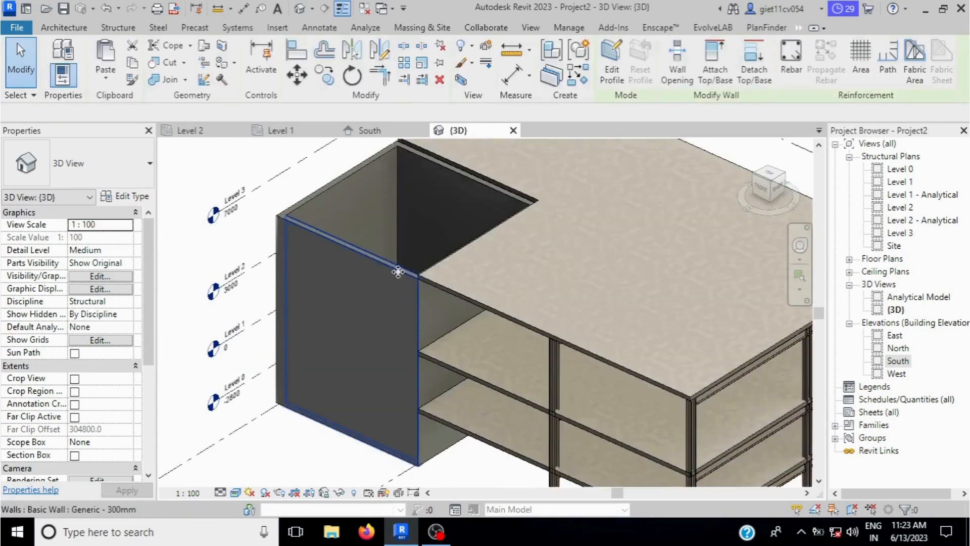
{"action": "key", "text": "Tab"}
{"action": "left_click", "coordinate": [398, 272]}
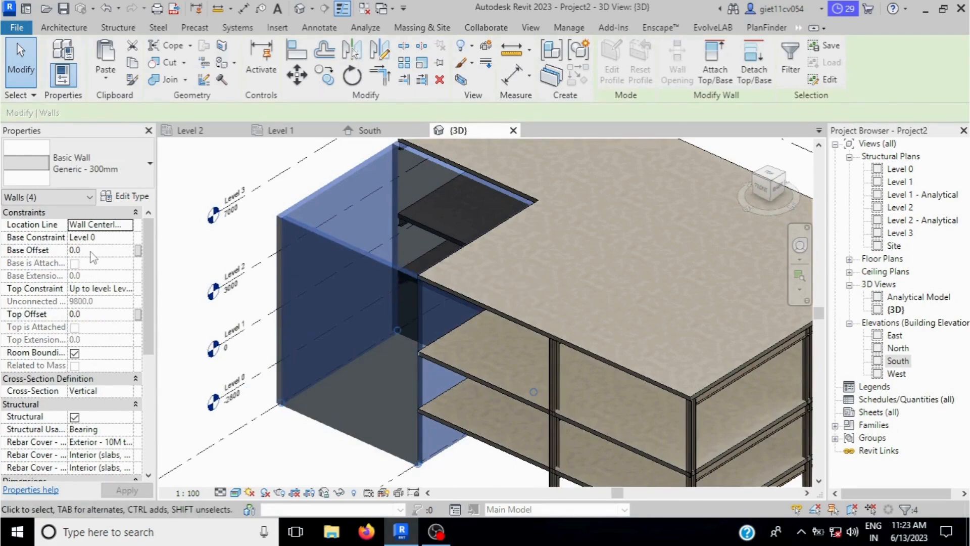
{"action": "left_click", "coordinate": [93, 315]}
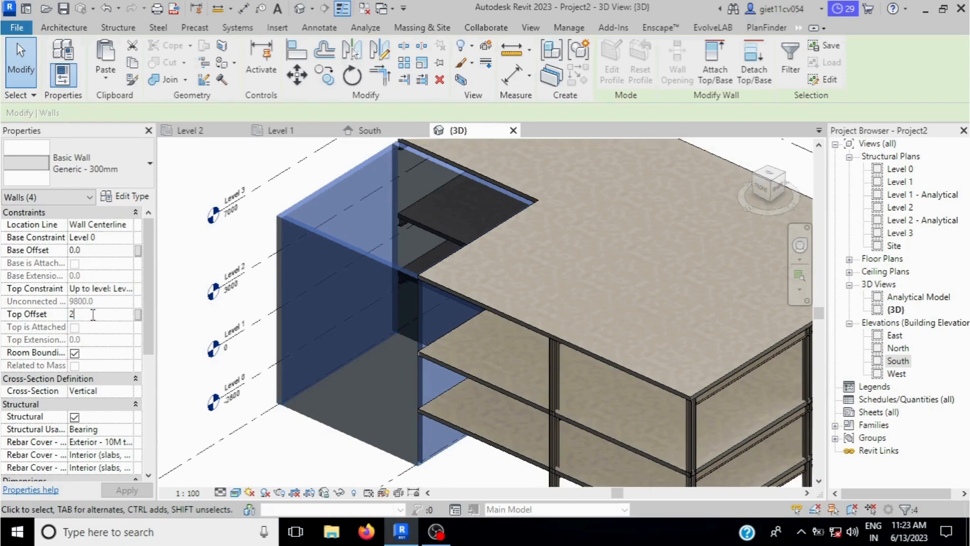
{"action": "type", "text": "2000"}
{"action": "key", "text": "Return"}
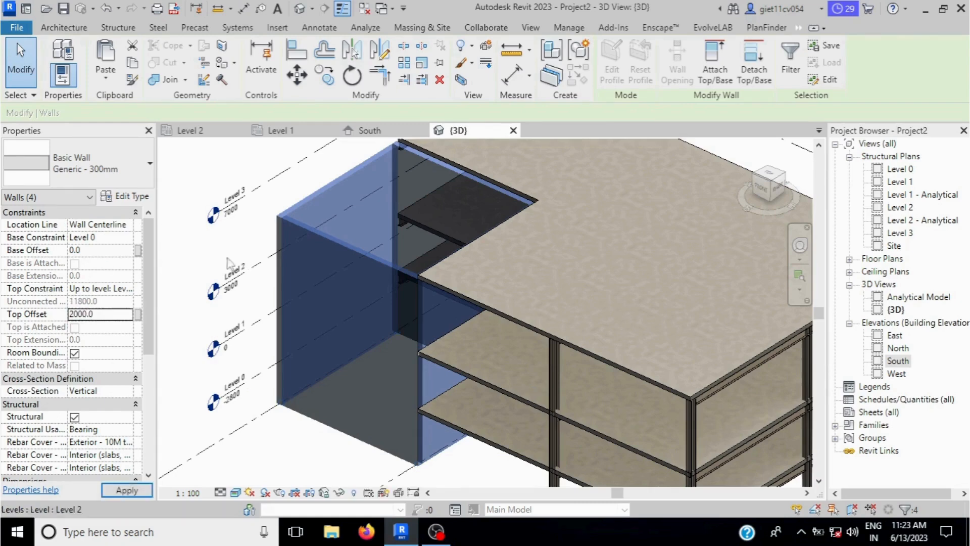
{"action": "left_click", "coordinate": [218, 263]}
Examine the raised core walls and the beam framing under the floors from above and below in the 3D view
{"action": "scroll", "coordinate": [277, 321], "scroll_direction": "down", "scroll_amount": 2}
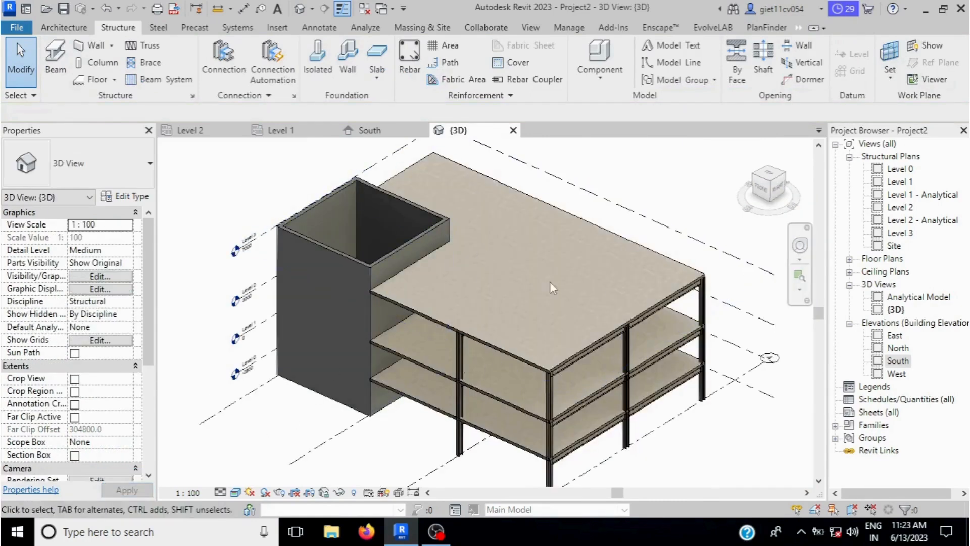
{"action": "scroll", "coordinate": [529, 232], "scroll_direction": "down", "scroll_amount": 1}
{"action": "mouse_move", "coordinate": [773, 189]}
{"action": "left_mouse_down"}
{"action": "mouse_move", "coordinate": [778, 486]}
{"action": "mouse_move", "coordinate": [777, 471]}
{"action": "mouse_move", "coordinate": [539, 268]}
{"action": "left_mouse_up"}
{"action": "scroll", "coordinate": [541, 254], "scroll_direction": "up", "scroll_amount": 4}
{"action": "scroll", "coordinate": [450, 306], "scroll_direction": "down", "scroll_amount": 3}
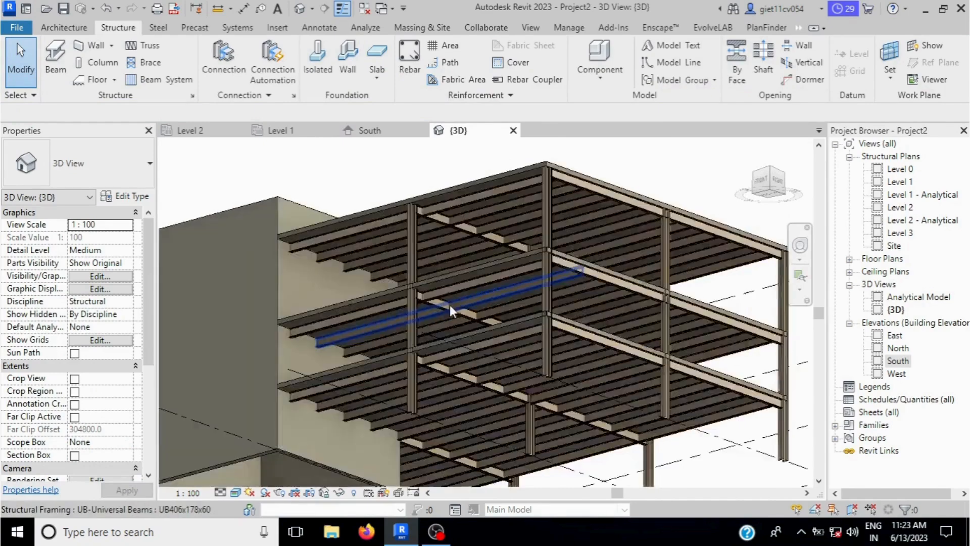
{"action": "scroll", "coordinate": [469, 353], "scroll_direction": "down", "scroll_amount": 1}
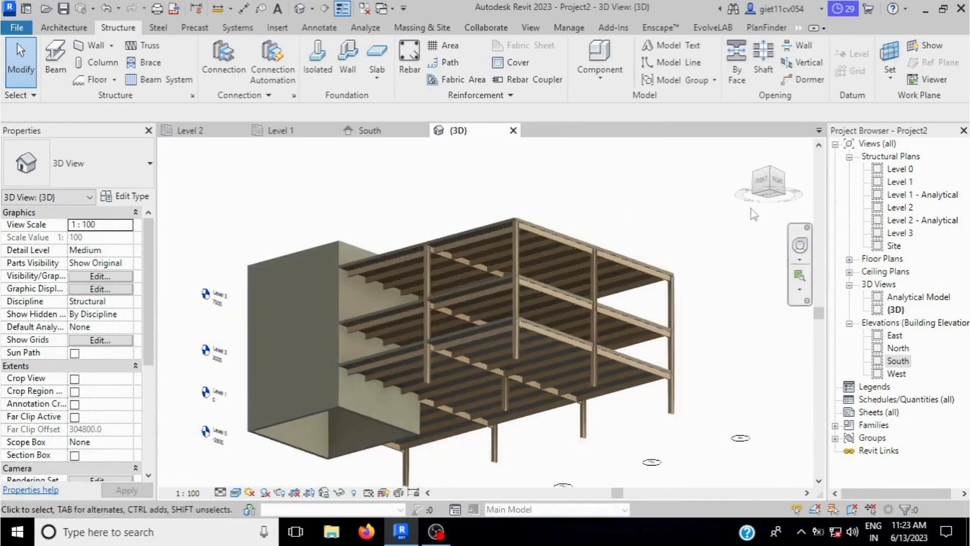
{"action": "left_click_drag", "start_coordinate": [772, 177], "coordinate": [779, 221]}
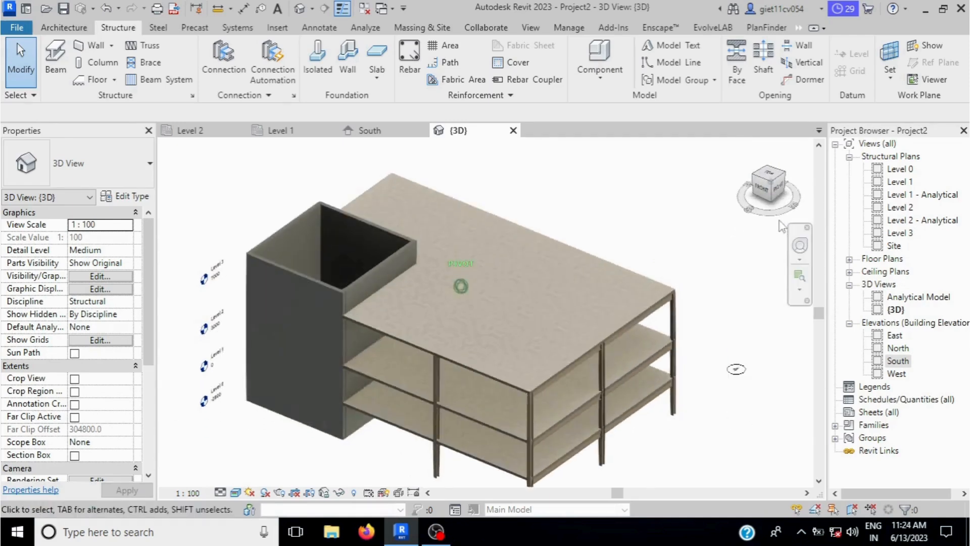
{"action": "scroll", "coordinate": [617, 348], "scroll_direction": "down", "scroll_amount": 1}
{"action": "scroll", "coordinate": [623, 385], "scroll_direction": "down", "scroll_amount": 2}
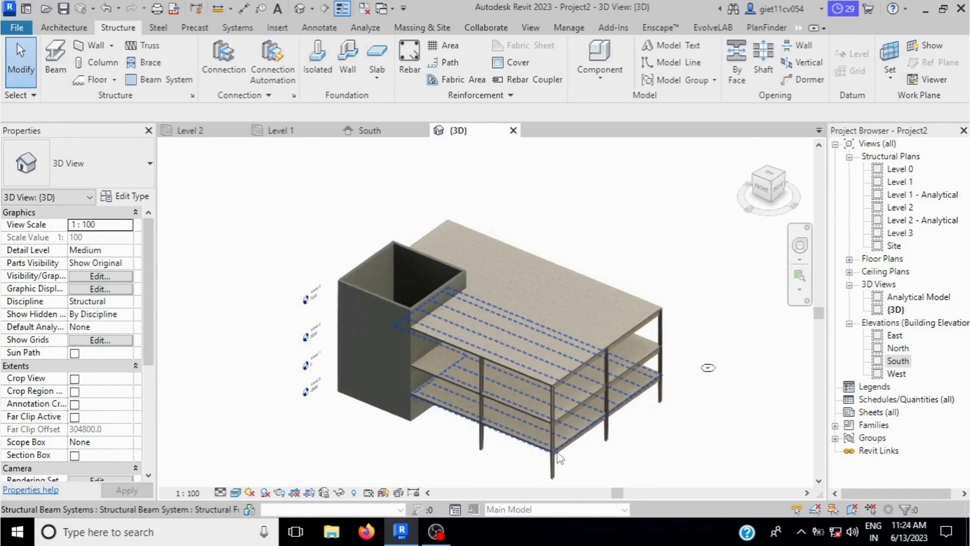
In the Level 0 plan, place 1800 x 1200 x 450mm rectangular isolated footings at the four columns in the row north of the core
{"action": "left_click", "coordinate": [277, 130]}
{"action": "double_click", "coordinate": [901, 170]}
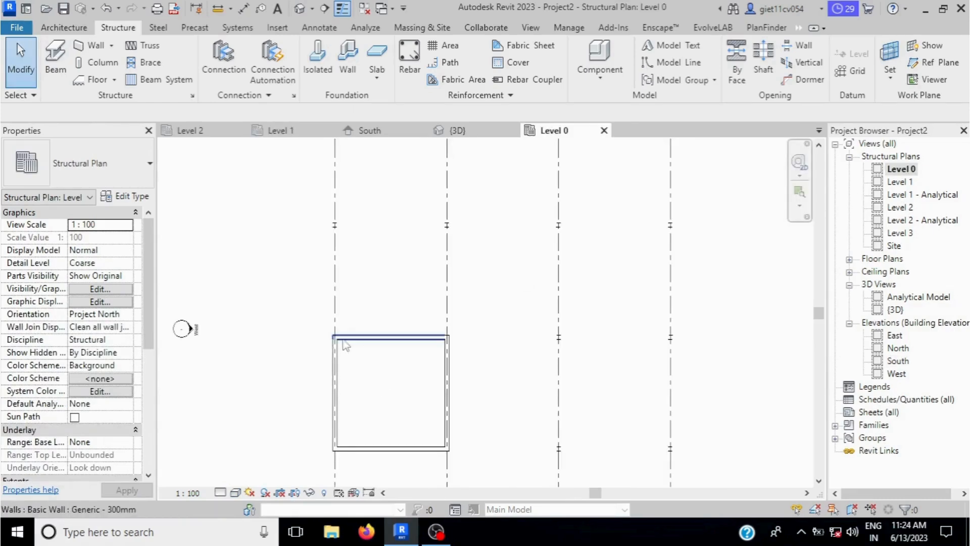
{"action": "left_click", "coordinate": [319, 75]}
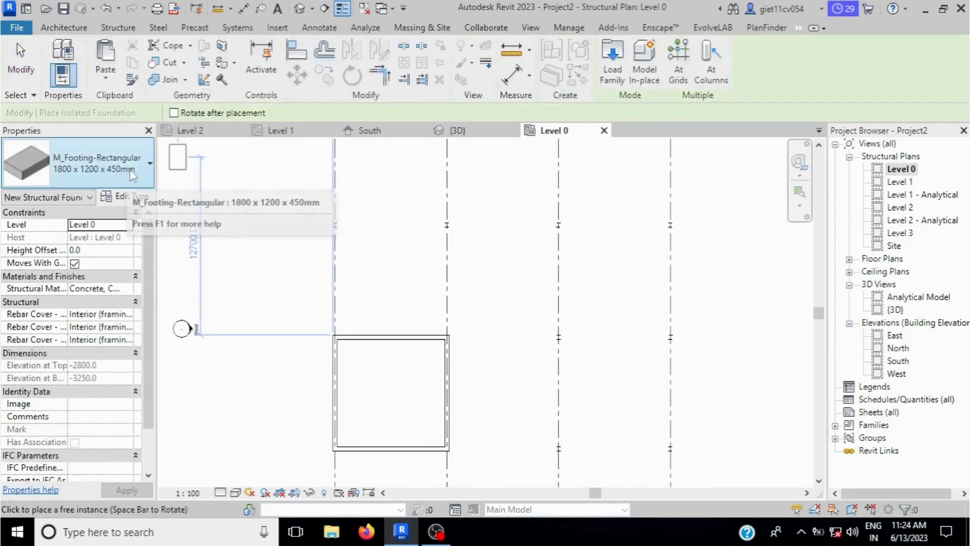
{"action": "left_click", "coordinate": [133, 177]}
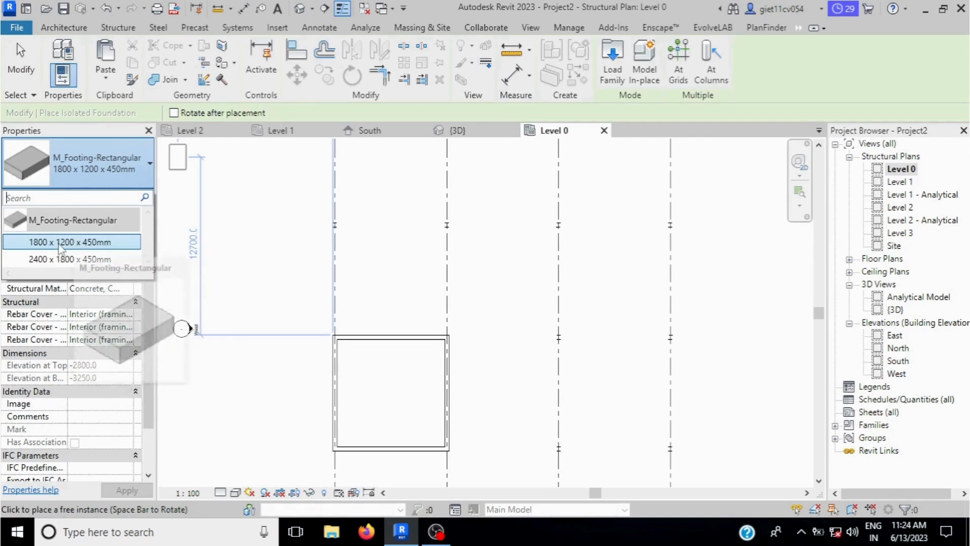
{"action": "left_click", "coordinate": [73, 242]}
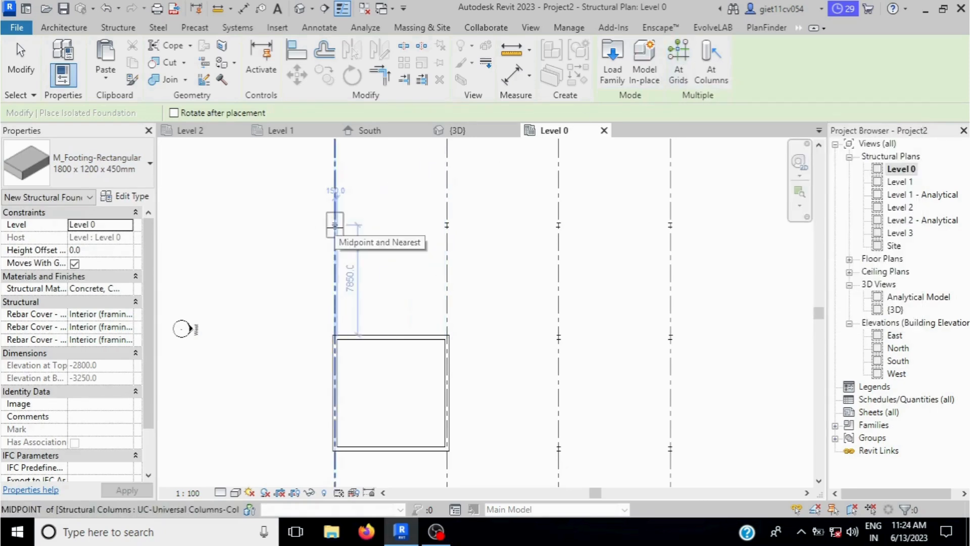
{"action": "scroll", "coordinate": [335, 226], "scroll_direction": "up", "scroll_amount": 2}
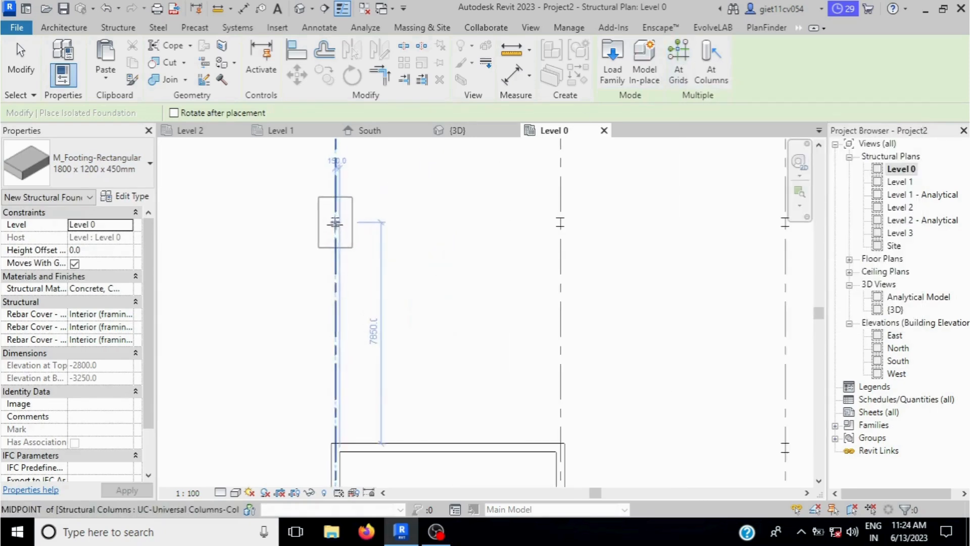
{"action": "left_click", "coordinate": [360, 214]}
{"action": "left_click", "coordinate": [559, 222]}
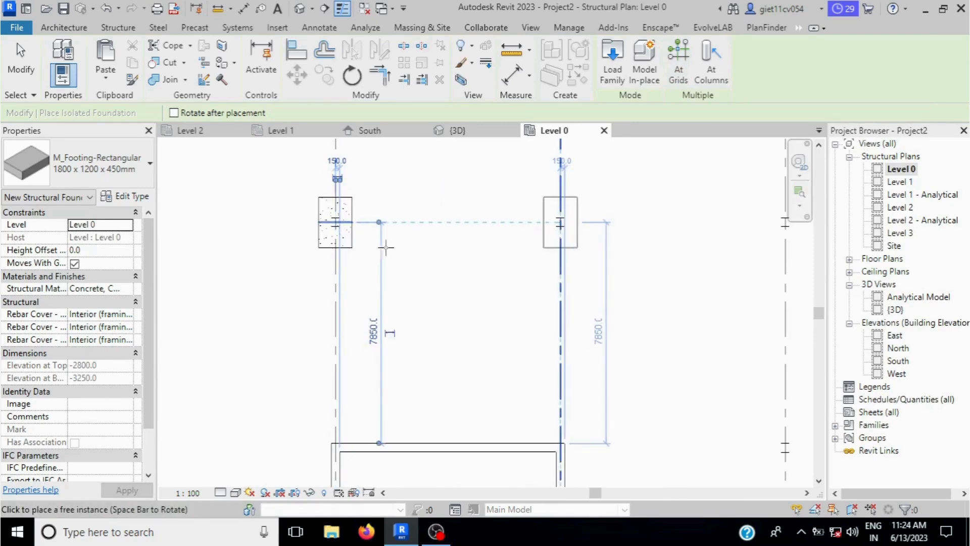
{"action": "scroll", "coordinate": [384, 248], "scroll_direction": "down", "scroll_amount": 2}
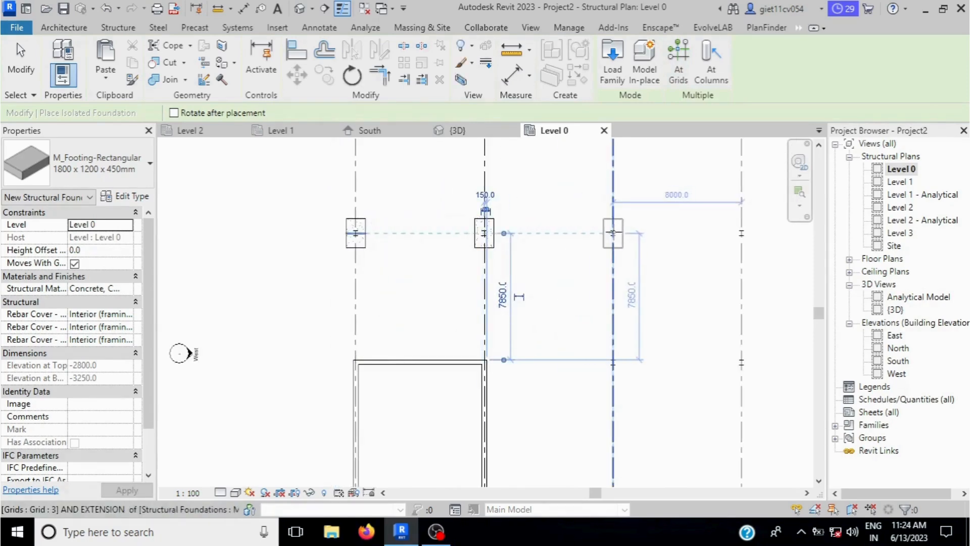
{"action": "left_click", "coordinate": [620, 234]}
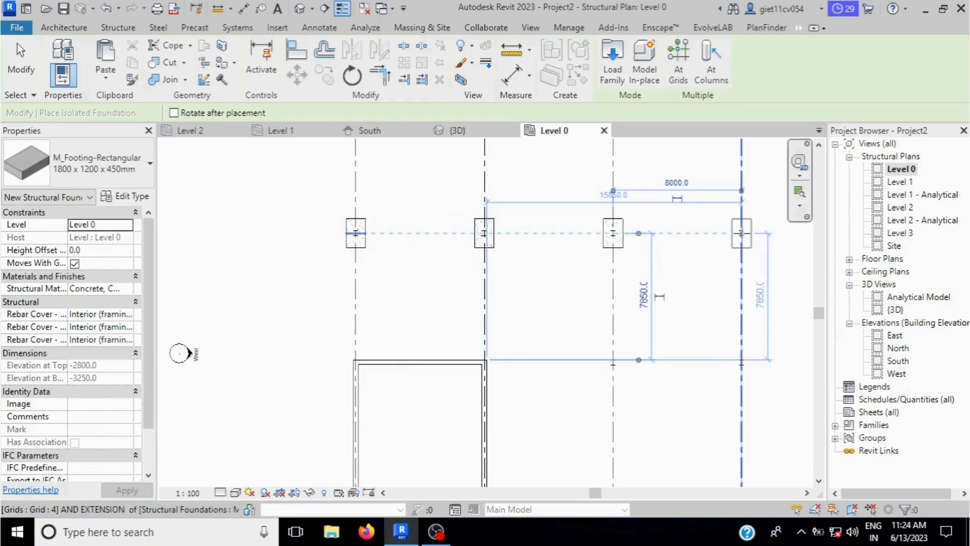
{"action": "left_click", "coordinate": [741, 233]}
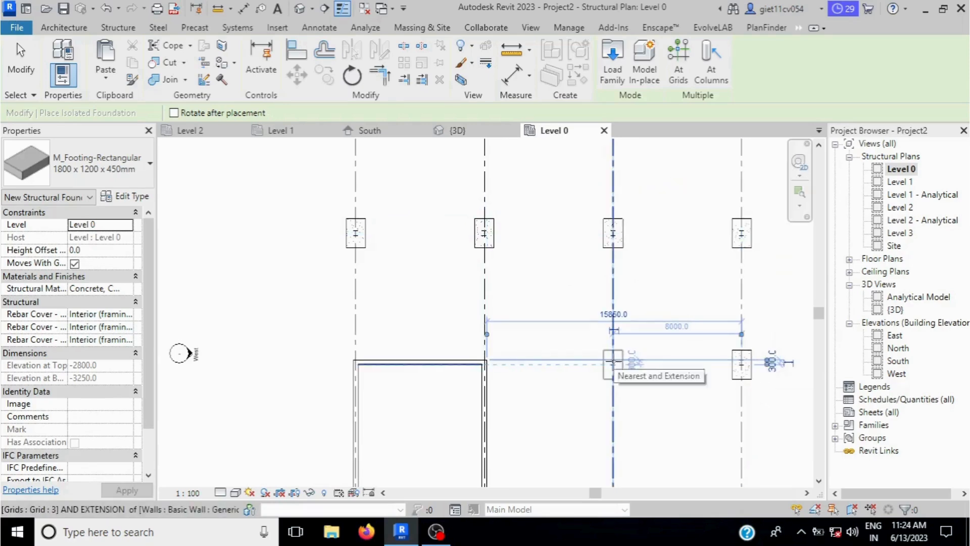
Place the same rectangular footings at the remaining columns on grids 3 and 4 east of the core, and end the command
{"action": "left_click", "coordinate": [614, 362]}
{"action": "scroll", "coordinate": [588, 325], "scroll_direction": "down", "scroll_amount": 3}
{"action": "scroll", "coordinate": [601, 405], "scroll_direction": "up", "scroll_amount": 4}
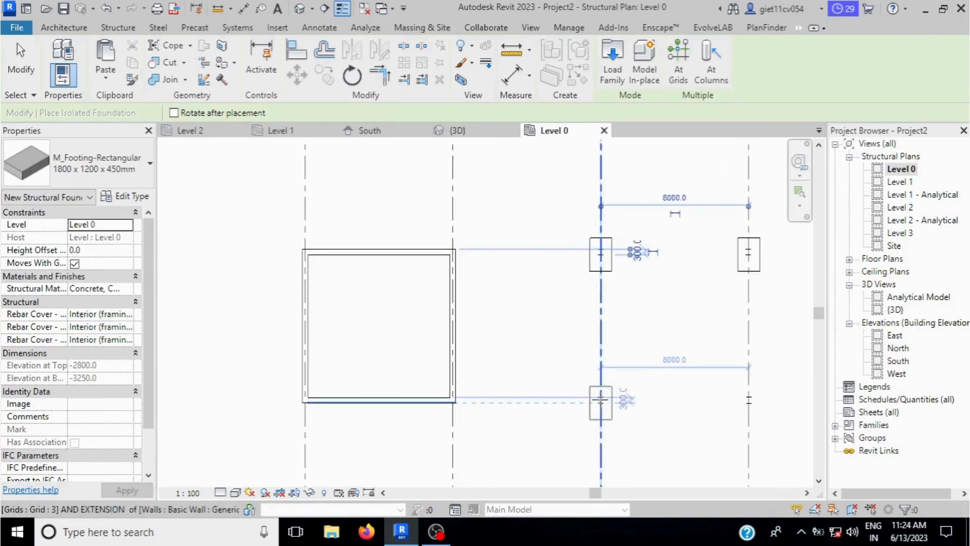
{"action": "scroll", "coordinate": [601, 400], "scroll_direction": "up", "scroll_amount": 2}
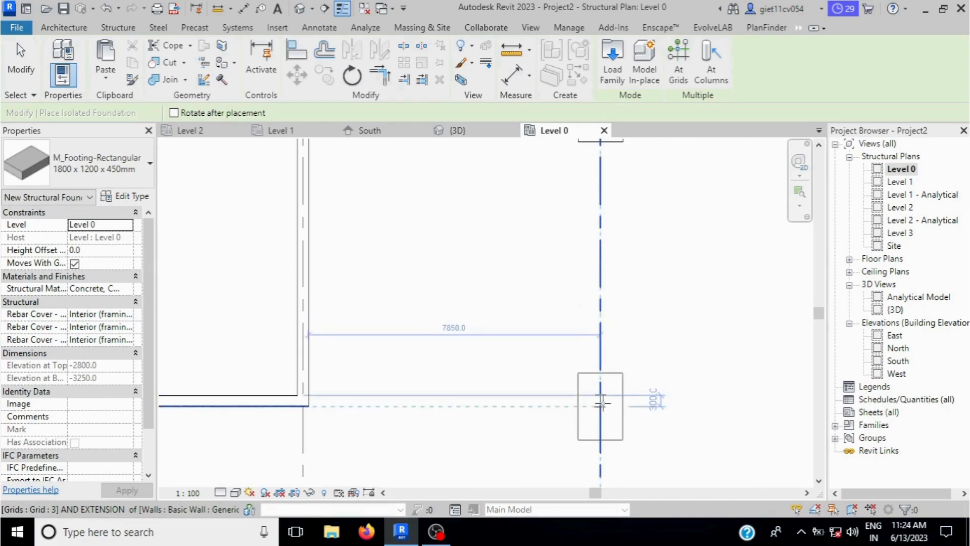
{"action": "scroll", "coordinate": [601, 399], "scroll_direction": "down", "scroll_amount": 2}
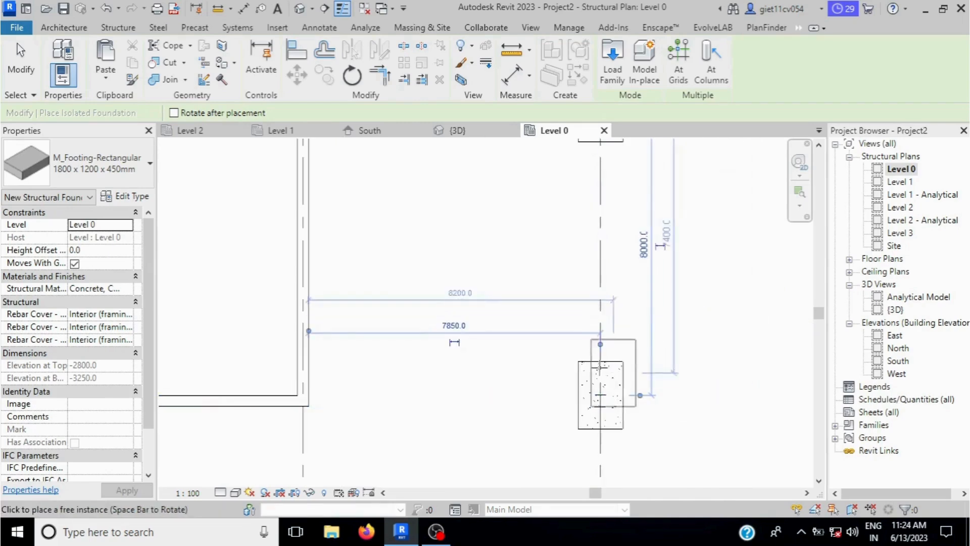
{"action": "left_click", "coordinate": [581, 373]}
{"action": "scroll", "coordinate": [581, 372], "scroll_direction": "down", "scroll_amount": 2}
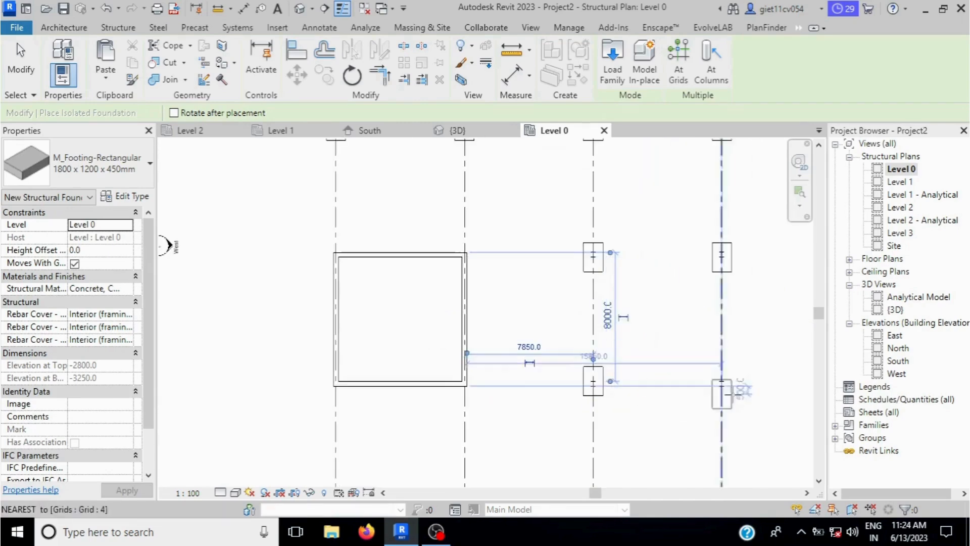
{"action": "left_click", "coordinate": [721, 383]}
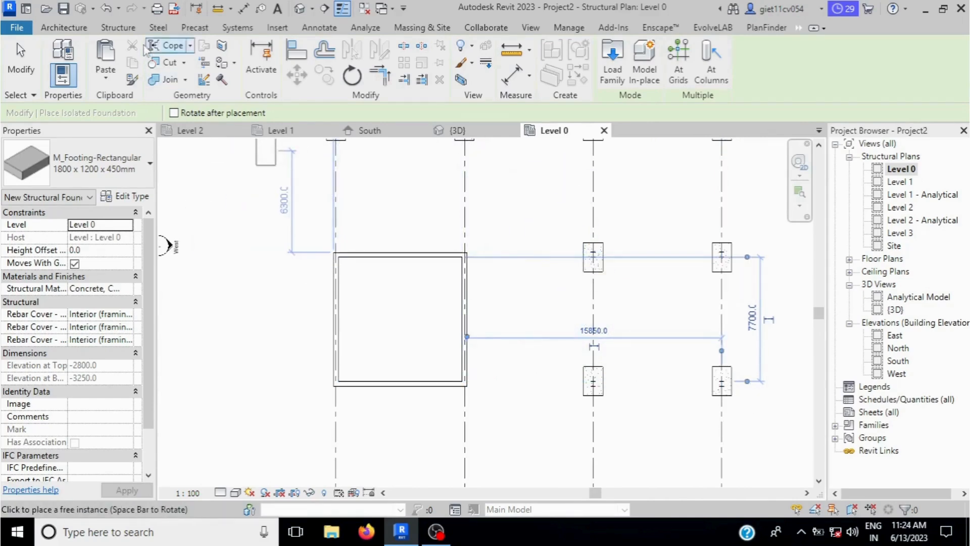
{"action": "left_click", "coordinate": [13, 61]}
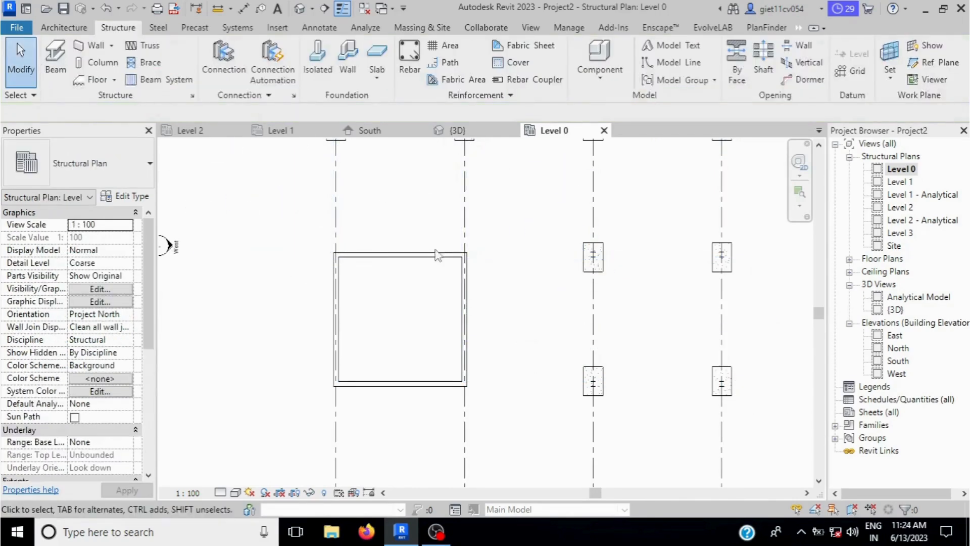
Add 900 x 300 bearing-footing wall foundations under all four core walls
{"action": "left_click", "coordinate": [348, 69]}
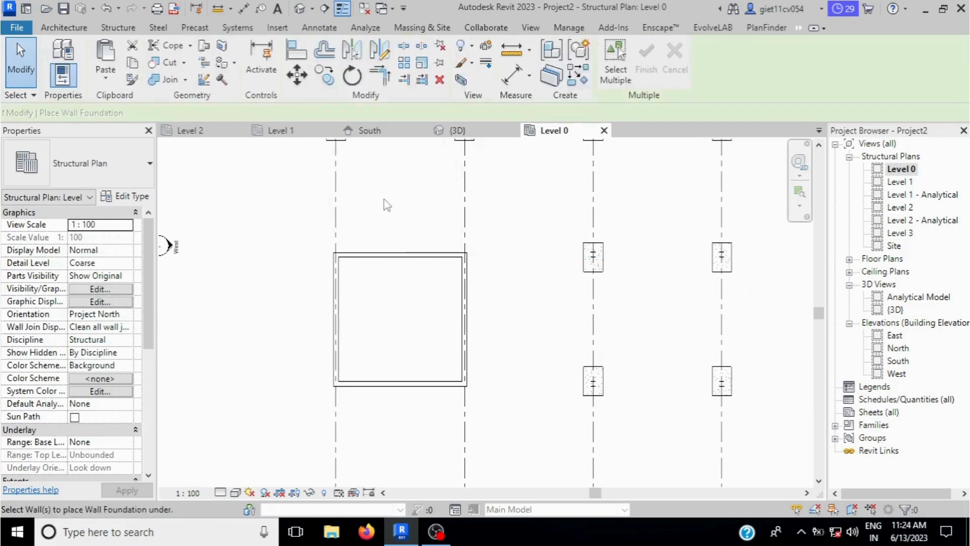
{"action": "left_click", "coordinate": [336, 333]}
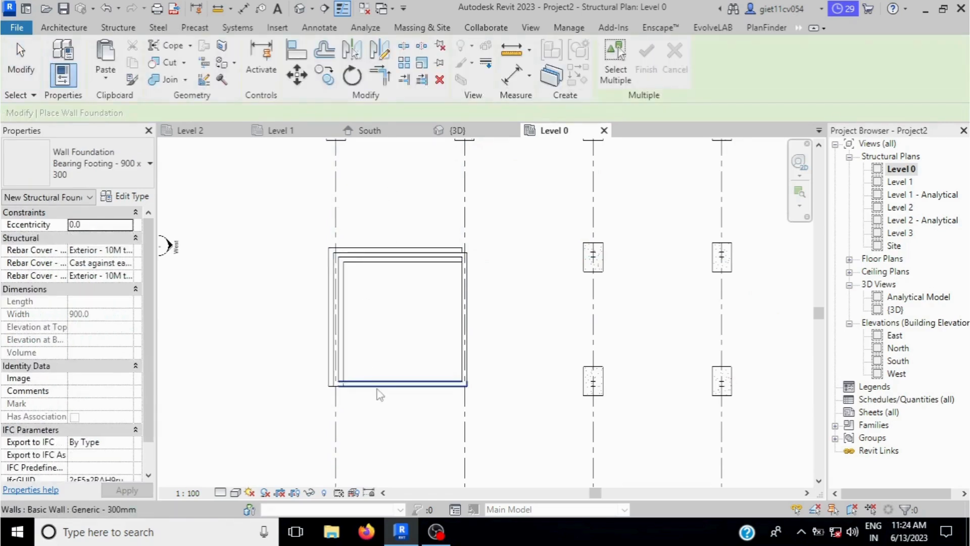
{"action": "left_click", "coordinate": [464, 351]}
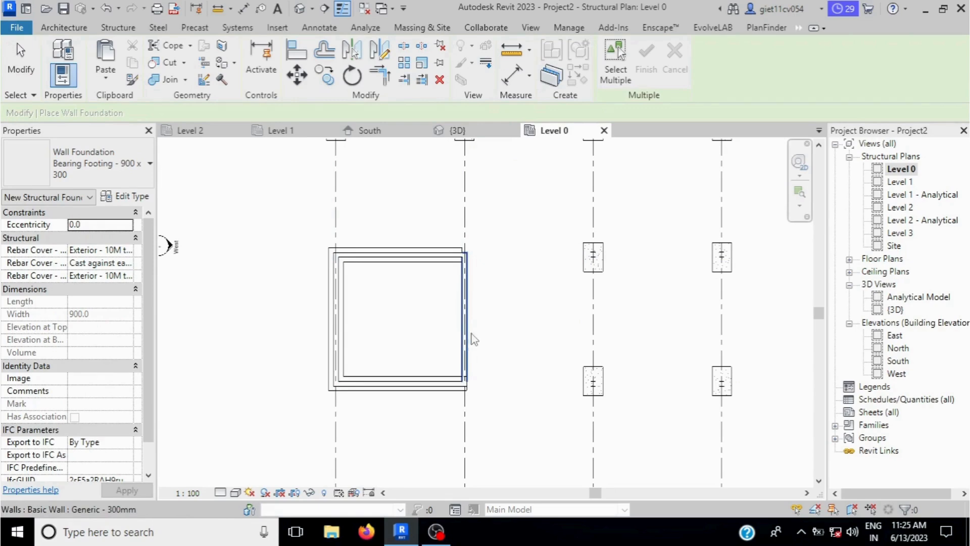
{"action": "left_click", "coordinate": [473, 337]}
In the 3D view, select all four core wall foundations and change them to the 1200-wide footing type
{"action": "left_click", "coordinate": [457, 130]}
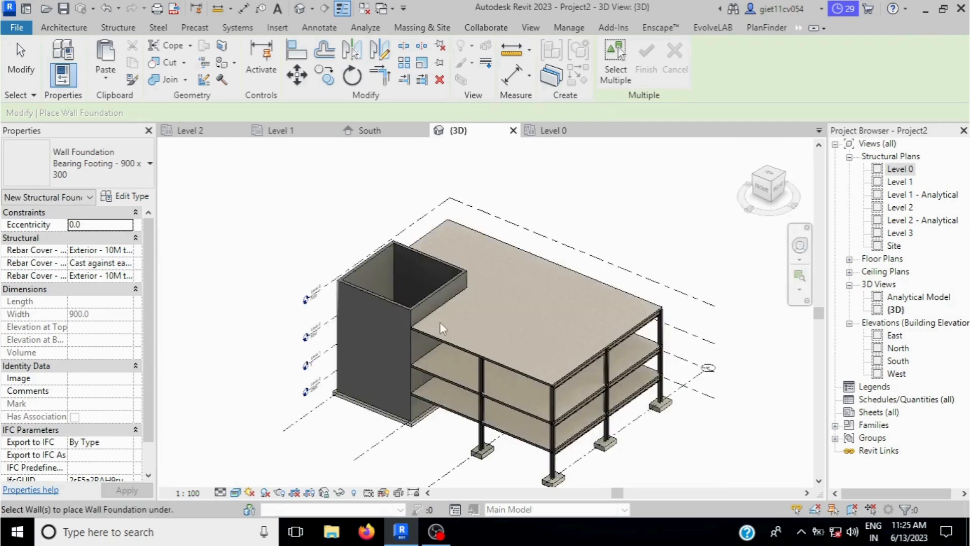
{"action": "scroll", "coordinate": [437, 271], "scroll_direction": "down", "scroll_amount": 2}
{"action": "scroll", "coordinate": [520, 441], "scroll_direction": "up", "scroll_amount": 5}
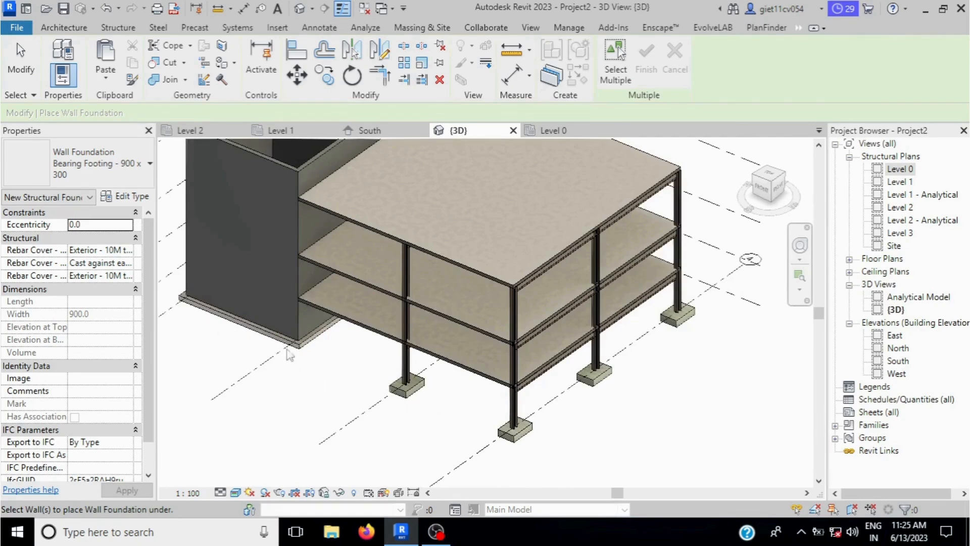
{"action": "left_click", "coordinate": [19, 57]}
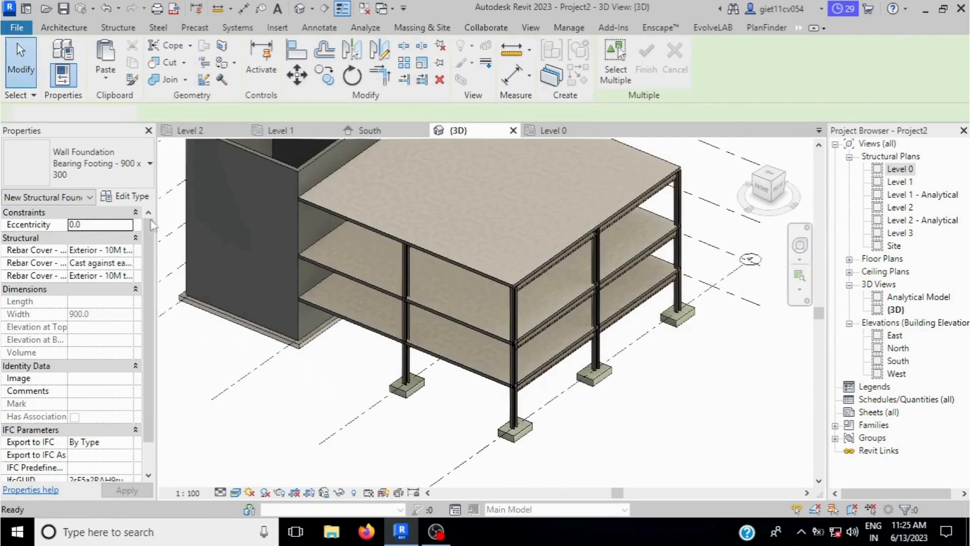
{"action": "left_click", "coordinate": [284, 346]}
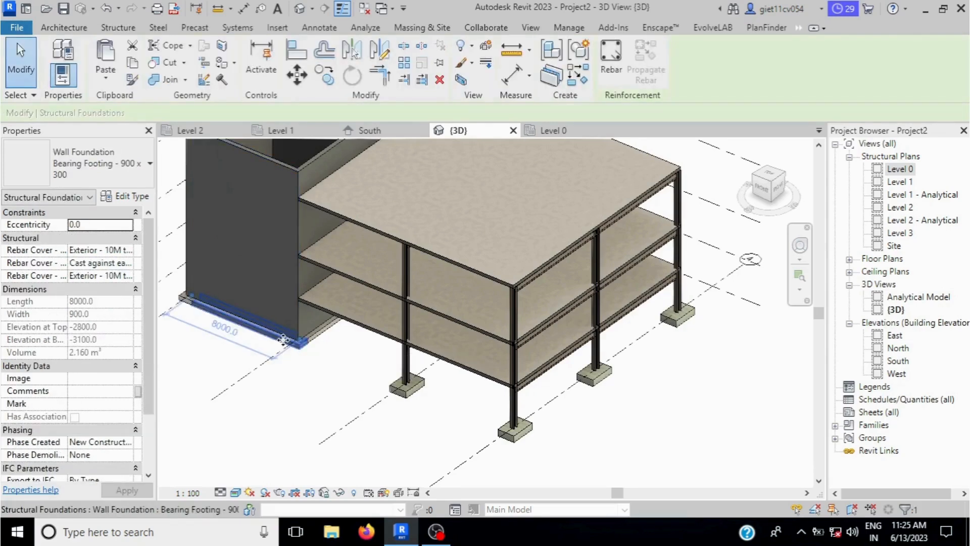
{"action": "key", "text": "a"}
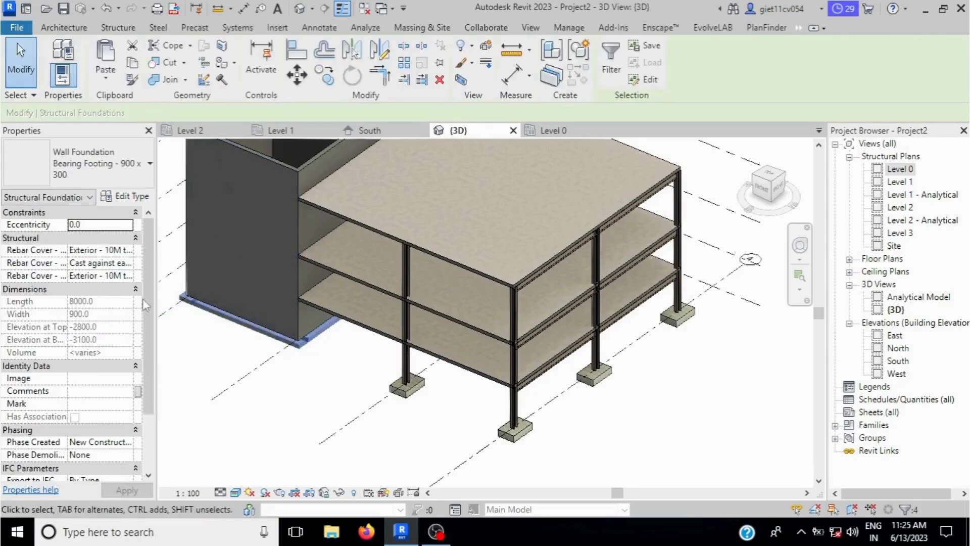
{"action": "left_click", "coordinate": [99, 181]}
{"action": "left_click", "coordinate": [94, 249]}
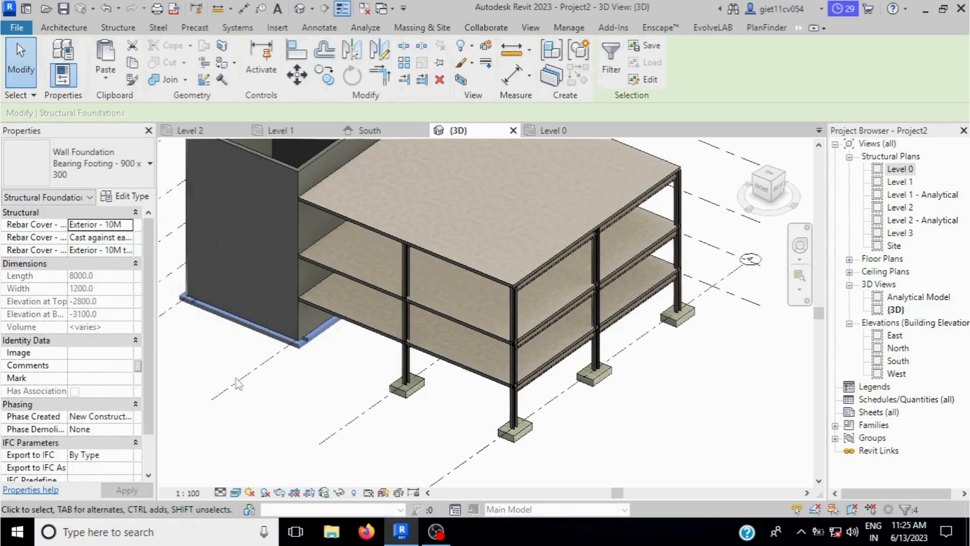
{"action": "left_click", "coordinate": [320, 390]}
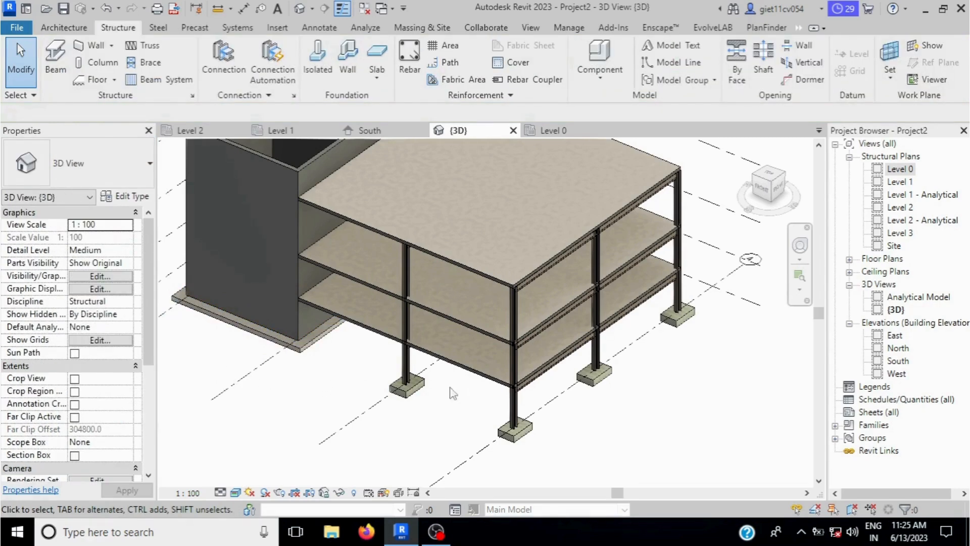
{"action": "scroll", "coordinate": [532, 399], "scroll_direction": "down", "scroll_amount": 1}
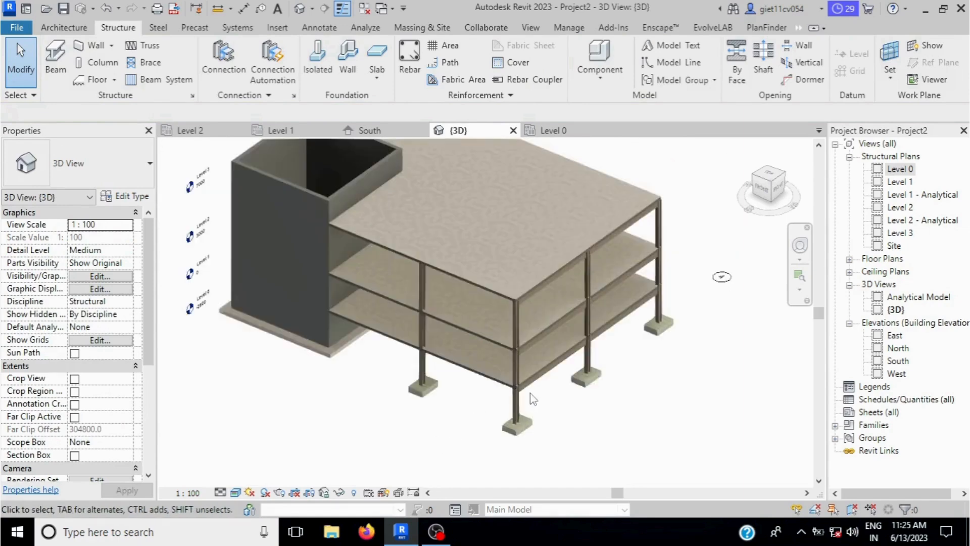
Preview the underside of the structure in the Hidden Line, Wireframe and Shaded visual styles
{"action": "scroll", "coordinate": [562, 375], "scroll_direction": "down", "scroll_amount": 1}
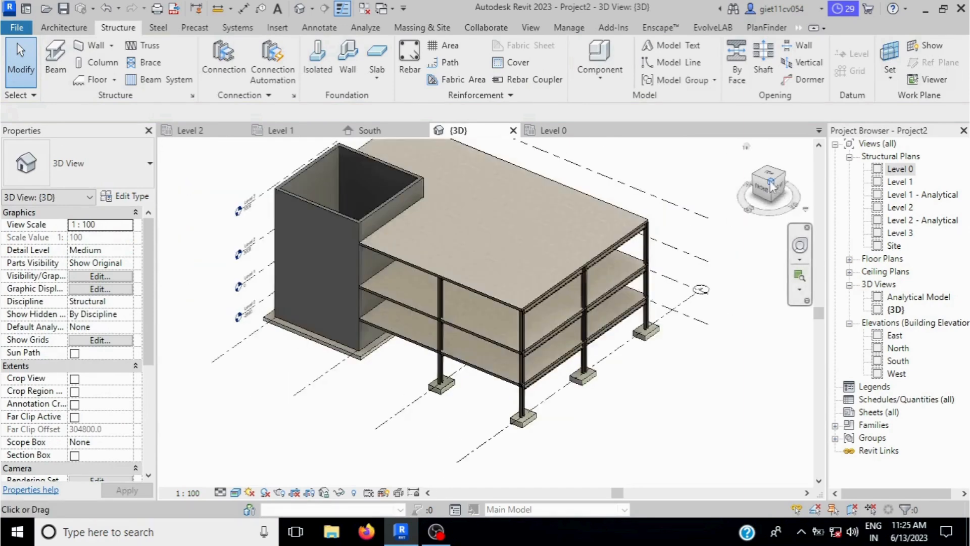
{"action": "mouse_move", "coordinate": [776, 187]}
{"action": "left_mouse_down"}
{"action": "mouse_move", "coordinate": [773, 169]}
{"action": "mouse_move", "coordinate": [767, 491]}
{"action": "mouse_move", "coordinate": [768, 471]}
{"action": "left_mouse_up"}
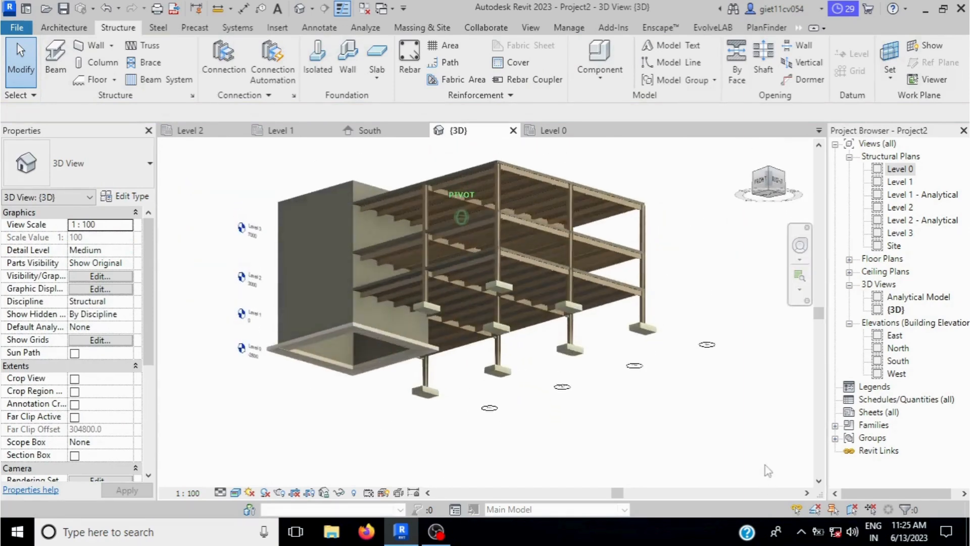
{"action": "mouse_move", "coordinate": [768, 194]}
{"action": "left_mouse_down"}
{"action": "mouse_move", "coordinate": [759, 187]}
{"action": "mouse_move", "coordinate": [774, 184]}
{"action": "mouse_move", "coordinate": [751, 169]}
{"action": "left_mouse_up"}
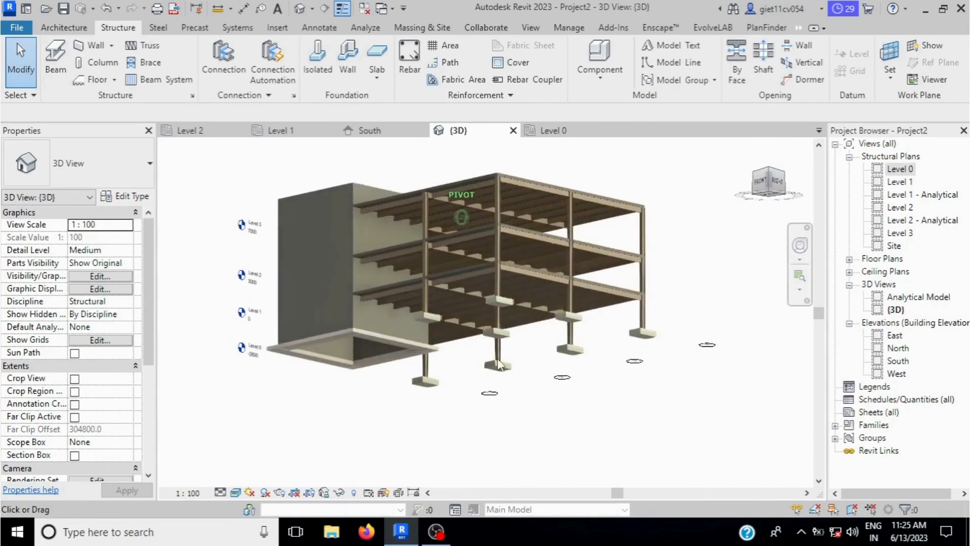
{"action": "left_click", "coordinate": [236, 493]}
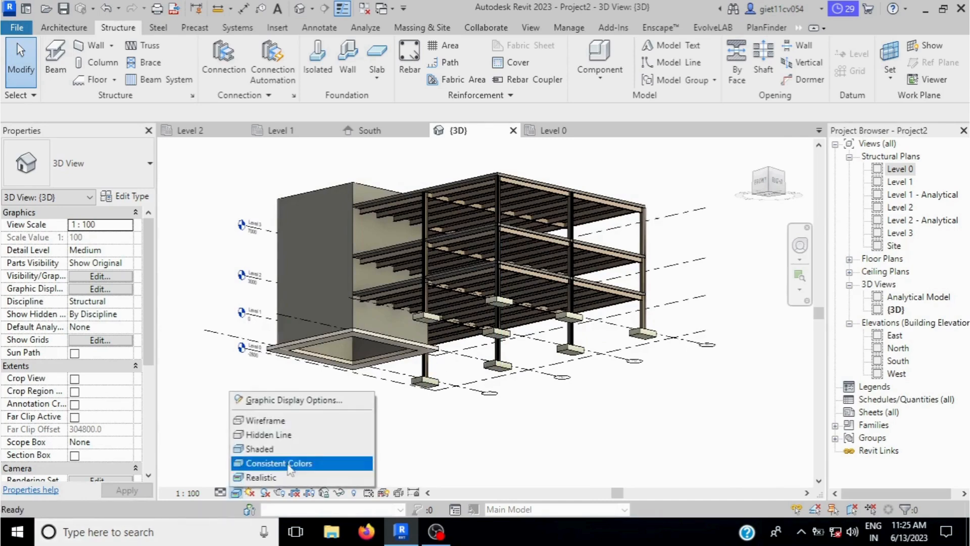
{"action": "left_click", "coordinate": [277, 437]}
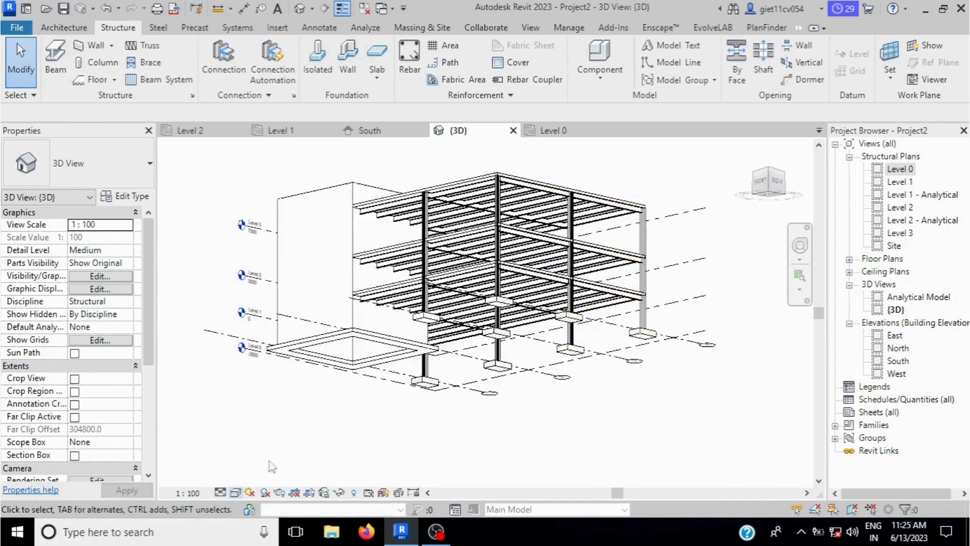
{"action": "left_click", "coordinate": [238, 493]}
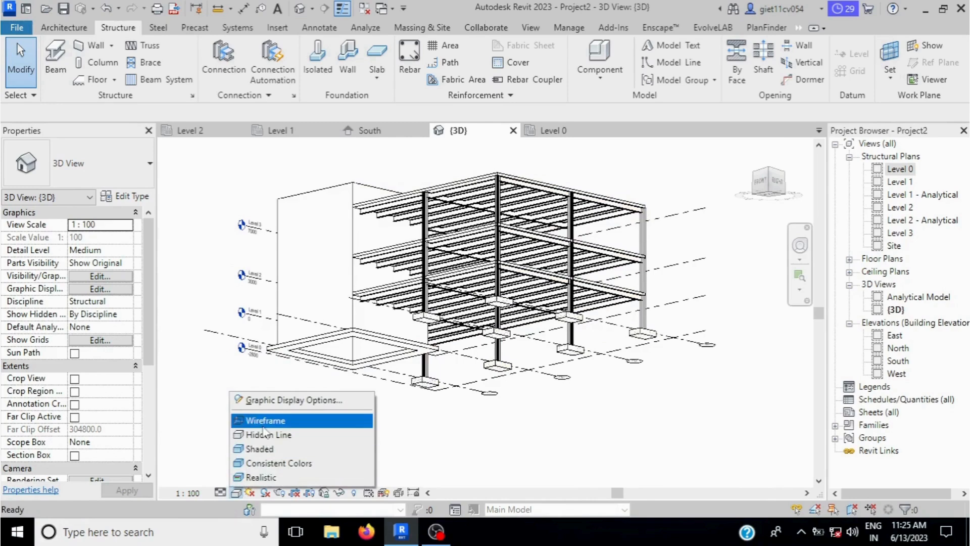
{"action": "left_click", "coordinate": [264, 420]}
{"action": "left_click", "coordinate": [236, 492]}
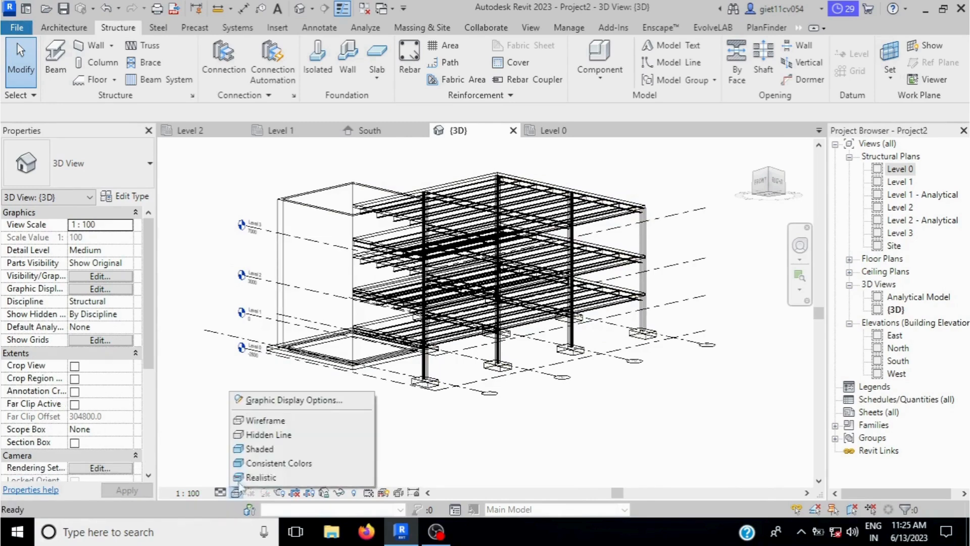
{"action": "left_click", "coordinate": [255, 452]}
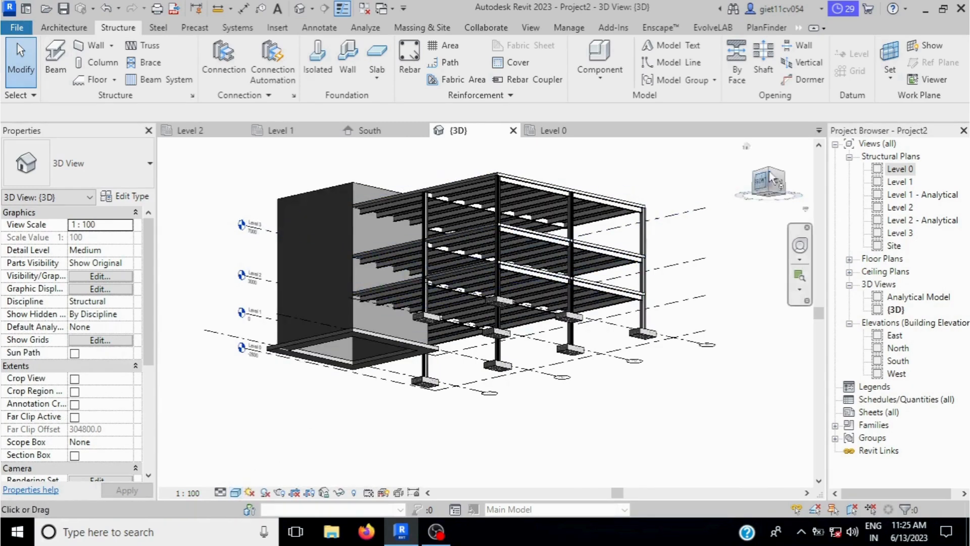
Set the visual style of the 3D view to Realistic
{"action": "mouse_move", "coordinate": [772, 177]}
{"action": "left_mouse_down"}
{"action": "mouse_move", "coordinate": [771, 186]}
{"action": "mouse_move", "coordinate": [757, 138]}
{"action": "left_mouse_up"}
{"action": "scroll", "coordinate": [581, 425], "scroll_direction": "down", "scroll_amount": 3}
{"action": "scroll", "coordinate": [613, 396], "scroll_direction": "up", "scroll_amount": 3}
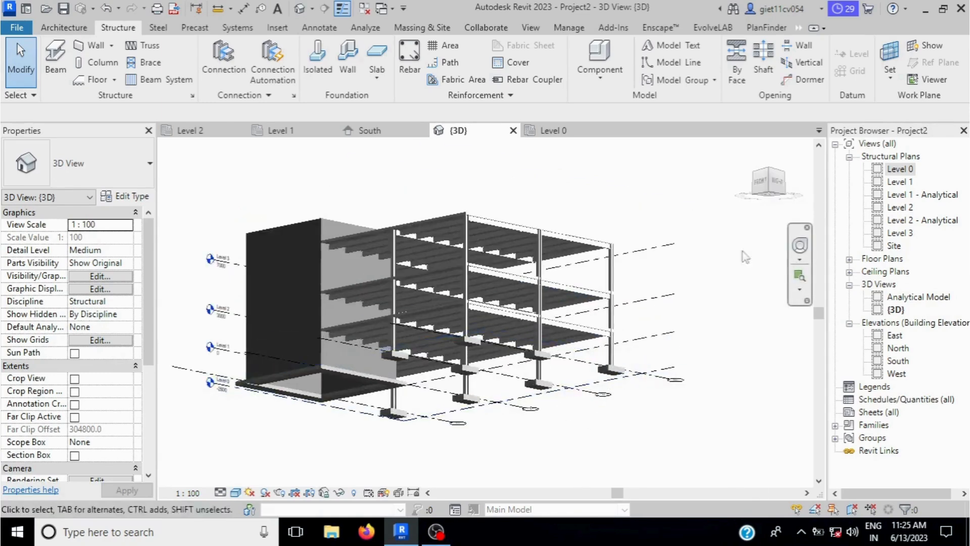
{"action": "mouse_move", "coordinate": [770, 174]}
{"action": "left_mouse_down"}
{"action": "mouse_move", "coordinate": [803, 210]}
{"action": "mouse_move", "coordinate": [804, 195]}
{"action": "mouse_move", "coordinate": [804, 208]}
{"action": "left_mouse_up"}
{"action": "scroll", "coordinate": [444, 374], "scroll_direction": "up", "scroll_amount": 2}
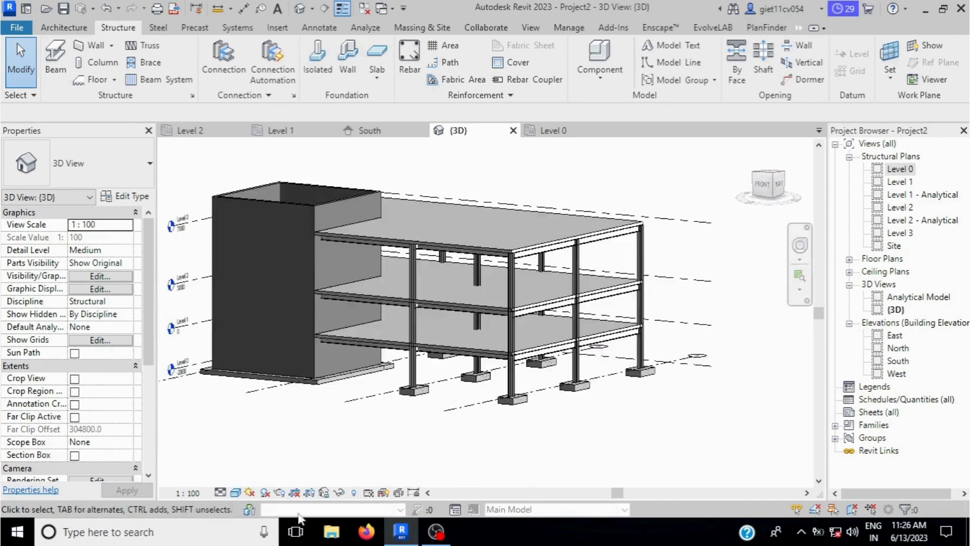
{"action": "left_click", "coordinate": [235, 492]}
{"action": "left_click", "coordinate": [263, 480]}
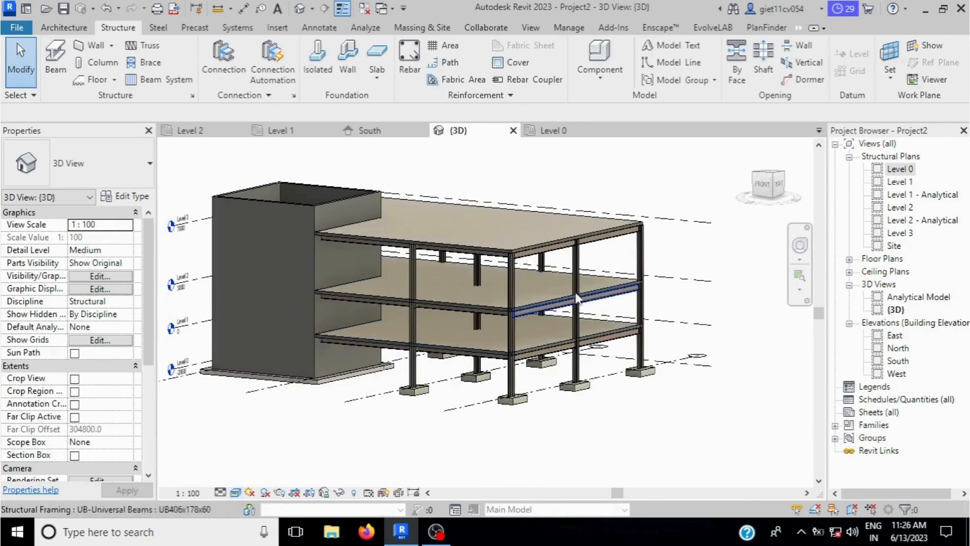
Examine the completed structure from above, from the side and from beneath, including the floor framing, columns and footings
{"action": "left_click_drag", "start_coordinate": [773, 179], "coordinate": [748, 209]}
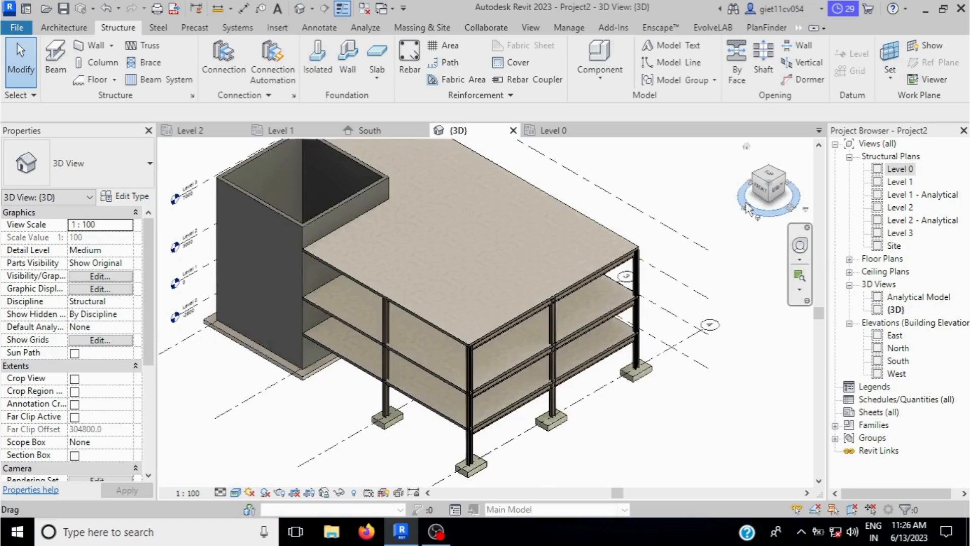
{"action": "left_click", "coordinate": [768, 181]}
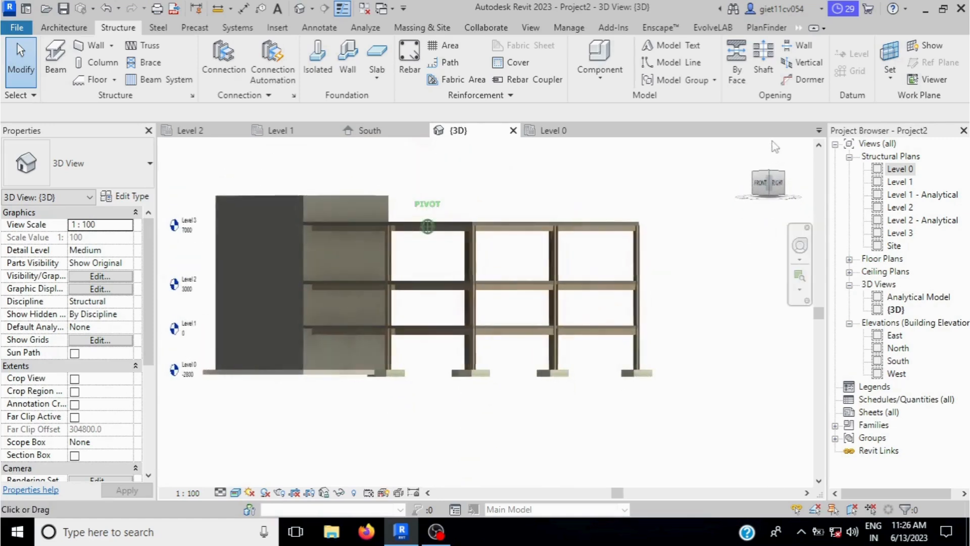
{"action": "left_click_drag", "start_coordinate": [769, 478], "coordinate": [752, 457]}
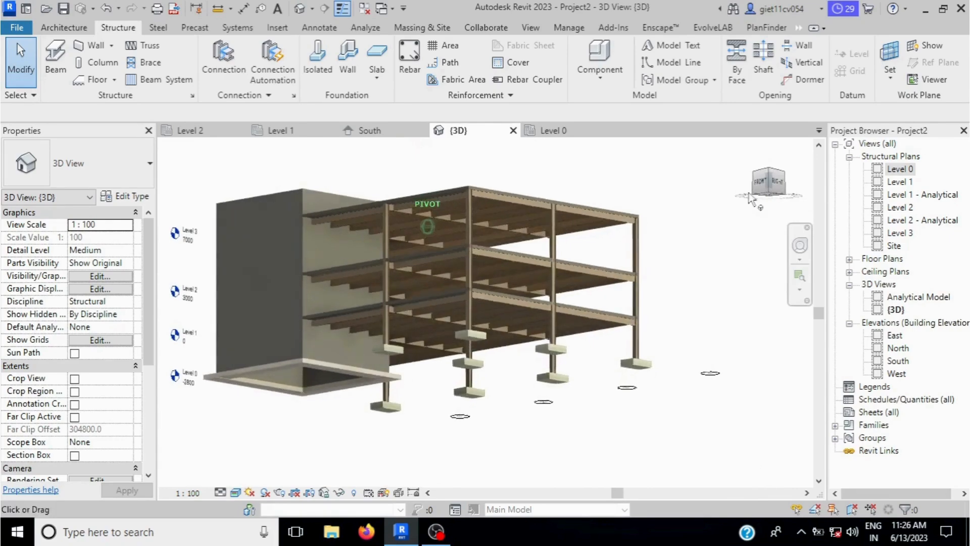
{"action": "scroll", "coordinate": [452, 277], "scroll_direction": "up", "scroll_amount": 5}
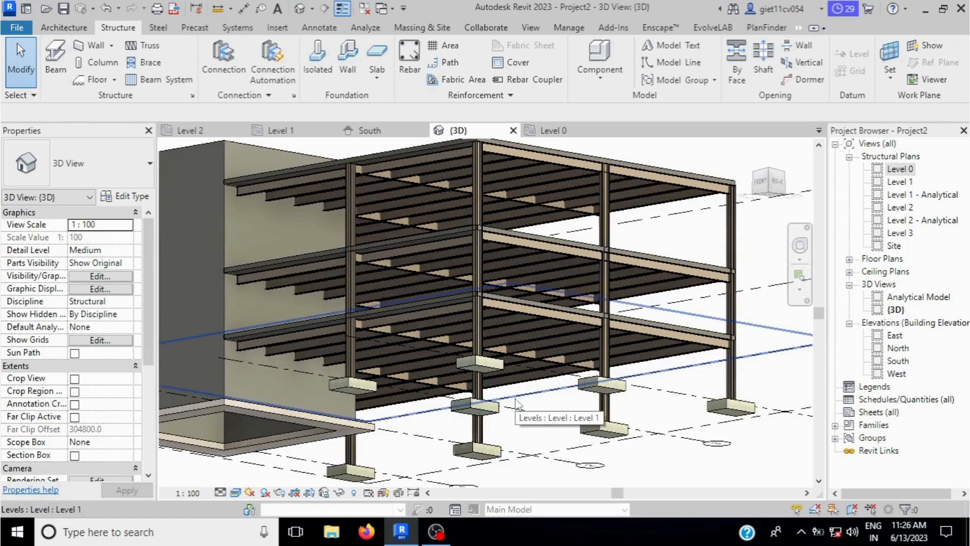
{"action": "scroll", "coordinate": [483, 332], "scroll_direction": "down", "scroll_amount": 3}
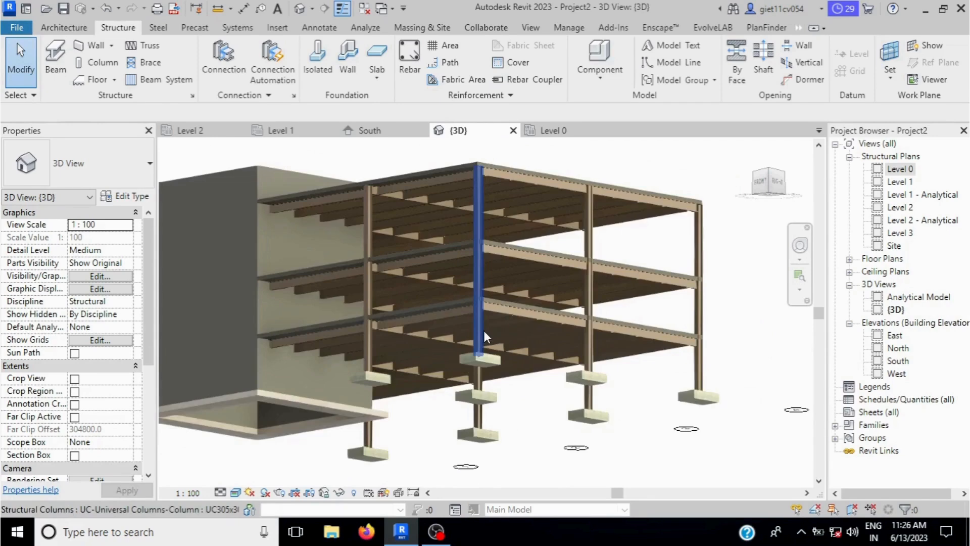
{"action": "scroll", "coordinate": [490, 329], "scroll_direction": "down", "scroll_amount": 2}
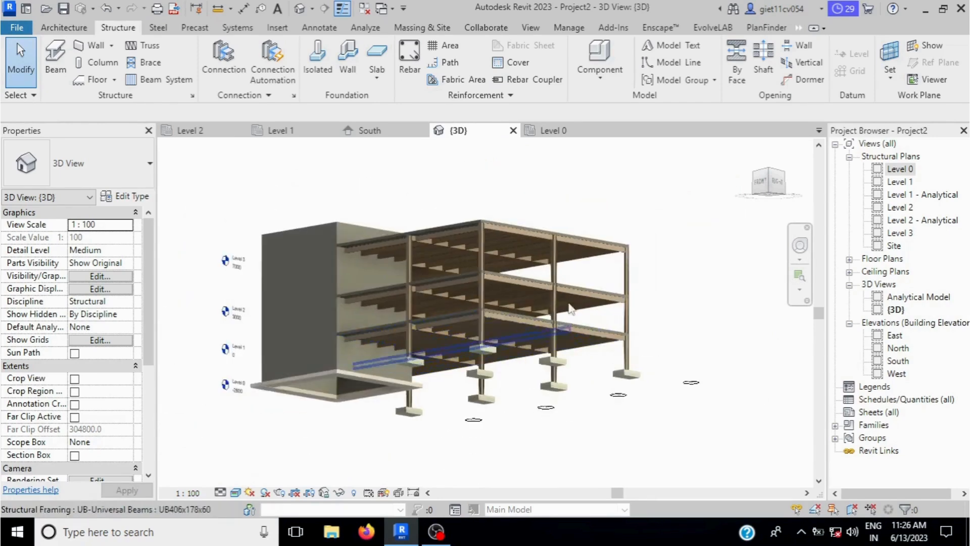
{"action": "scroll", "coordinate": [557, 277], "scroll_direction": "up", "scroll_amount": 2}
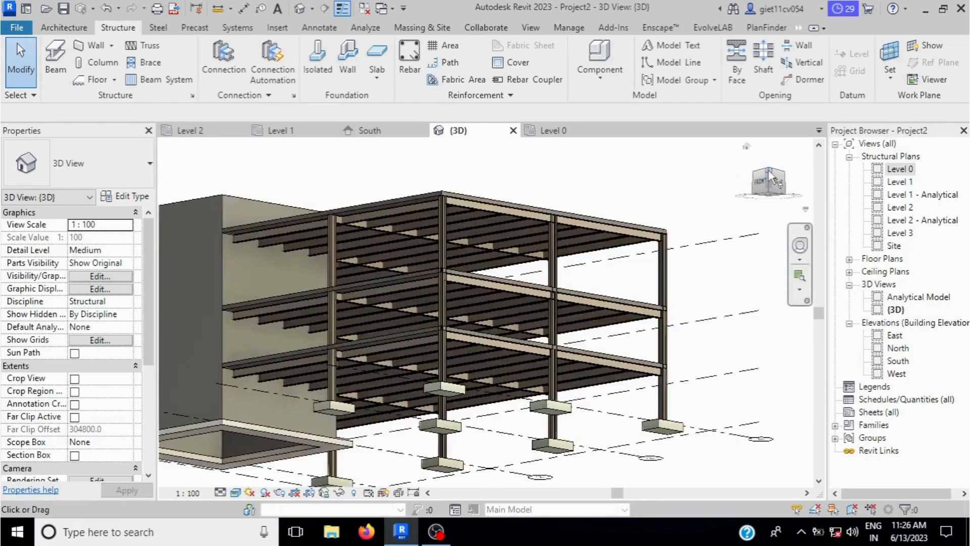